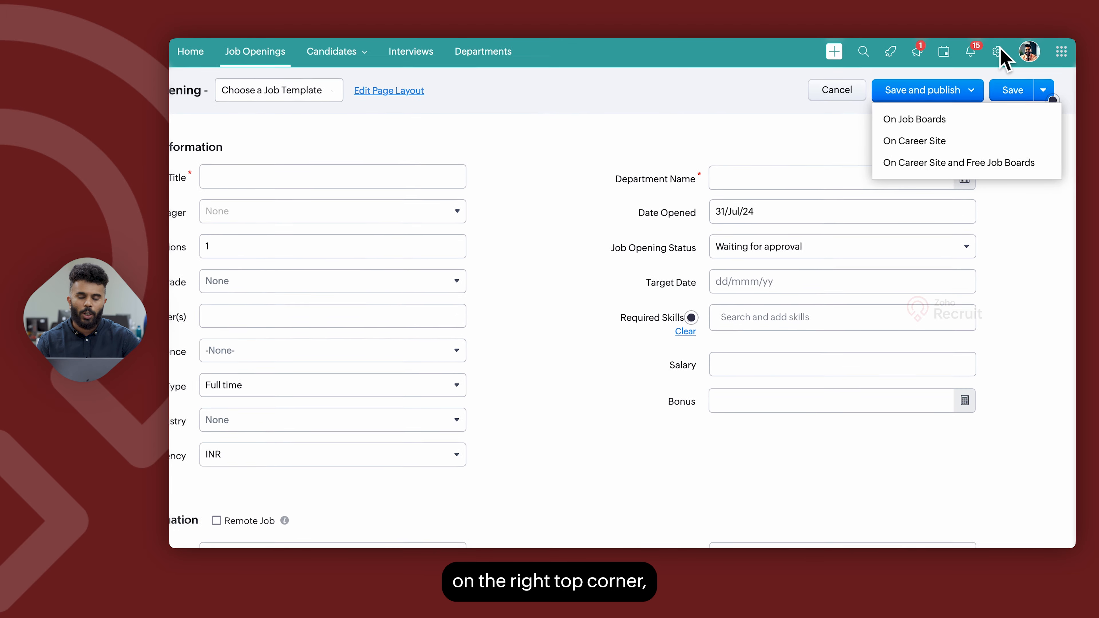
Open the layout editor for the Job Openings module from the Modules settings in Setup.
{"action": "left_click", "coordinate": [994, 53]}
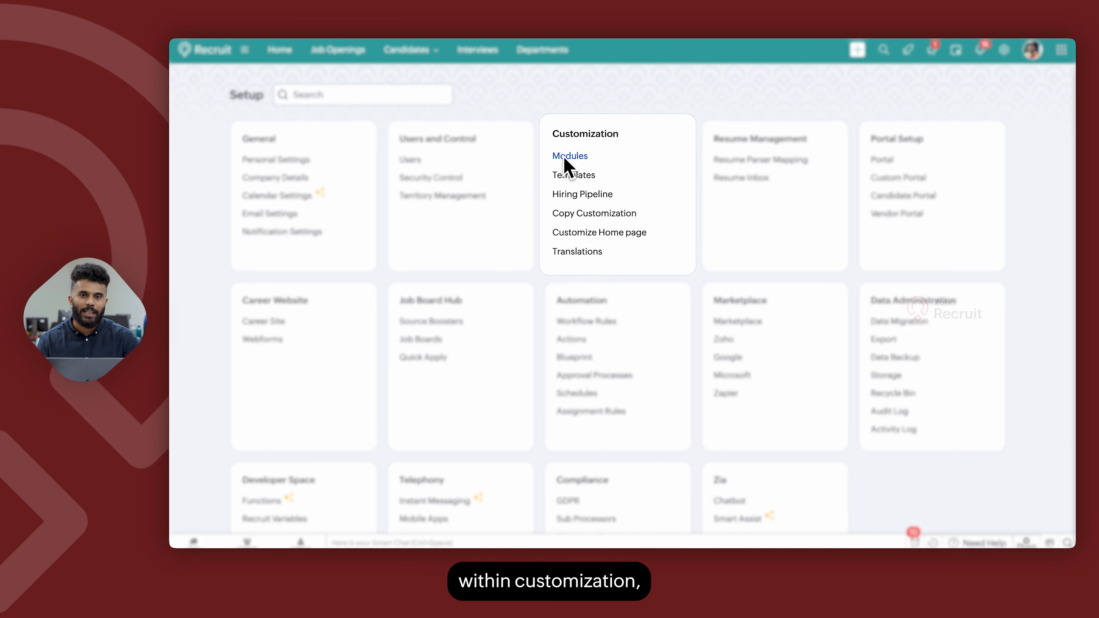
{"action": "left_click", "coordinate": [564, 159]}
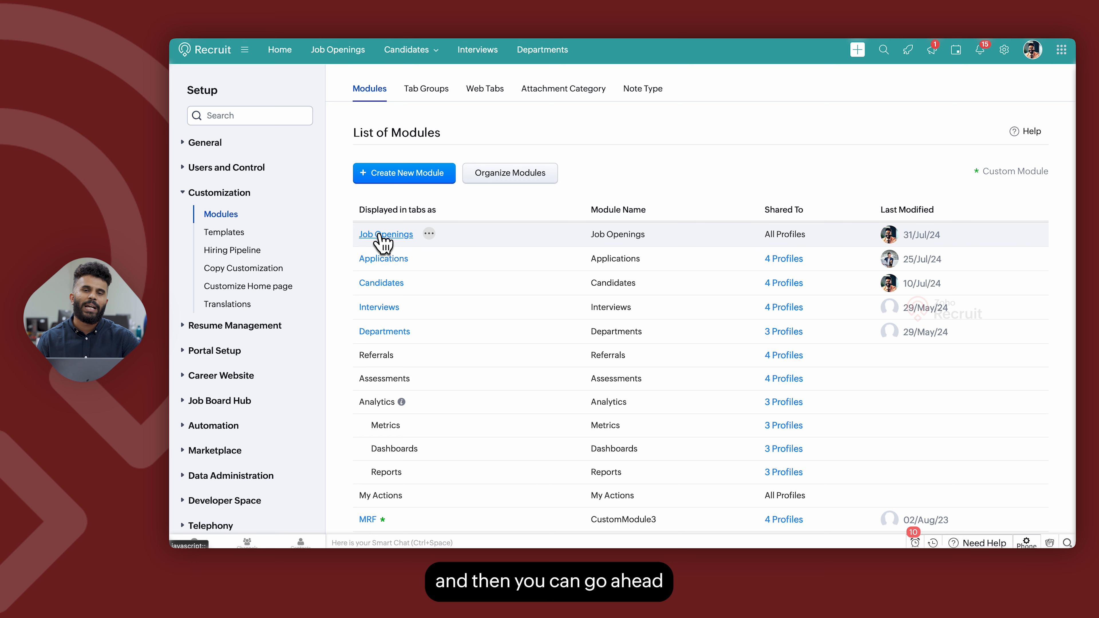
{"action": "left_click", "coordinate": [381, 235]}
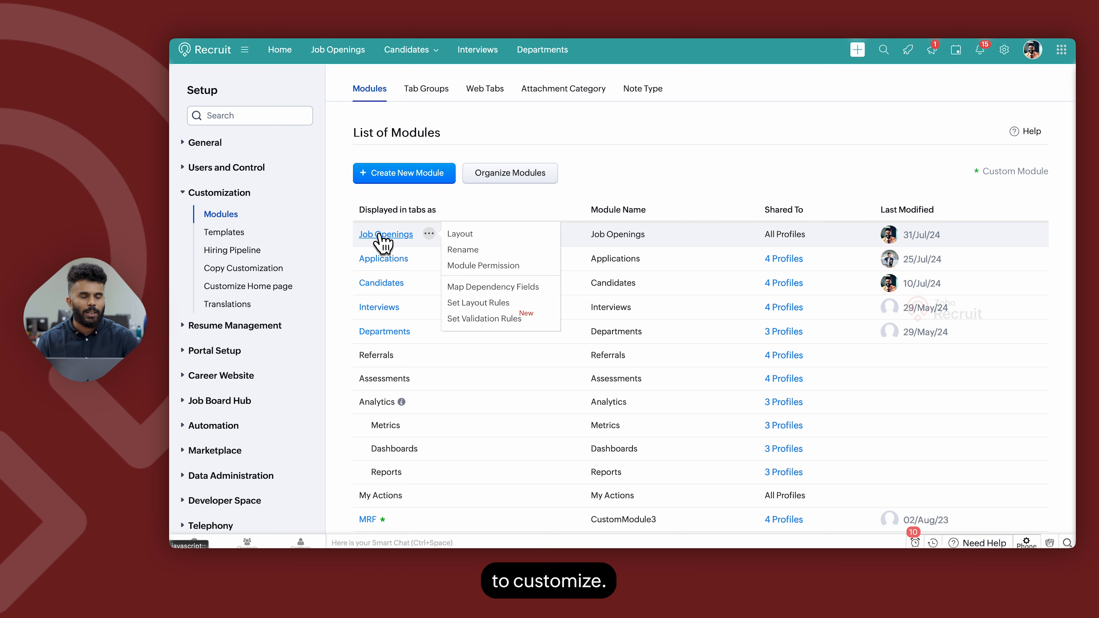
{"action": "left_click", "coordinate": [381, 236]}
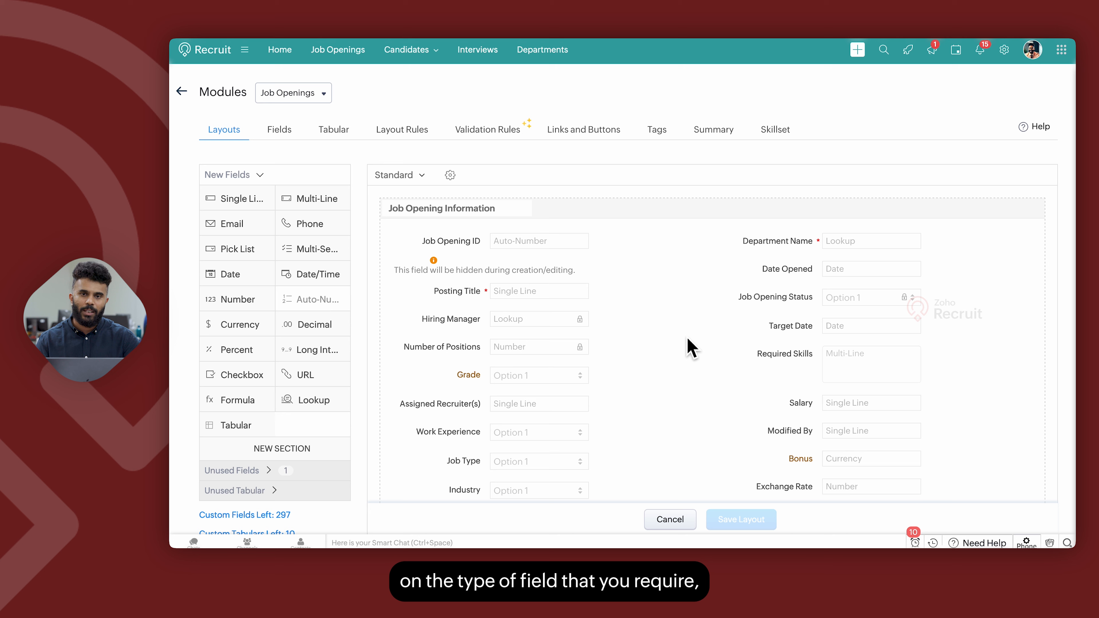
Add an Email field below Job Opening ID and move the Department Name field below Salary.
{"action": "left_click", "coordinate": [243, 223]}
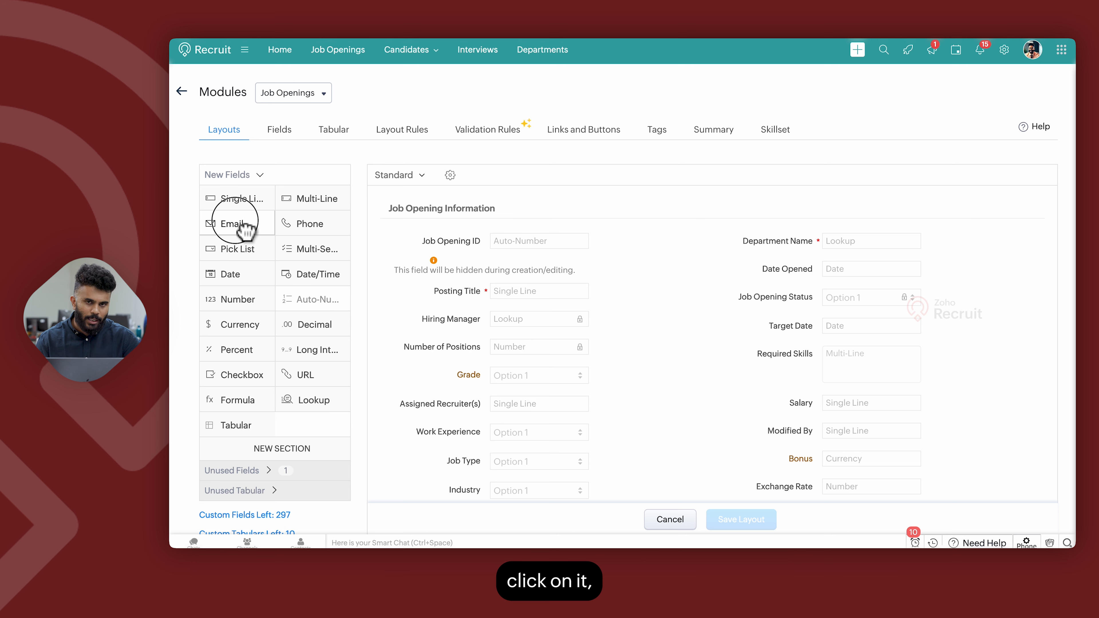
{"action": "left_click_drag", "start_coordinate": [244, 228], "coordinate": [537, 307]}
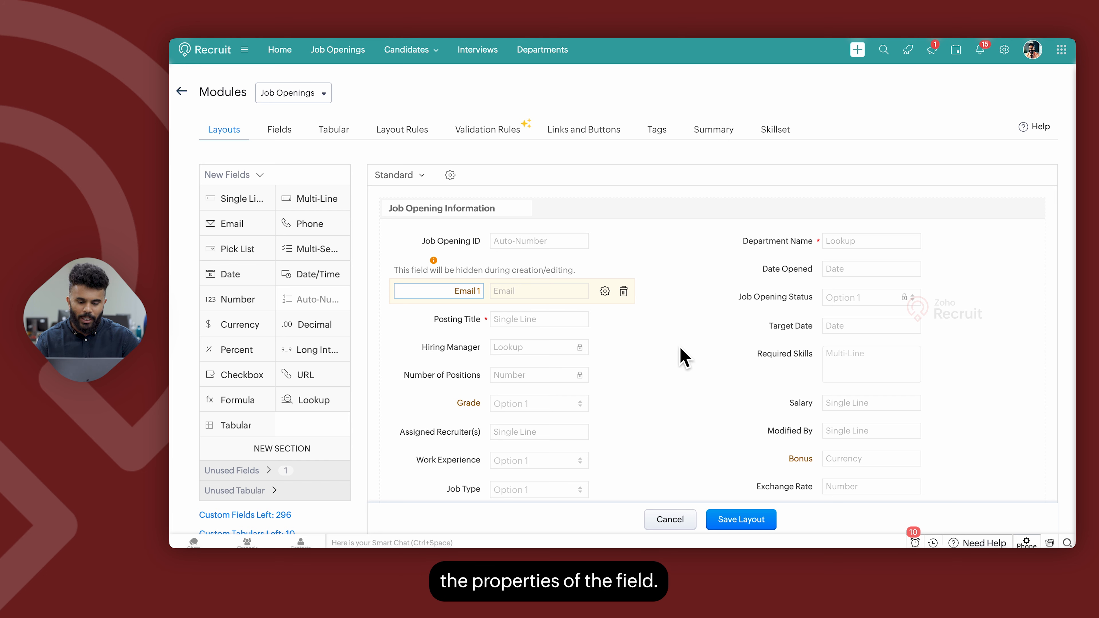
{"action": "left_click_drag", "start_coordinate": [839, 242], "coordinate": [841, 407]}
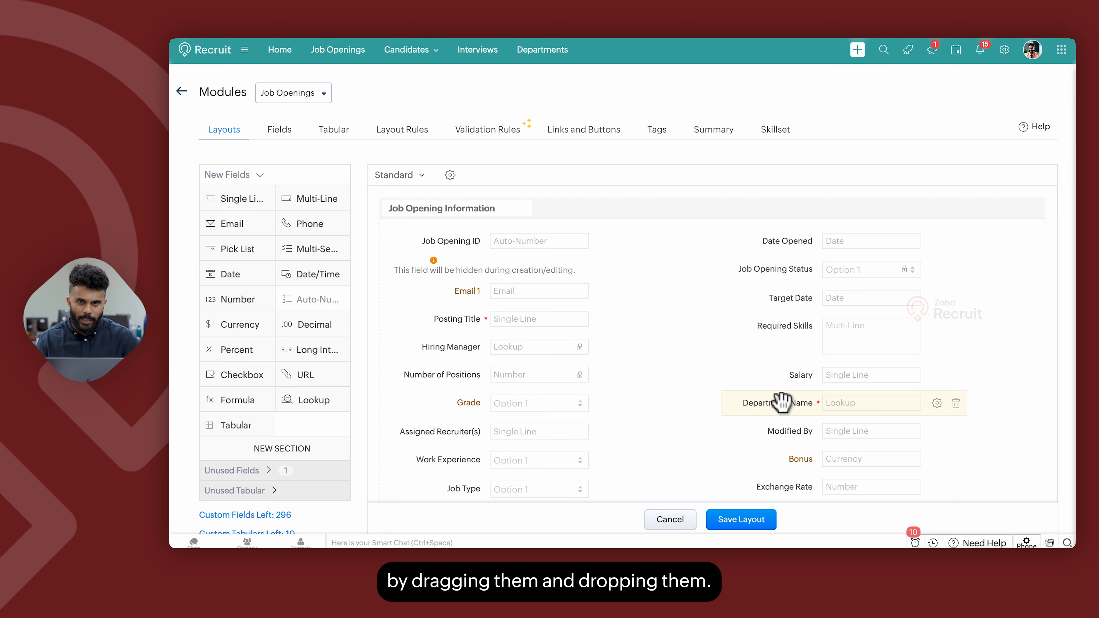
{"action": "scroll", "coordinate": [750, 388], "scroll_direction": "down", "scroll_amount": 8}
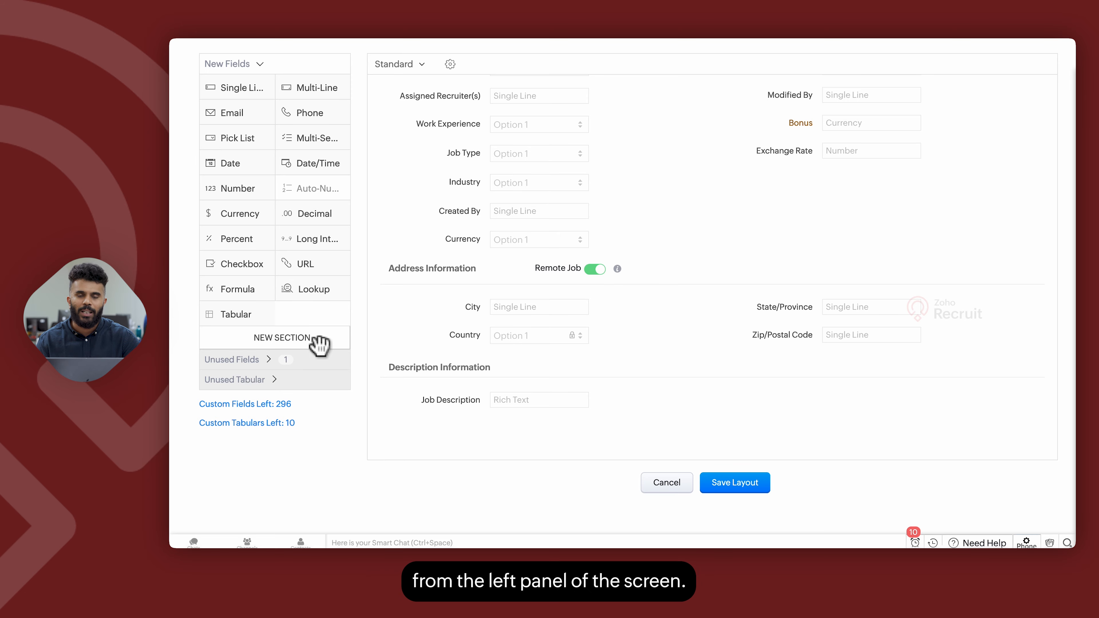
{"action": "scroll", "coordinate": [743, 327], "scroll_direction": "up", "scroll_amount": 10}
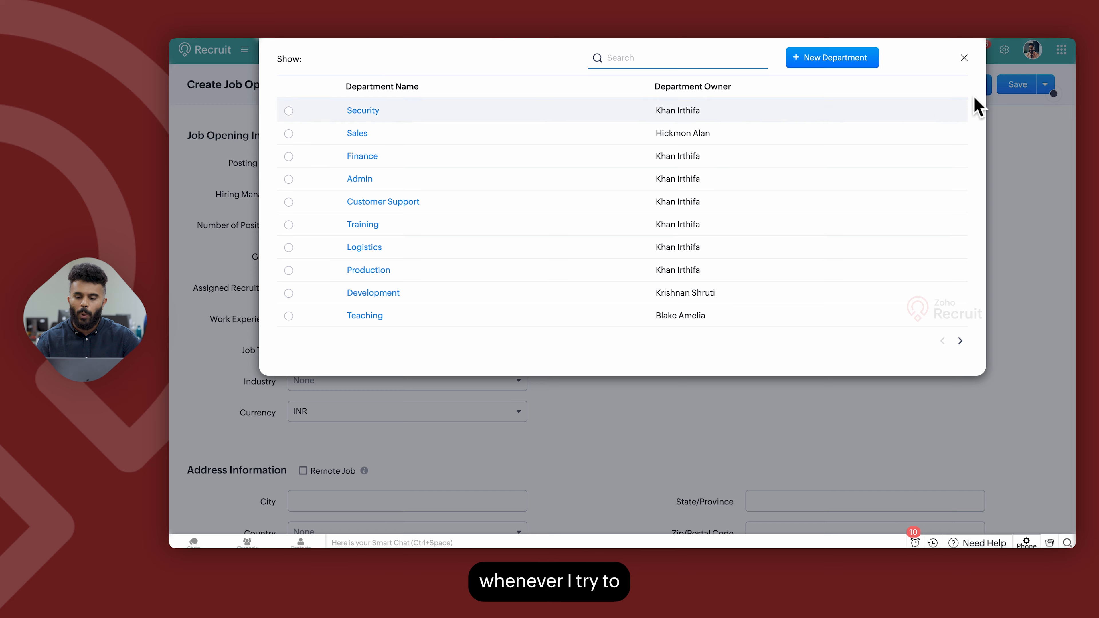
{"action": "left_click", "coordinate": [964, 58]}
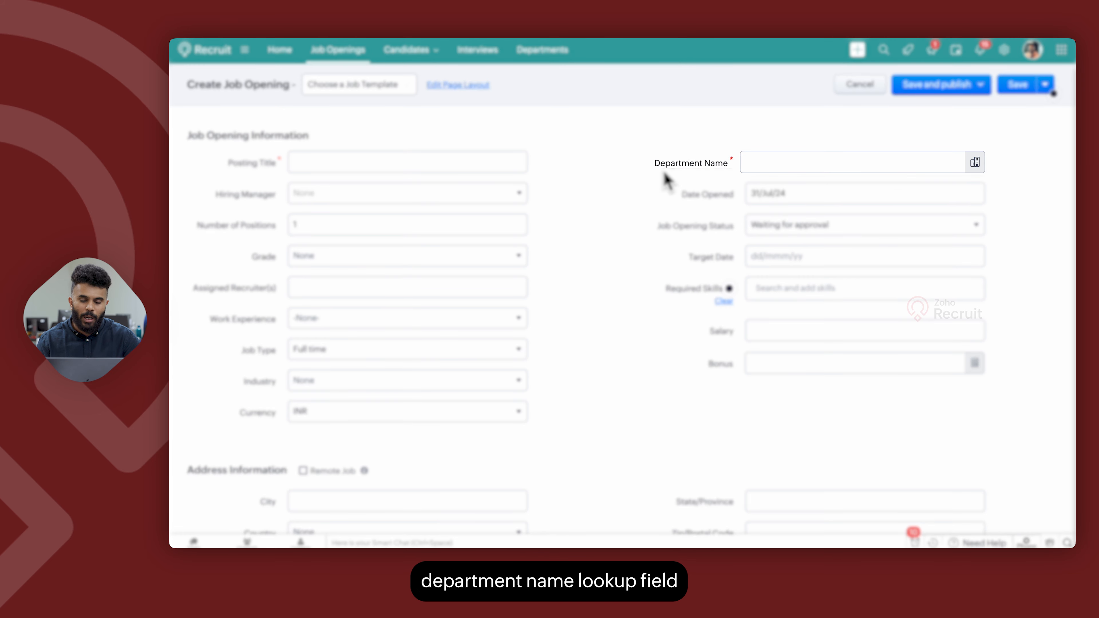
{"action": "left_click", "coordinate": [973, 167]}
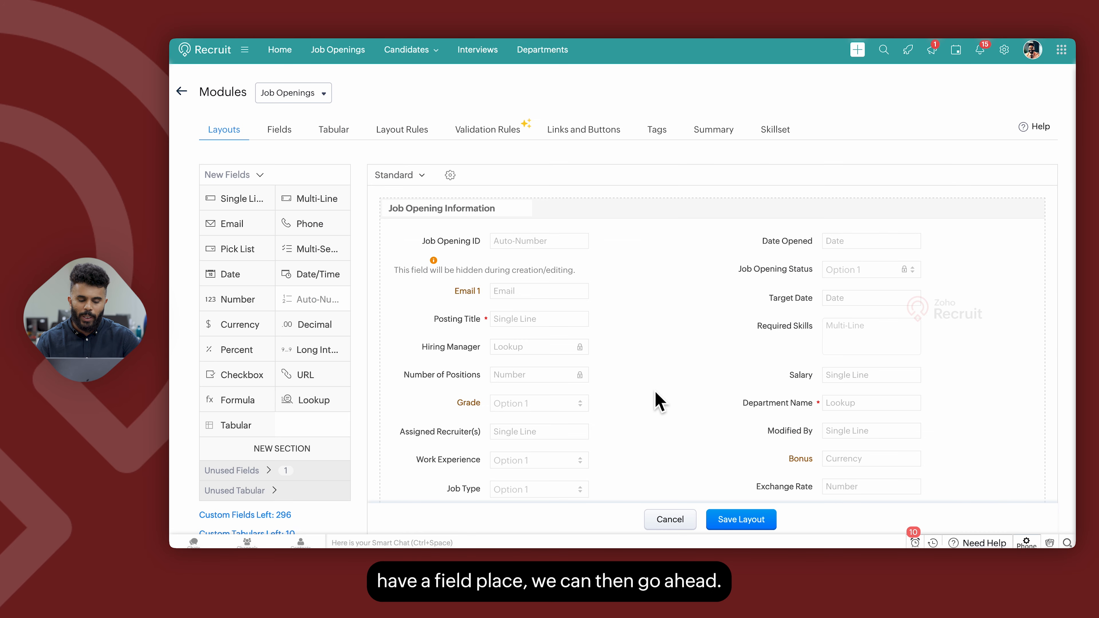
Set the Grade field's permission to Read and Write for the Hiring Manager profile and save it.
{"action": "scroll", "coordinate": [655, 391], "scroll_direction": "down", "scroll_amount": 2}
{"action": "mouse_move", "coordinate": [498, 336]}
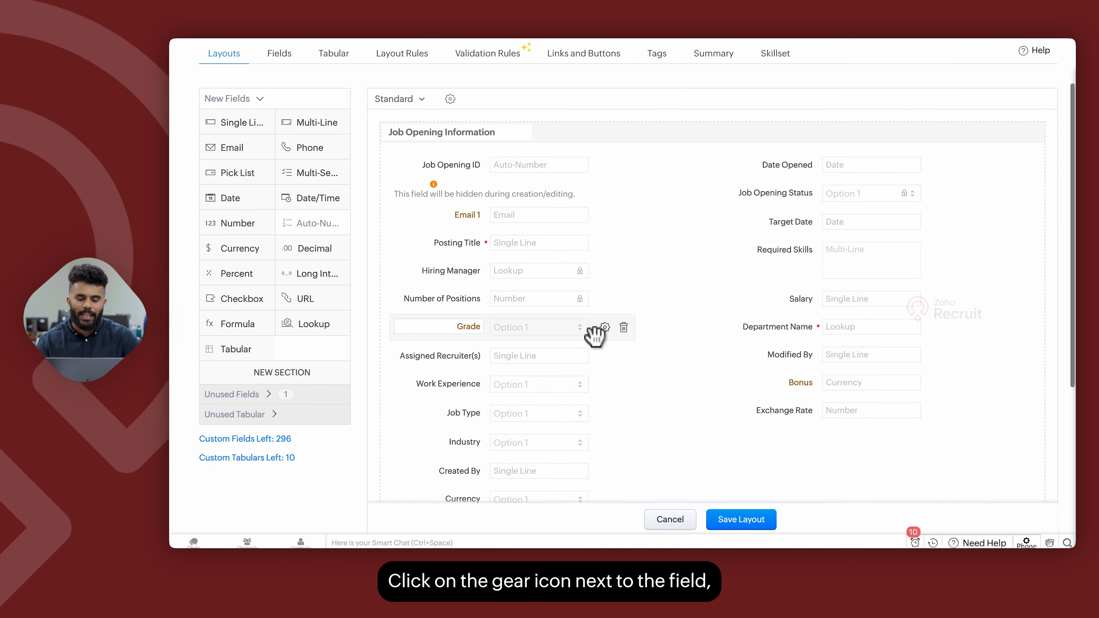
{"action": "left_click", "coordinate": [604, 327]}
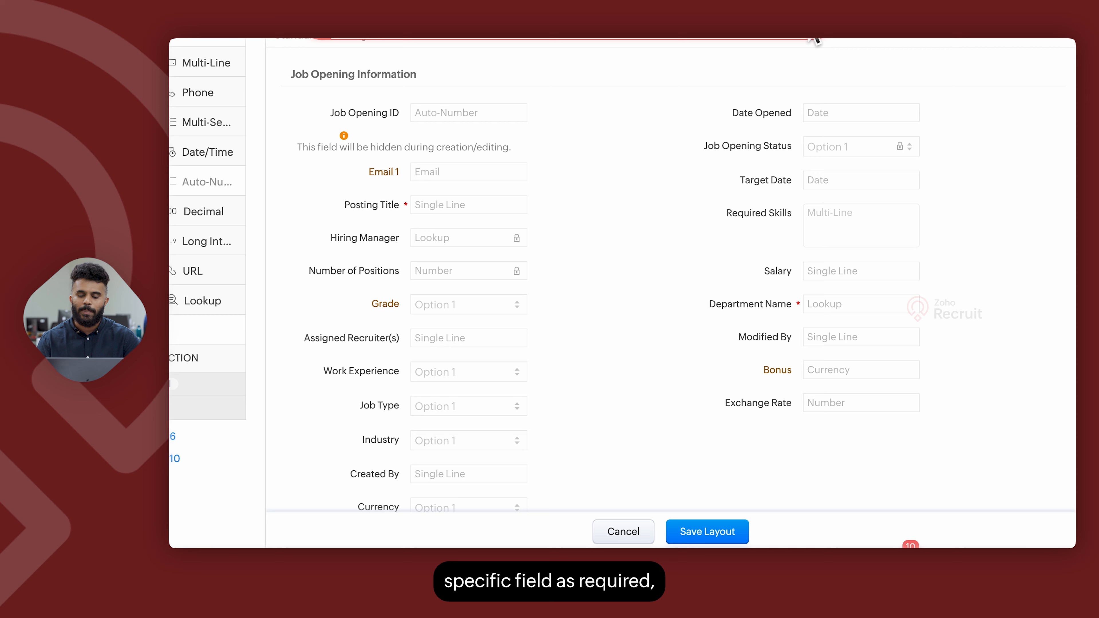
{"action": "left_click", "coordinate": [546, 304]}
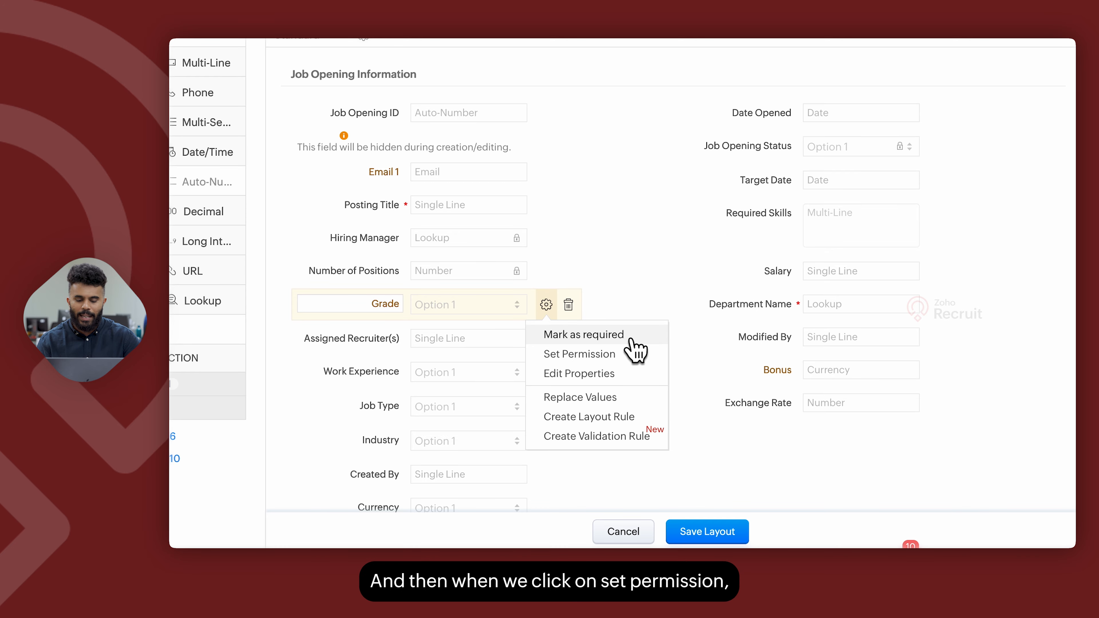
{"action": "left_click", "coordinate": [616, 354]}
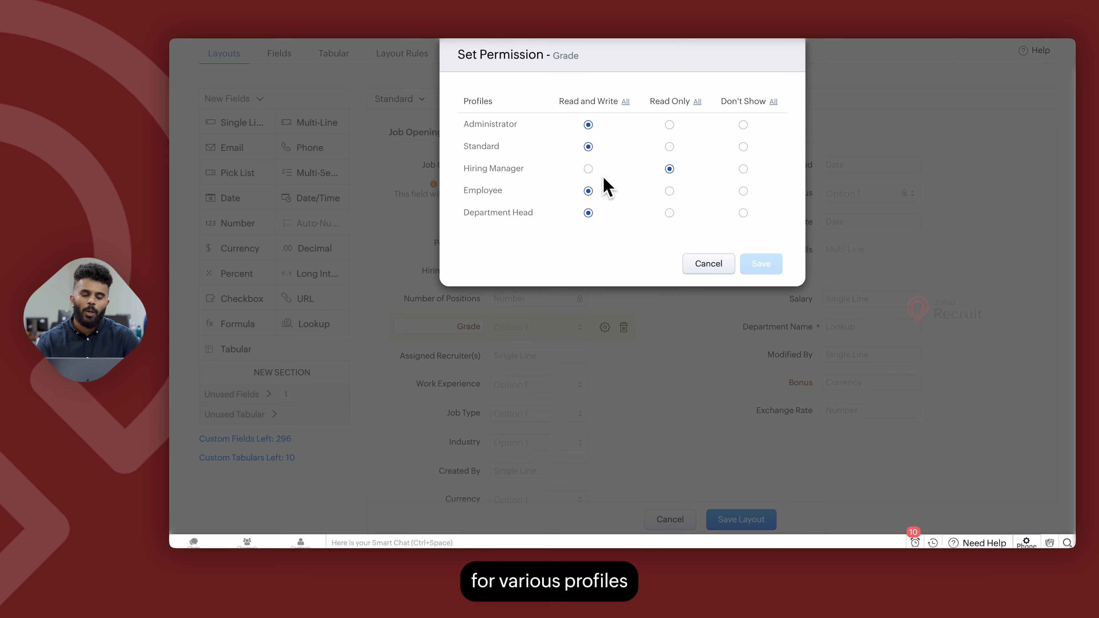
{"action": "left_click", "coordinate": [588, 169]}
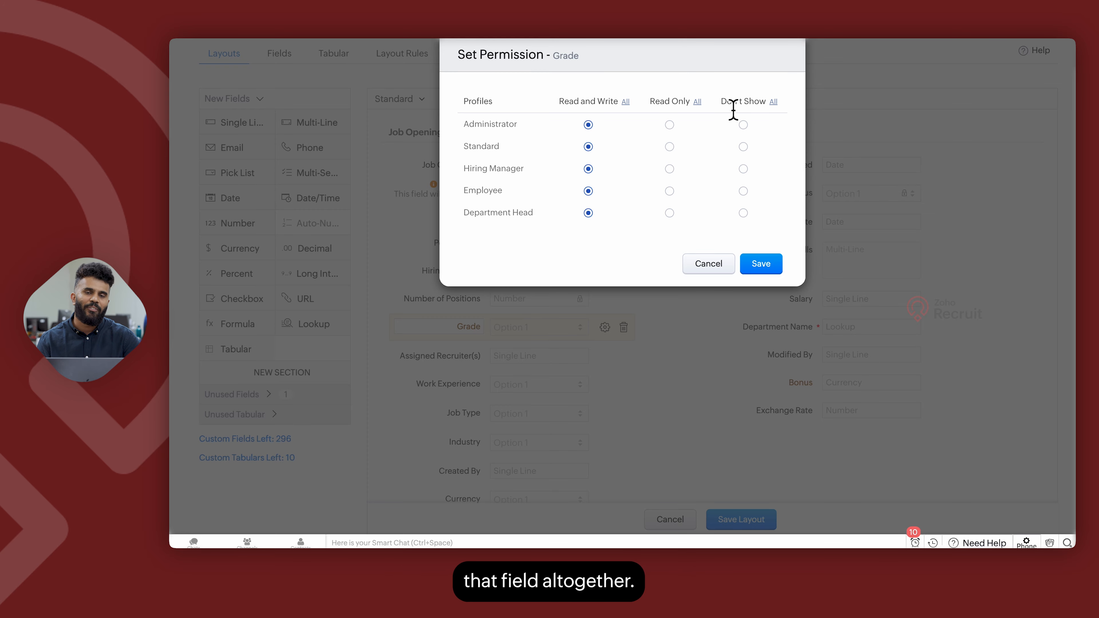
{"action": "left_click", "coordinate": [768, 264]}
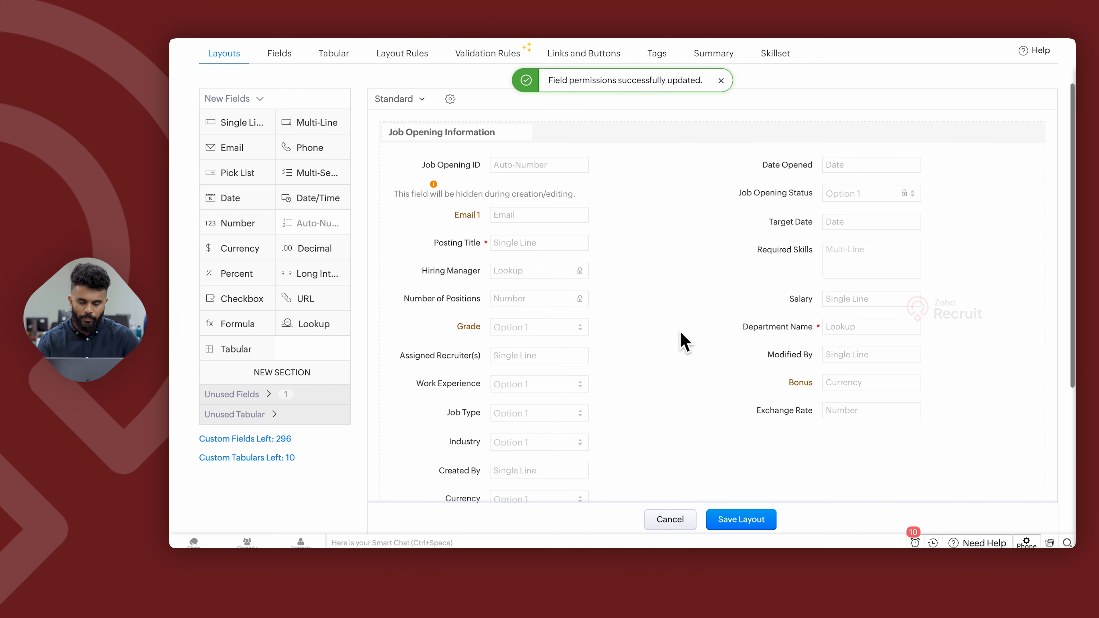
Open the Grade pick list's properties and try adding a new option after G 1, then delete it.
{"action": "left_click", "coordinate": [604, 328]}
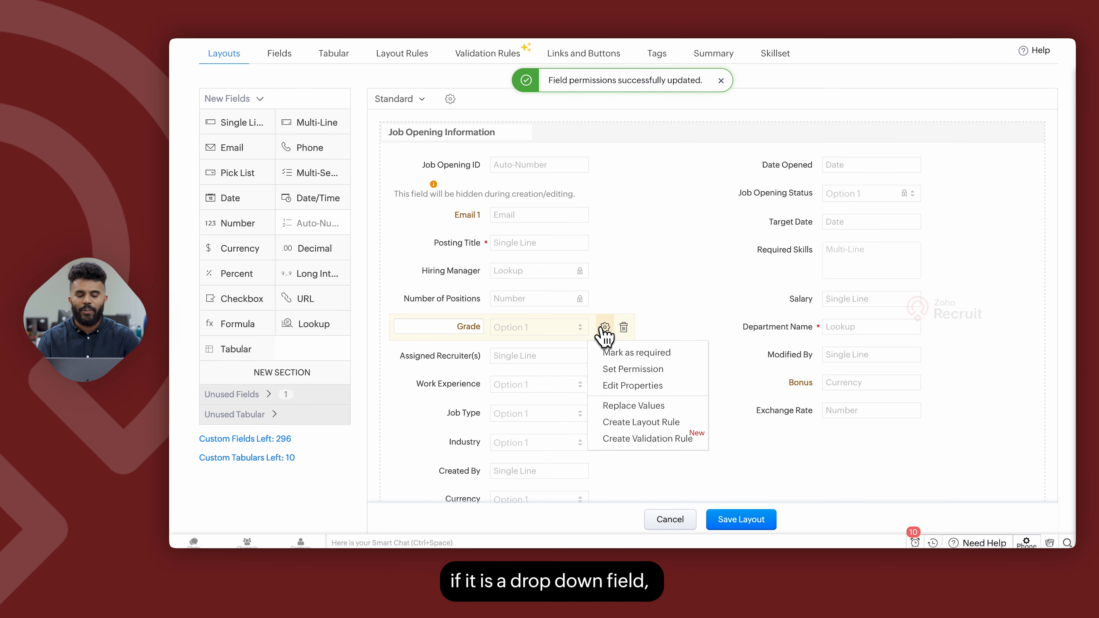
{"action": "left_click", "coordinate": [652, 386]}
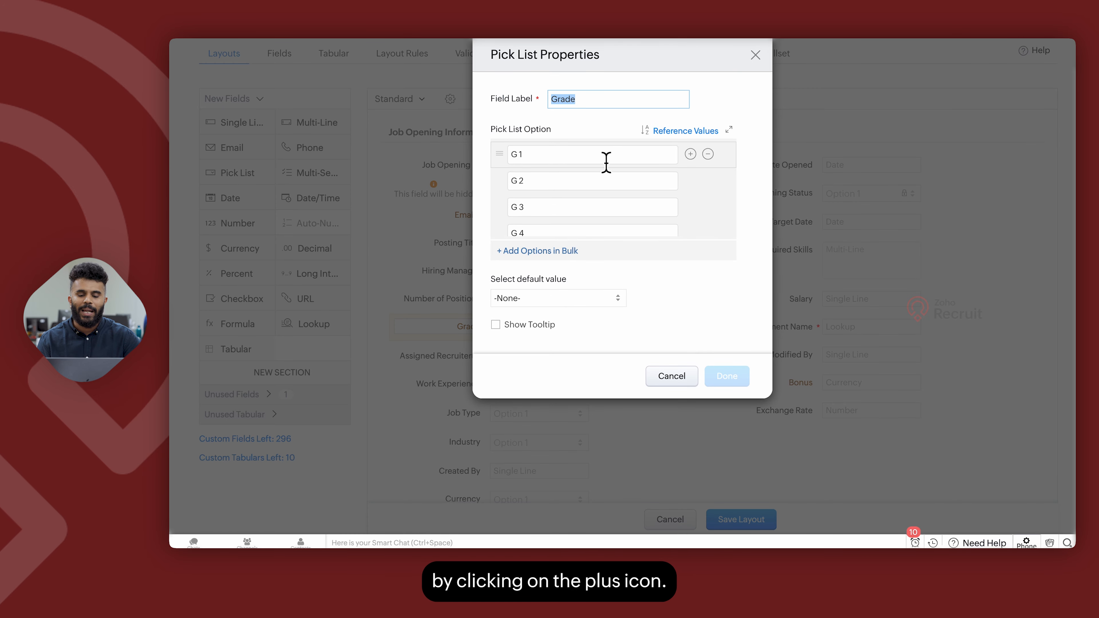
{"action": "left_click", "coordinate": [690, 155]}
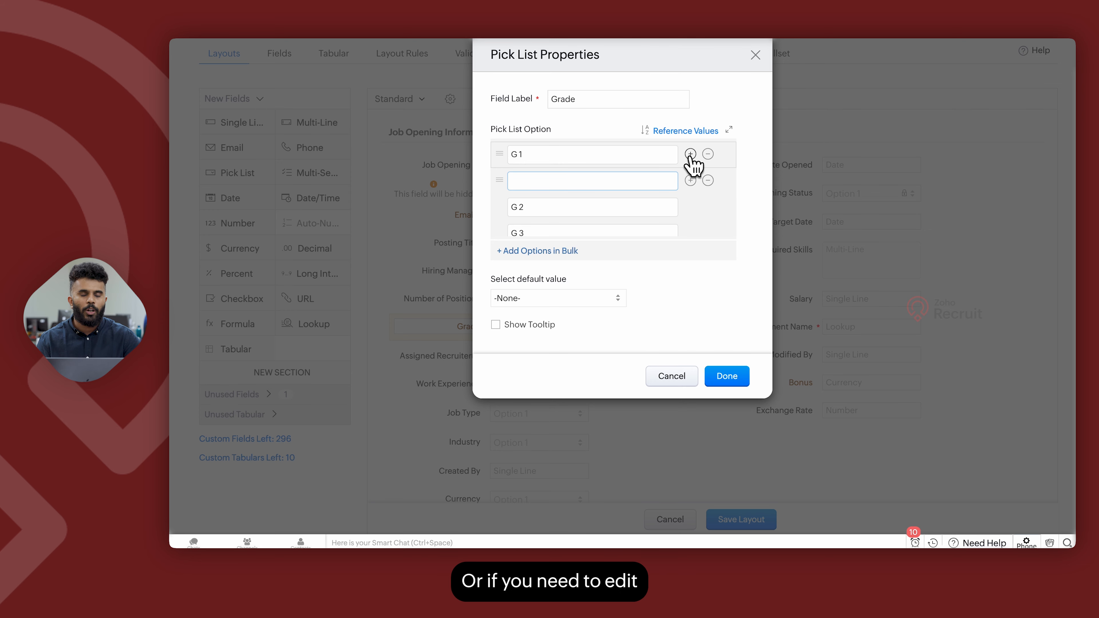
{"action": "left_click", "coordinate": [708, 181]}
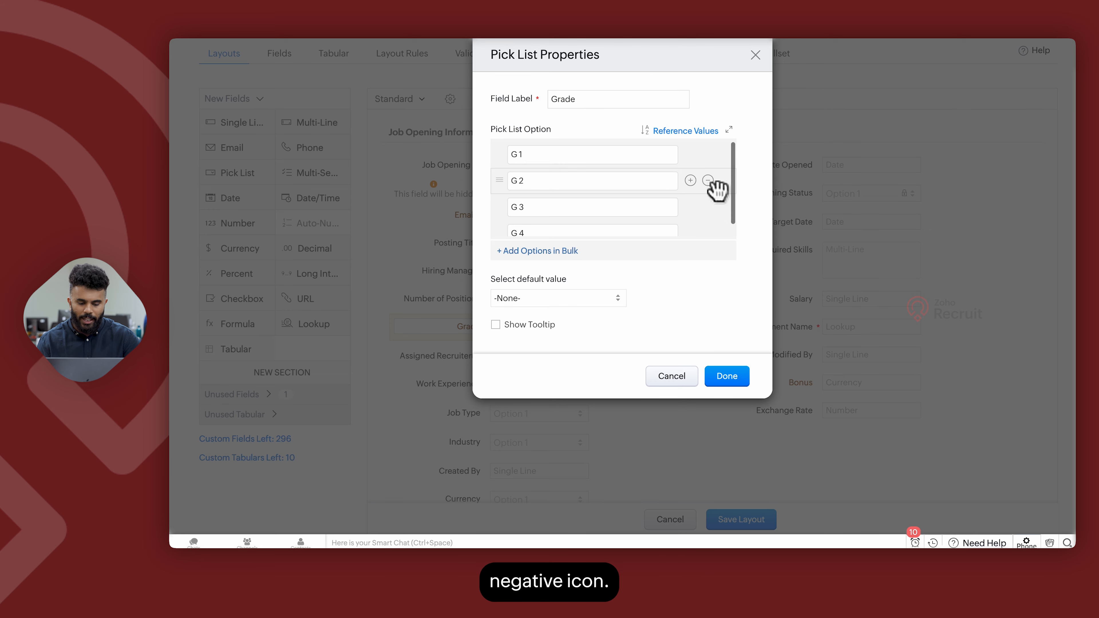
Browse the predefined bulk choice lists such as Days of the week, Month of the year, Time Zones and Continents, then cancel.
{"action": "left_click", "coordinate": [519, 254]}
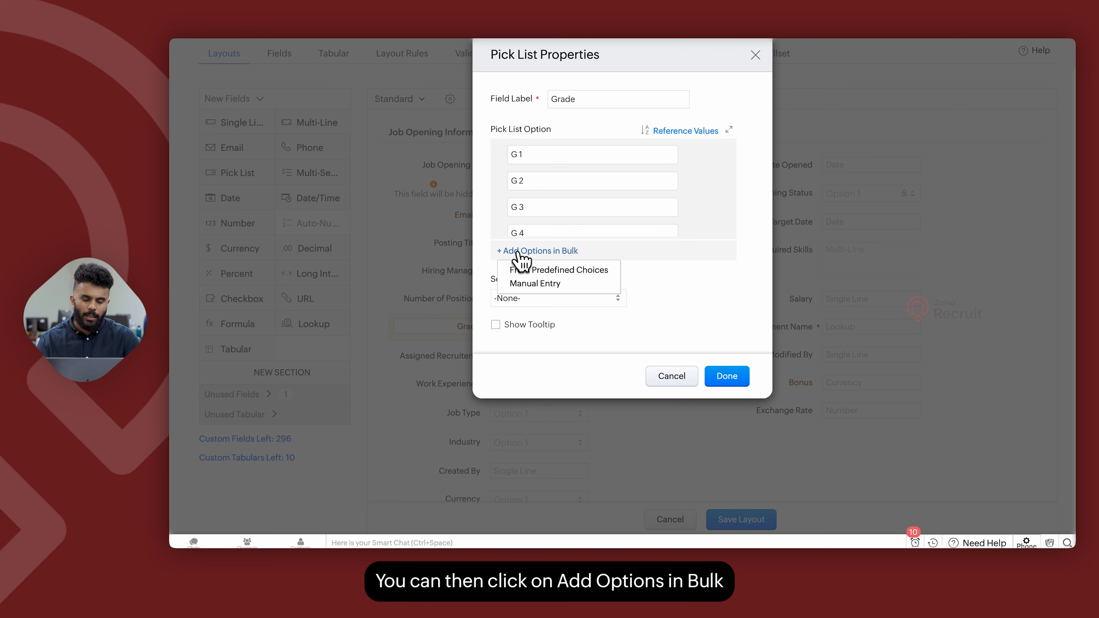
{"action": "left_click", "coordinate": [536, 272]}
{"action": "left_click", "coordinate": [534, 120]}
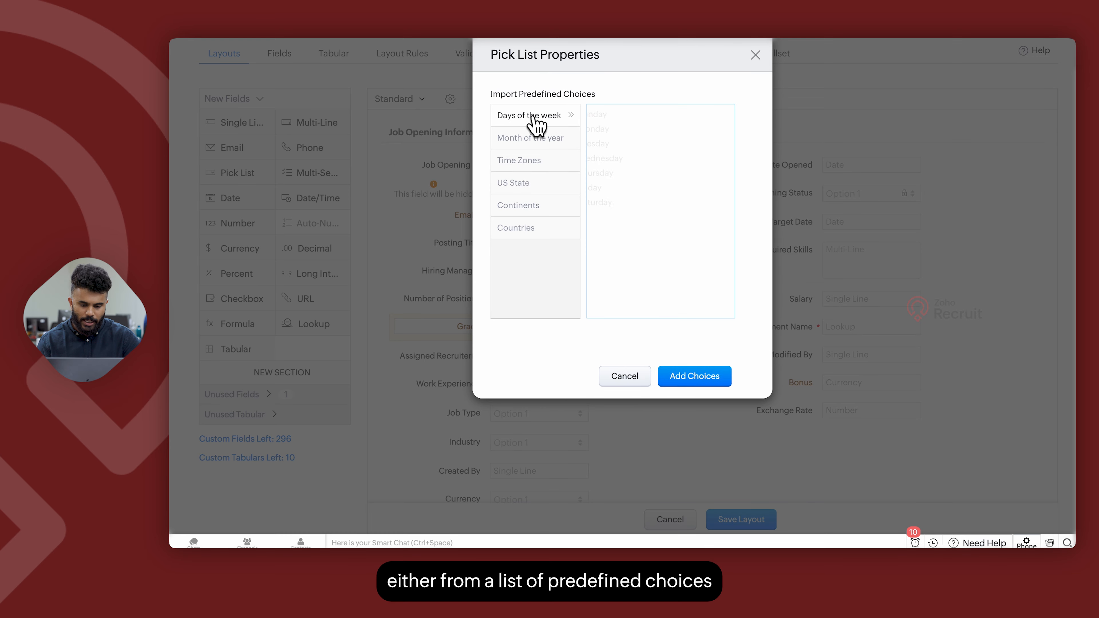
{"action": "left_click", "coordinate": [542, 139]}
{"action": "left_click", "coordinate": [524, 165]}
{"action": "left_click", "coordinate": [533, 206]}
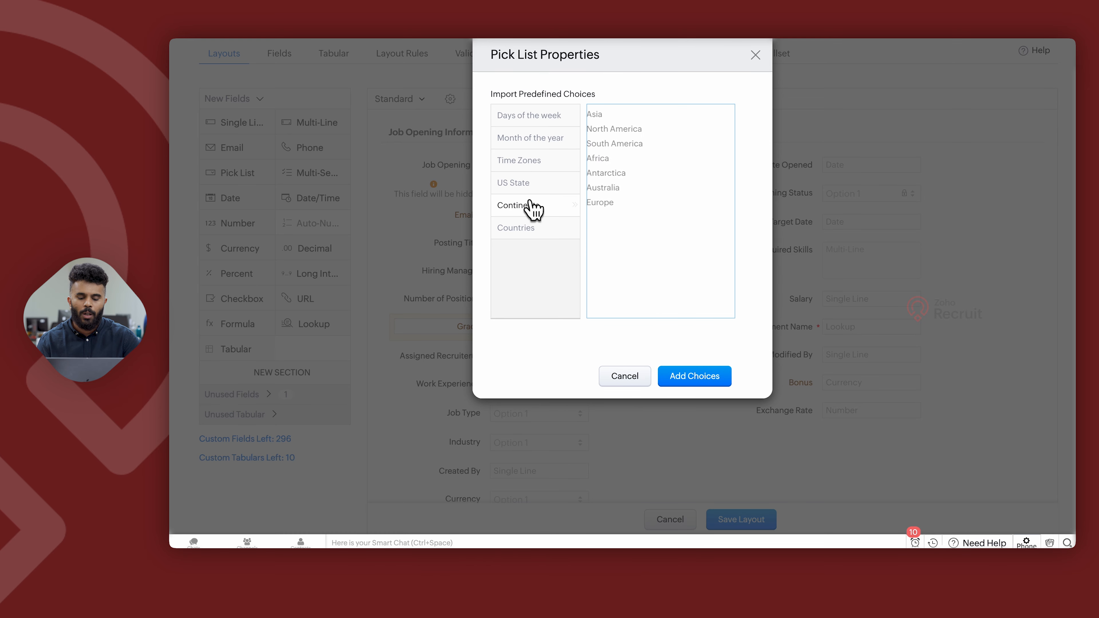
{"action": "left_click", "coordinate": [615, 378]}
{"action": "left_click", "coordinate": [541, 251]}
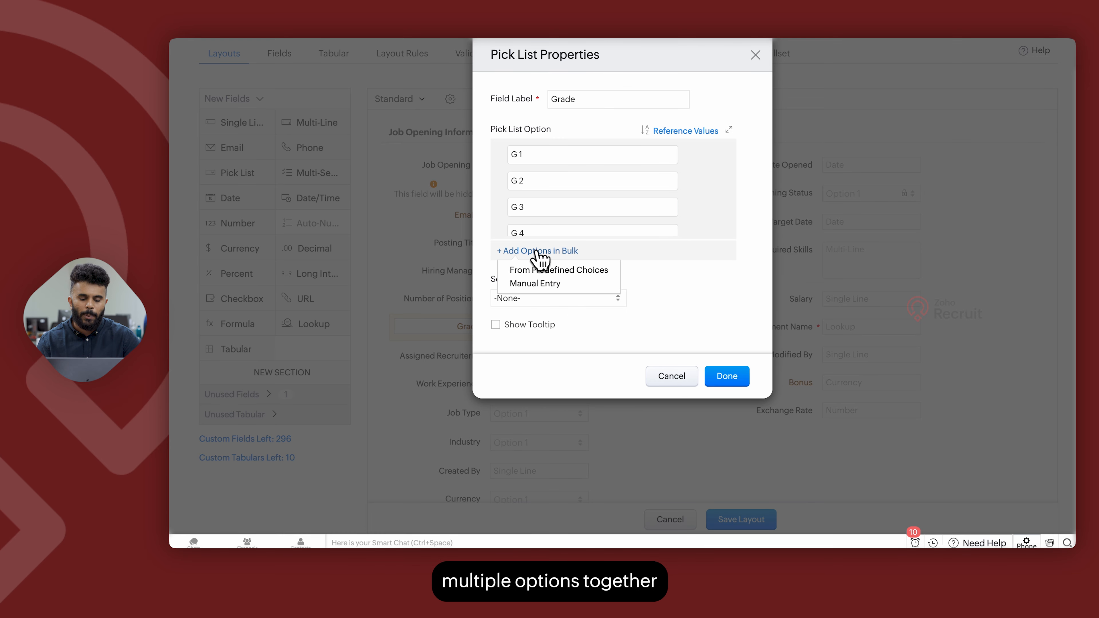
{"action": "left_click", "coordinate": [544, 285]}
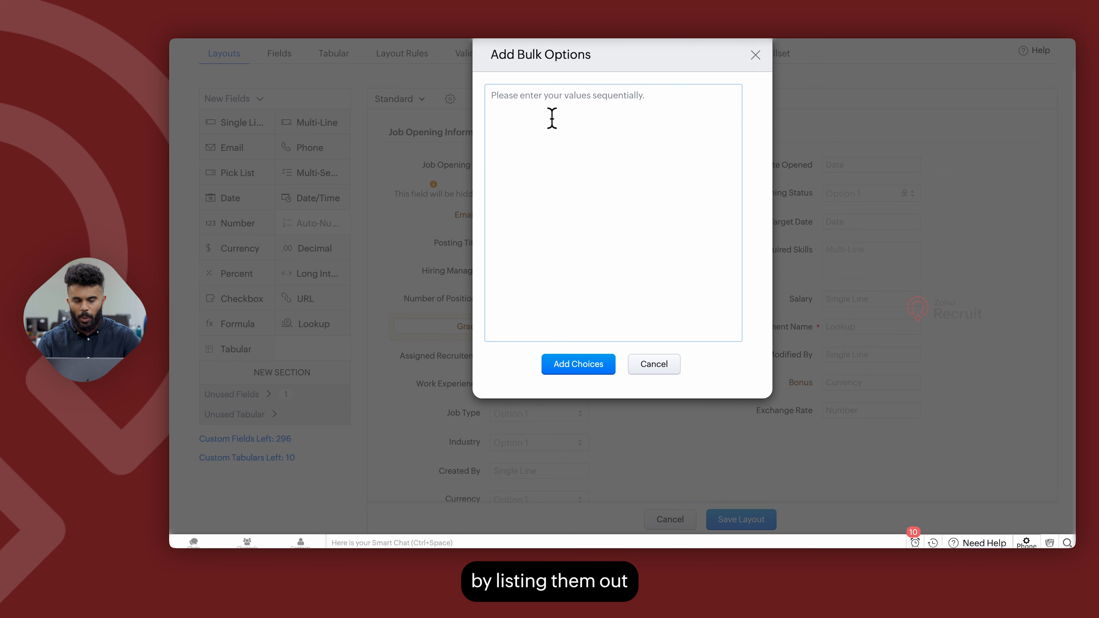
{"action": "left_click", "coordinate": [640, 367]}
Set the Grade pick list's default value to G 3, enable Show Tooltip, and apply the properties.
{"action": "left_click", "coordinate": [549, 299]}
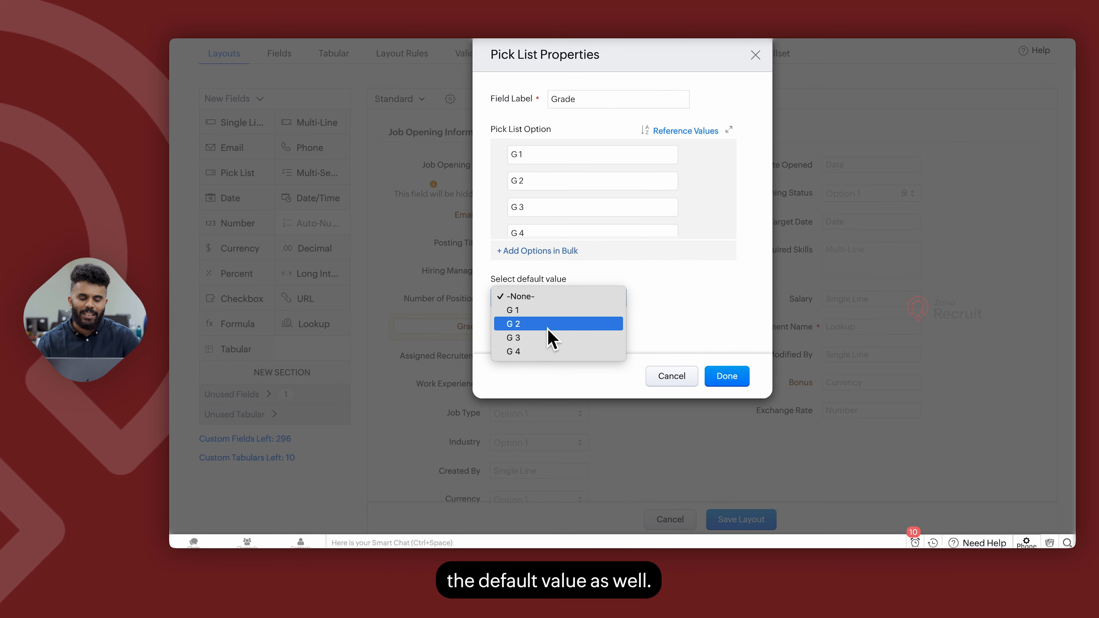
{"action": "left_click", "coordinate": [513, 337]}
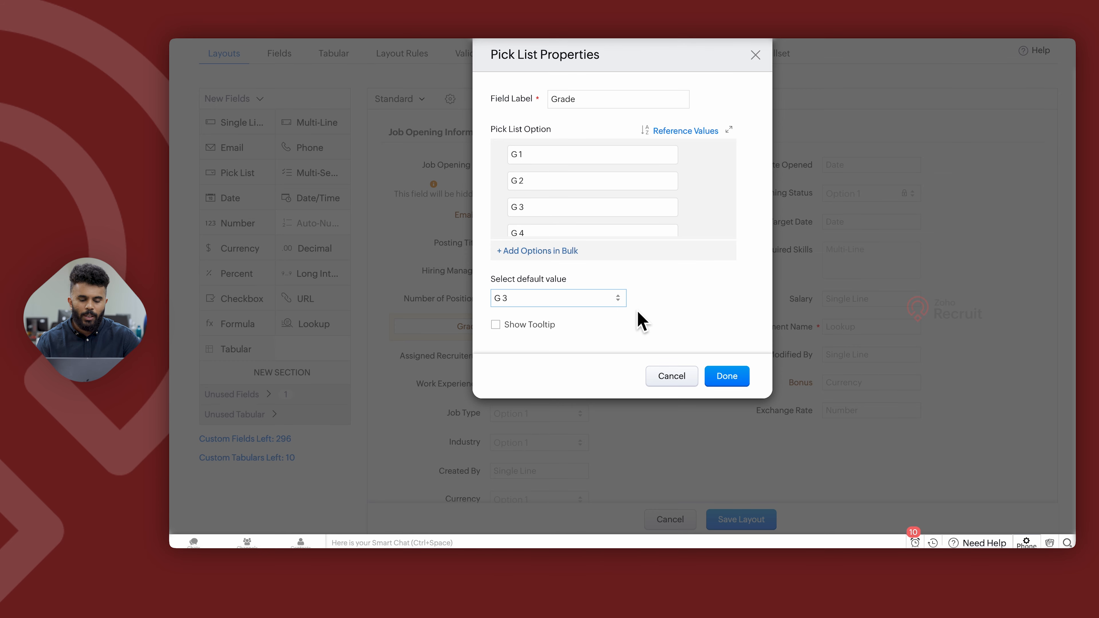
{"action": "scroll", "coordinate": [628, 323], "scroll_direction": "down", "scroll_amount": 5}
{"action": "left_click", "coordinate": [496, 325]}
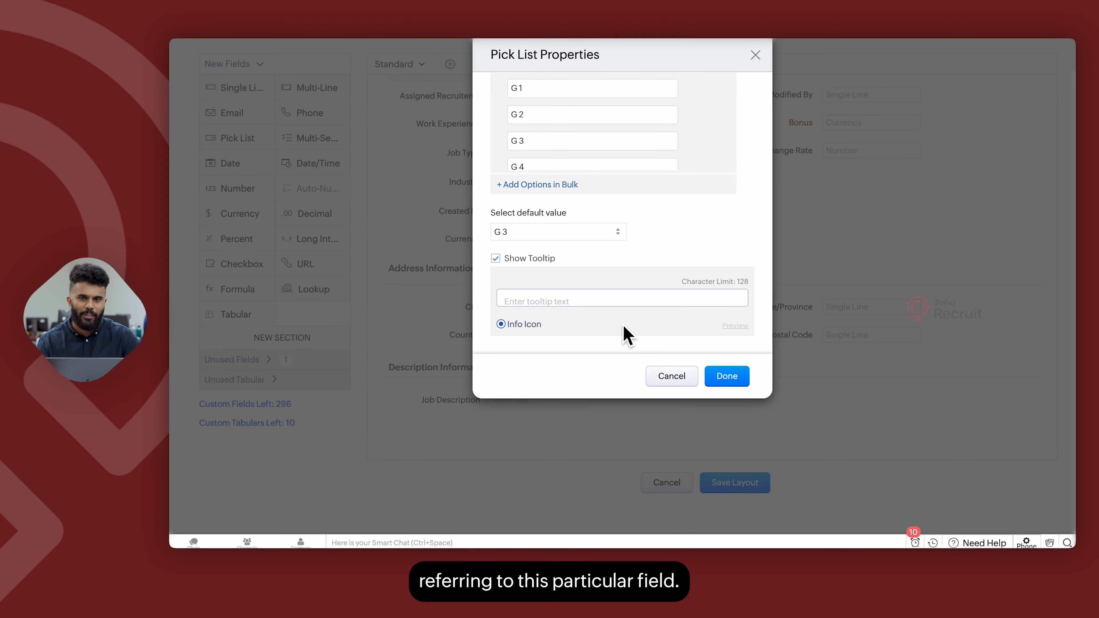
{"action": "left_click", "coordinate": [672, 378]}
Remove the Work Experience field from the layout and expand the Unused Fields tray.
{"action": "scroll", "coordinate": [640, 277], "scroll_direction": "up", "scroll_amount": 4}
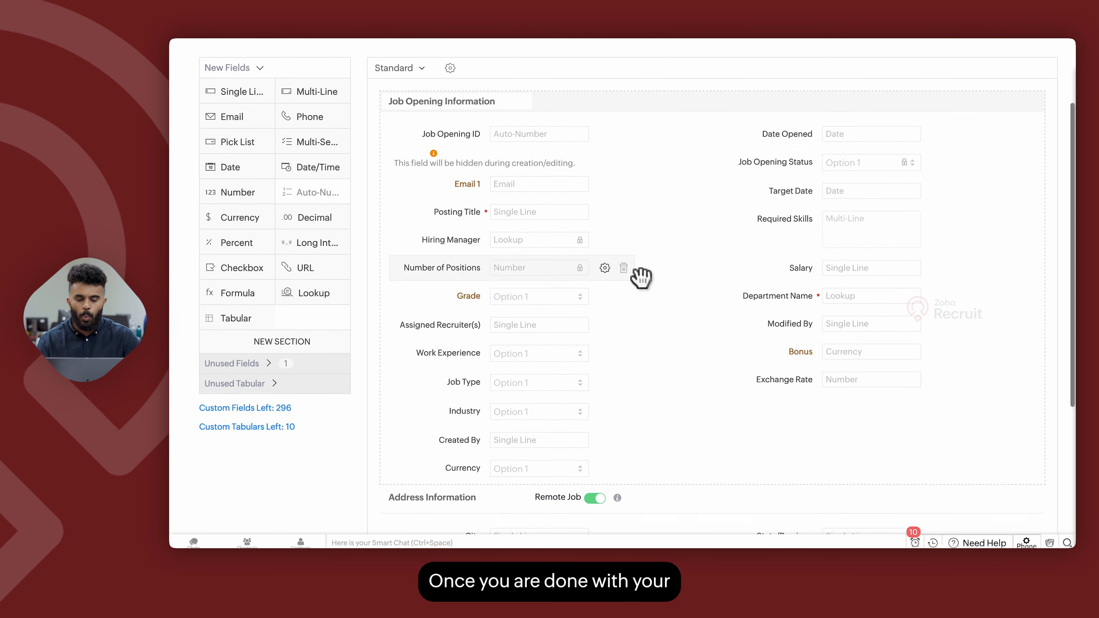
{"action": "scroll", "coordinate": [640, 277], "scroll_direction": "up", "scroll_amount": 3}
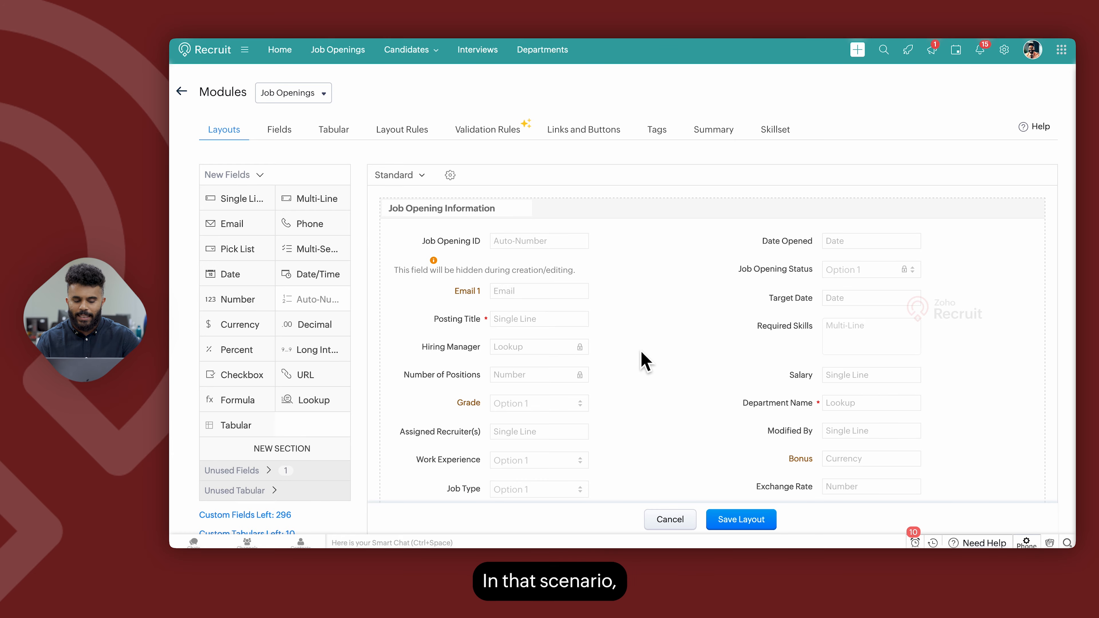
{"action": "scroll", "coordinate": [615, 435], "scroll_direction": "down", "scroll_amount": 3}
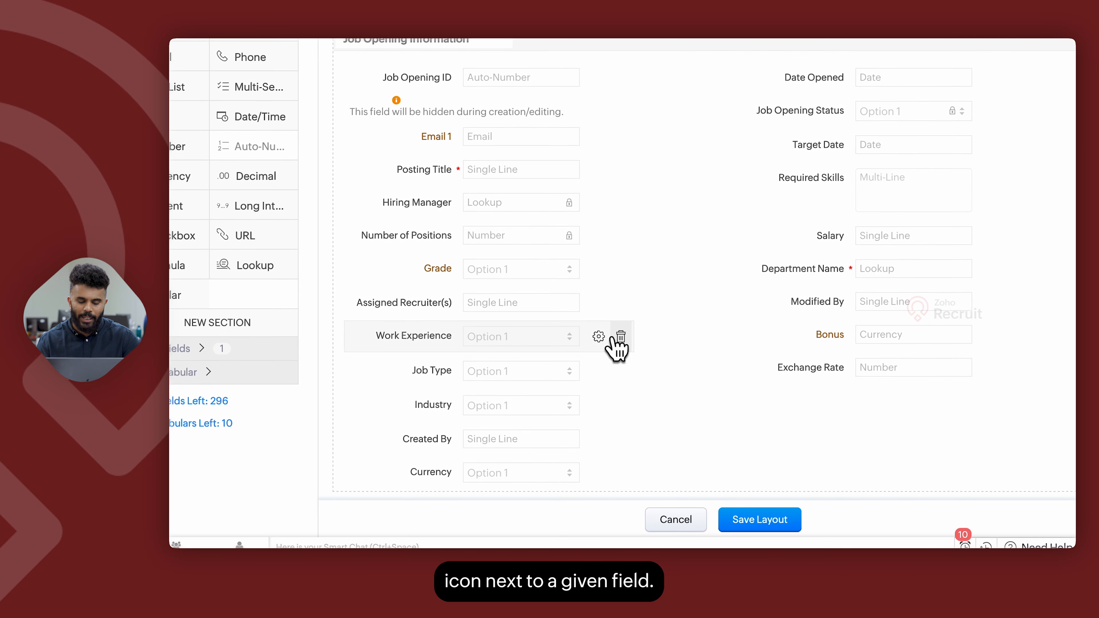
{"action": "left_click", "coordinate": [619, 331]}
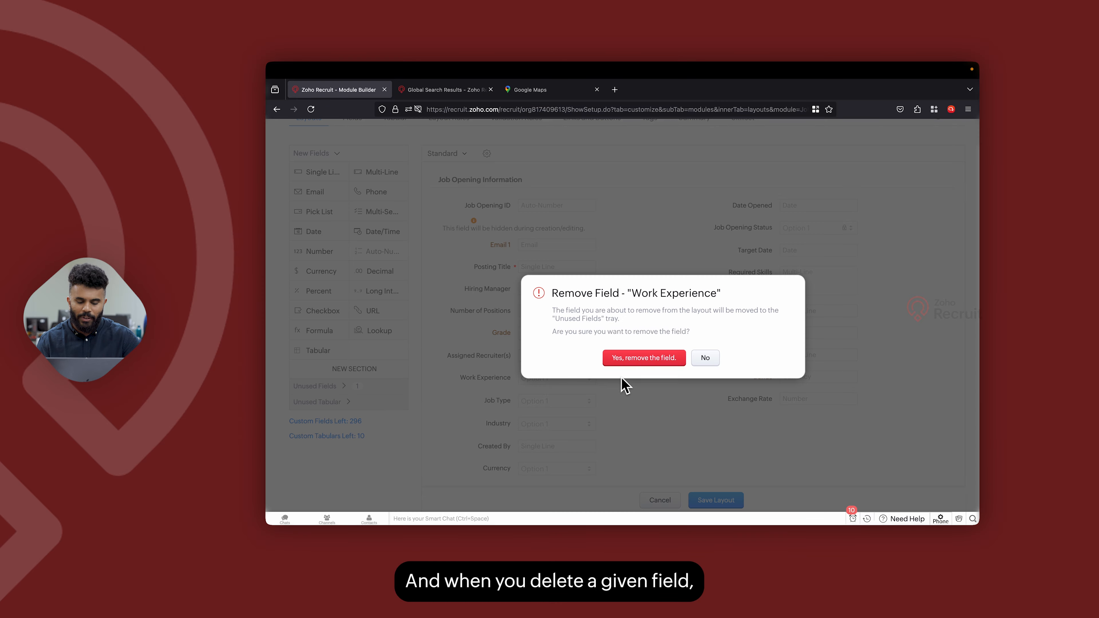
{"action": "left_click", "coordinate": [622, 359]}
{"action": "left_click", "coordinate": [389, 386]}
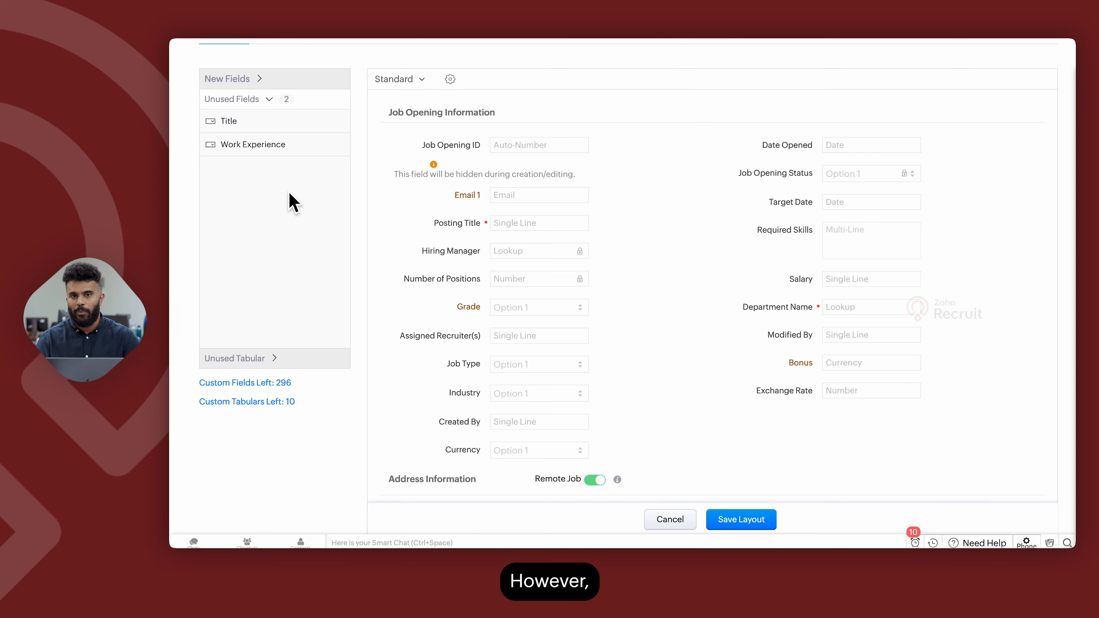
{"action": "mouse_move", "coordinate": [277, 145]}
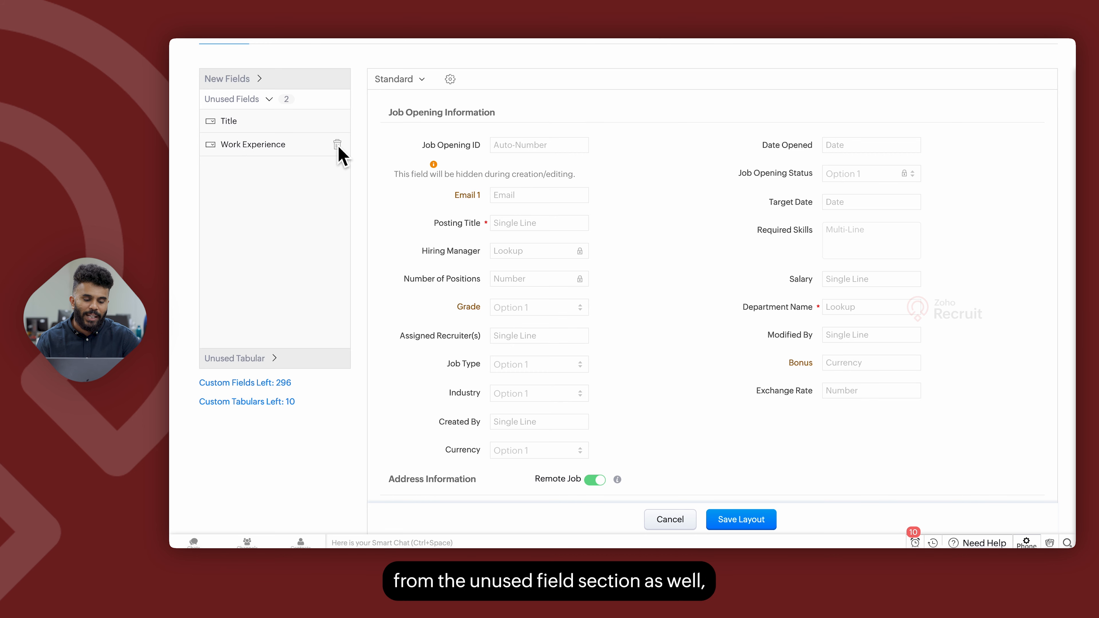
Move the Work Experience field from the unused fields back into the layout below Grade.
{"action": "mouse_move", "coordinate": [338, 152]}
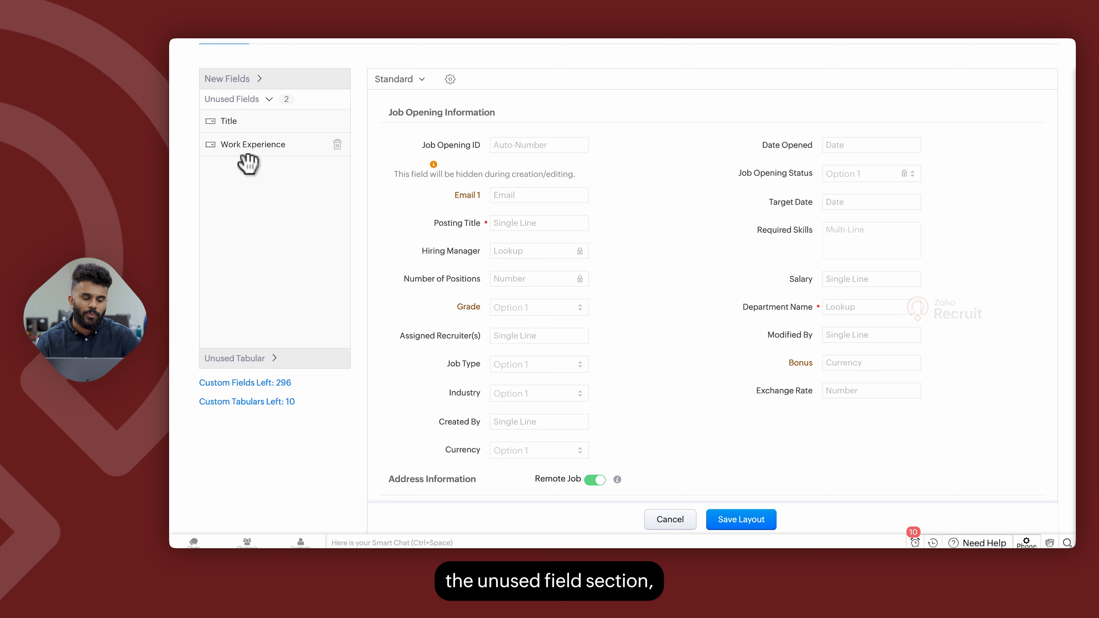
{"action": "left_click", "coordinate": [233, 146]}
{"action": "left_click_drag", "start_coordinate": [240, 152], "coordinate": [476, 337]}
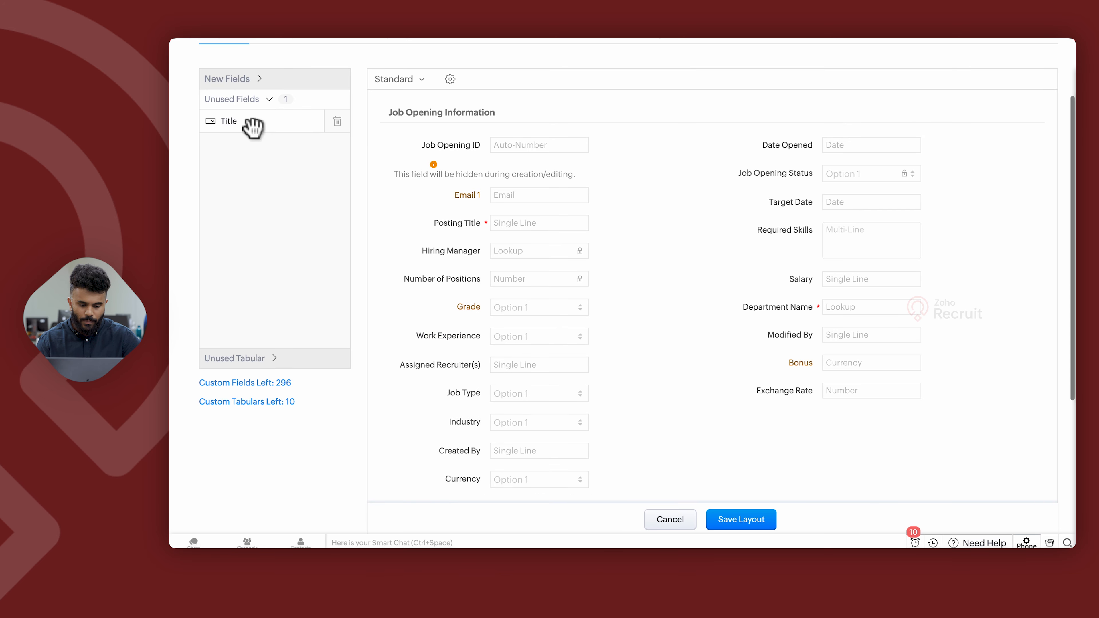
Place the unused Title pick list field below Posting Title, accept its properties, and save the layout.
{"action": "left_click_drag", "start_coordinate": [221, 120], "coordinate": [569, 277]}
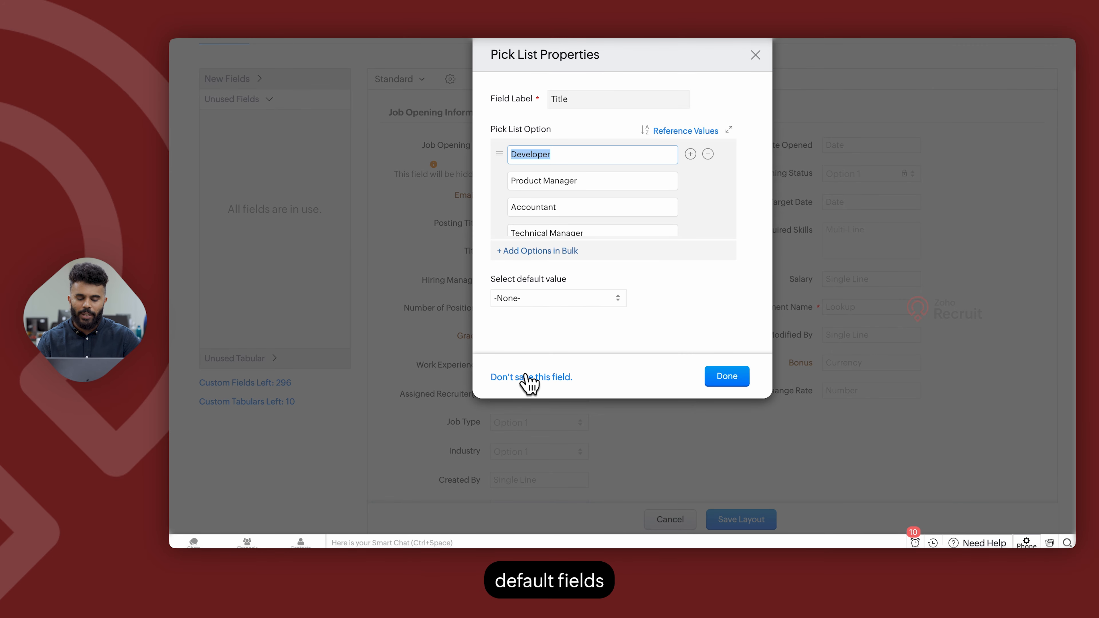
{"action": "left_click", "coordinate": [722, 381]}
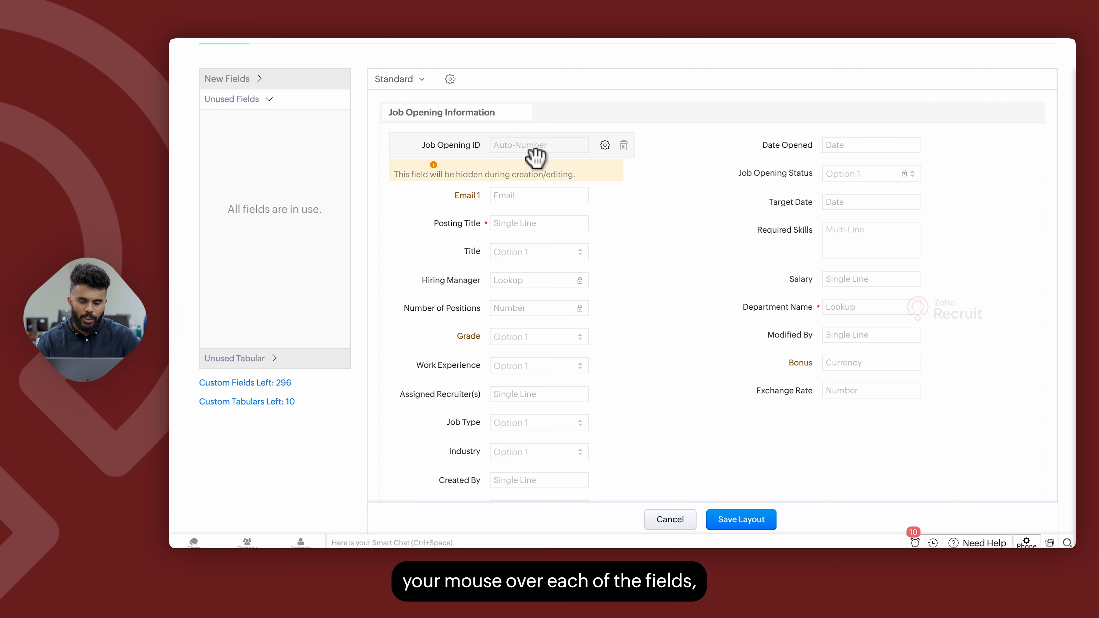
{"action": "mouse_move", "coordinate": [626, 149]}
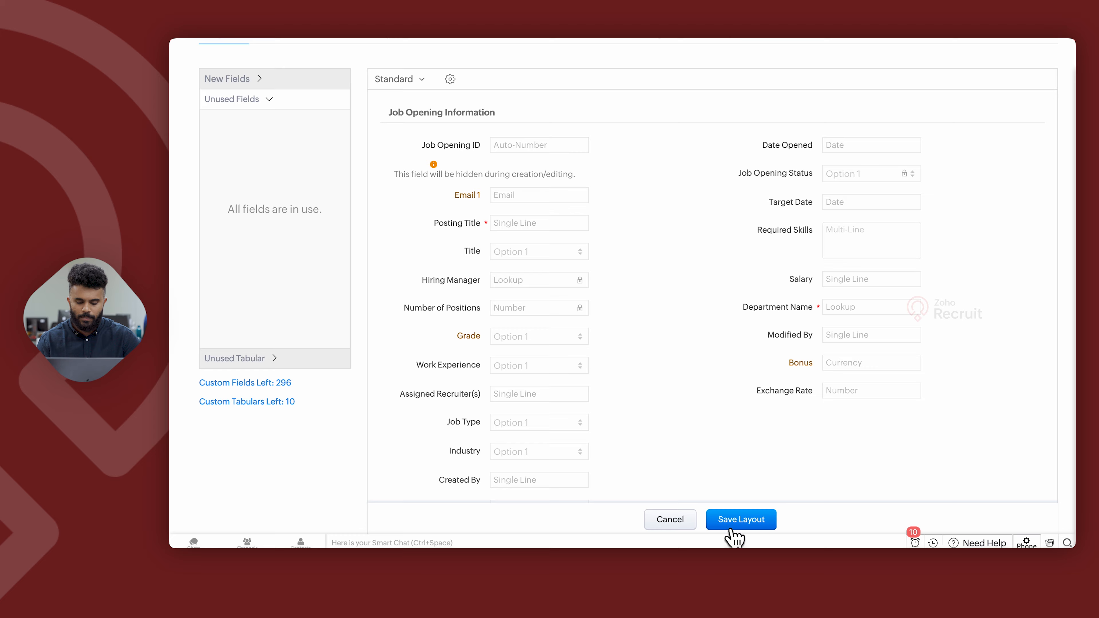
{"action": "left_click", "coordinate": [738, 522]}
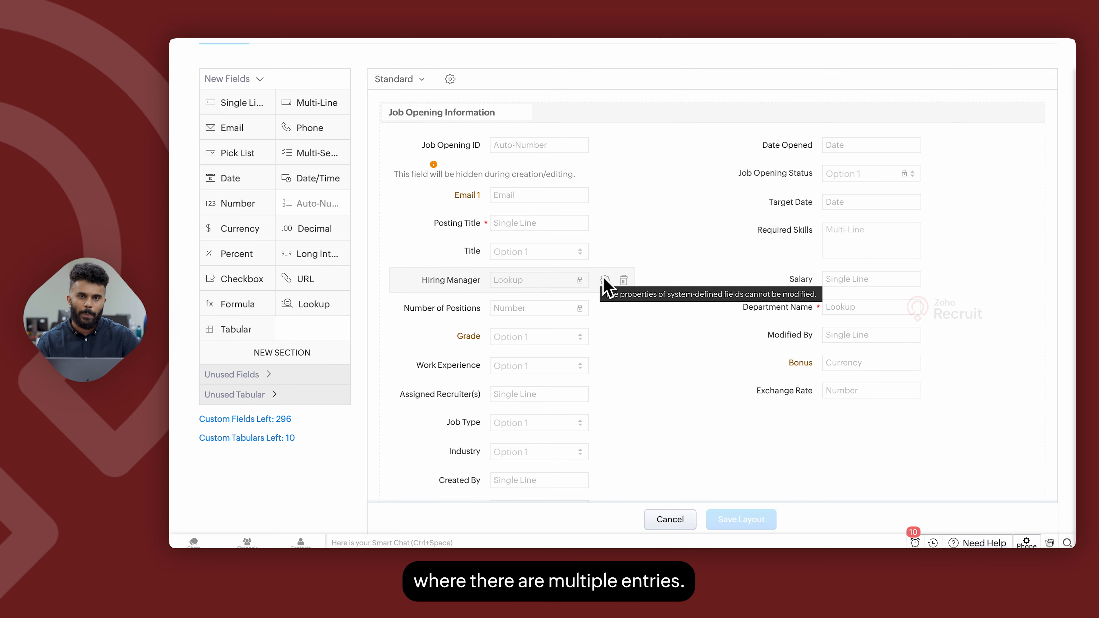
Switch to the Candidates module layout and scroll through its sections down to the Educational Details tabular section.
{"action": "scroll", "coordinate": [523, 239], "scroll_direction": "up", "scroll_amount": 4}
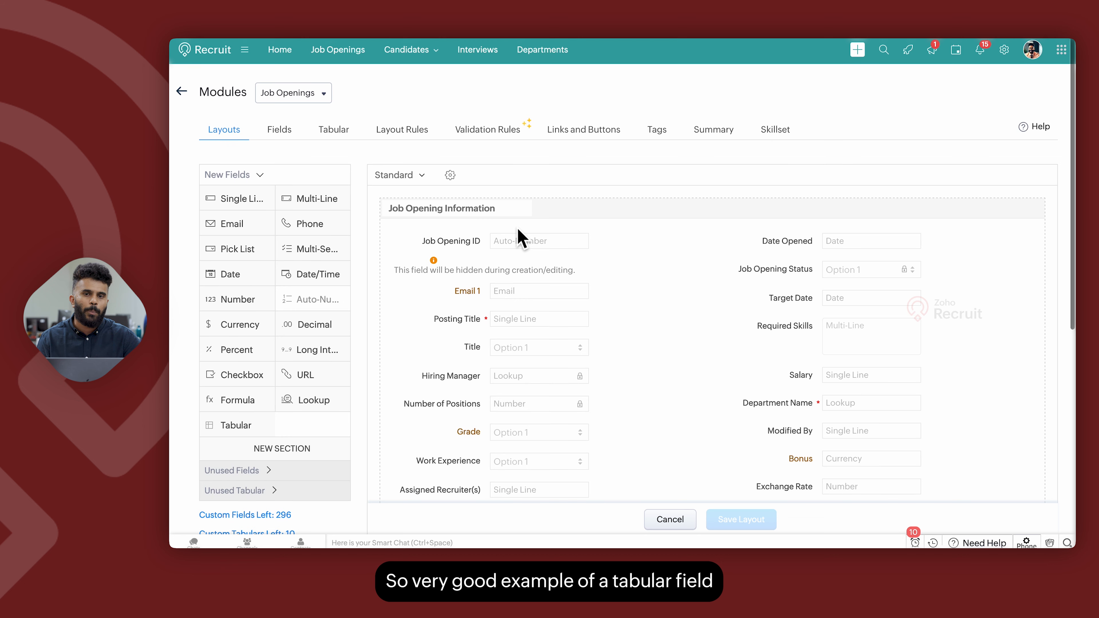
{"action": "left_click", "coordinate": [293, 93]}
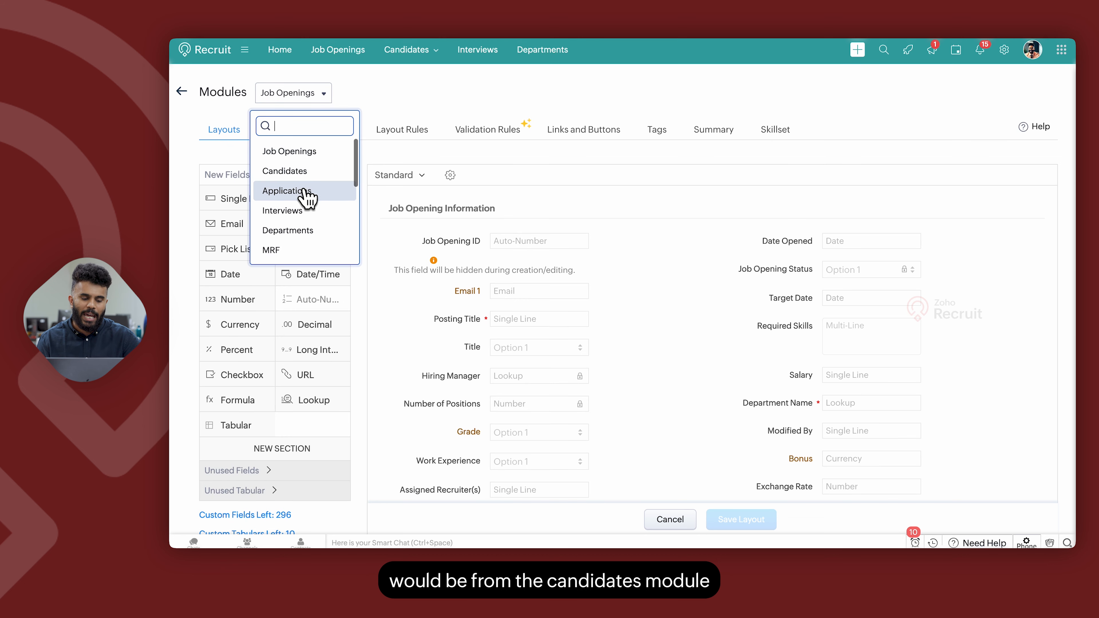
{"action": "left_click", "coordinate": [308, 175]}
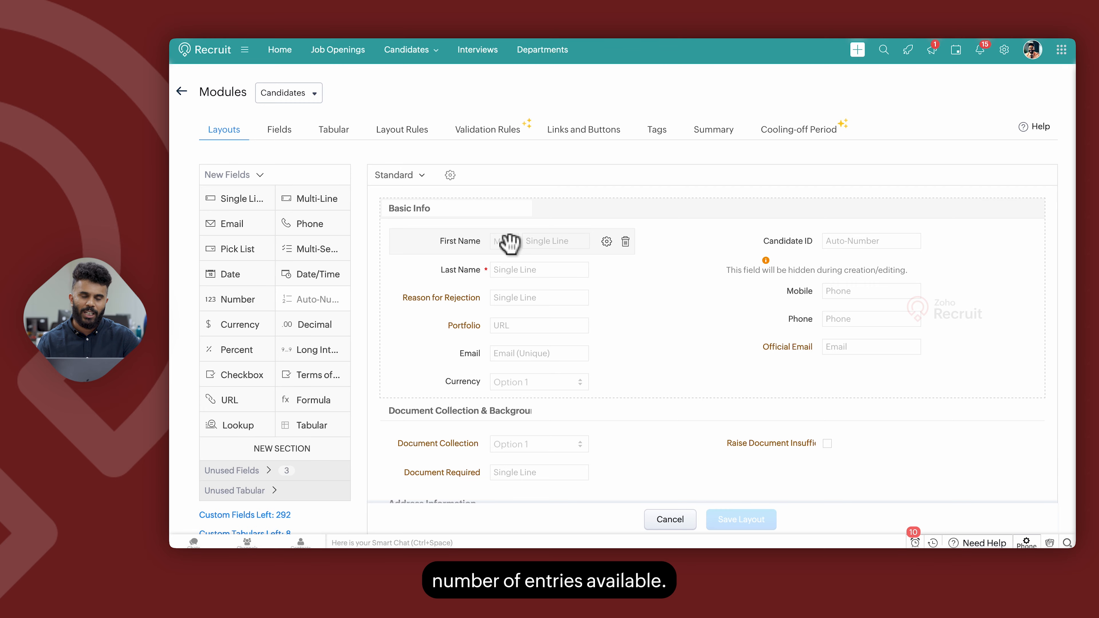
{"action": "scroll", "coordinate": [719, 356], "scroll_direction": "down", "scroll_amount": 10}
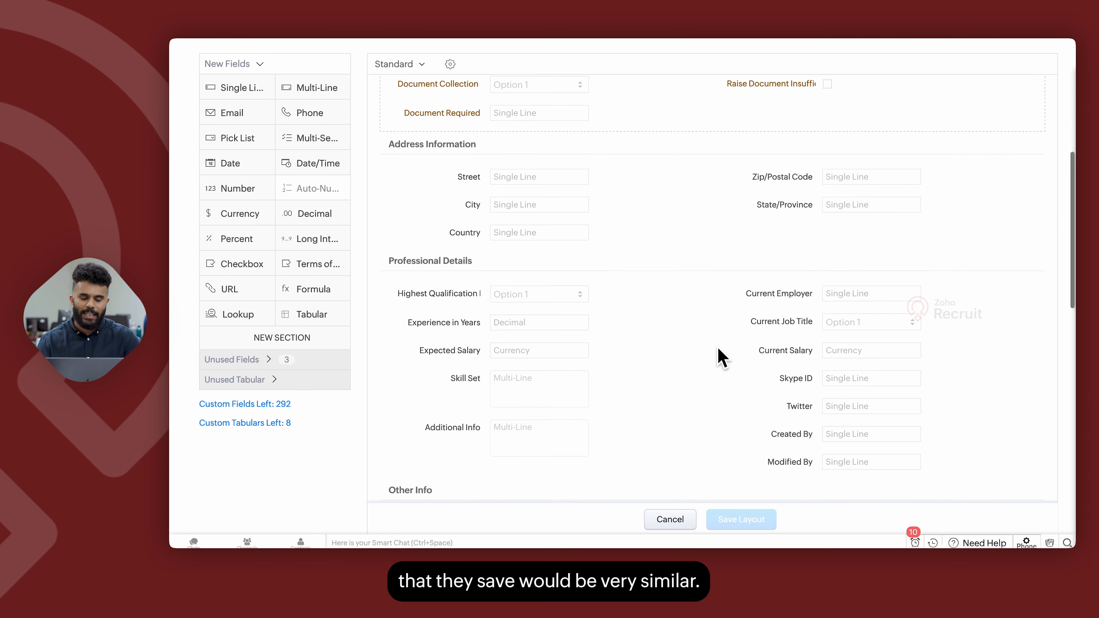
{"action": "scroll", "coordinate": [608, 319], "scroll_direction": "down", "scroll_amount": 1}
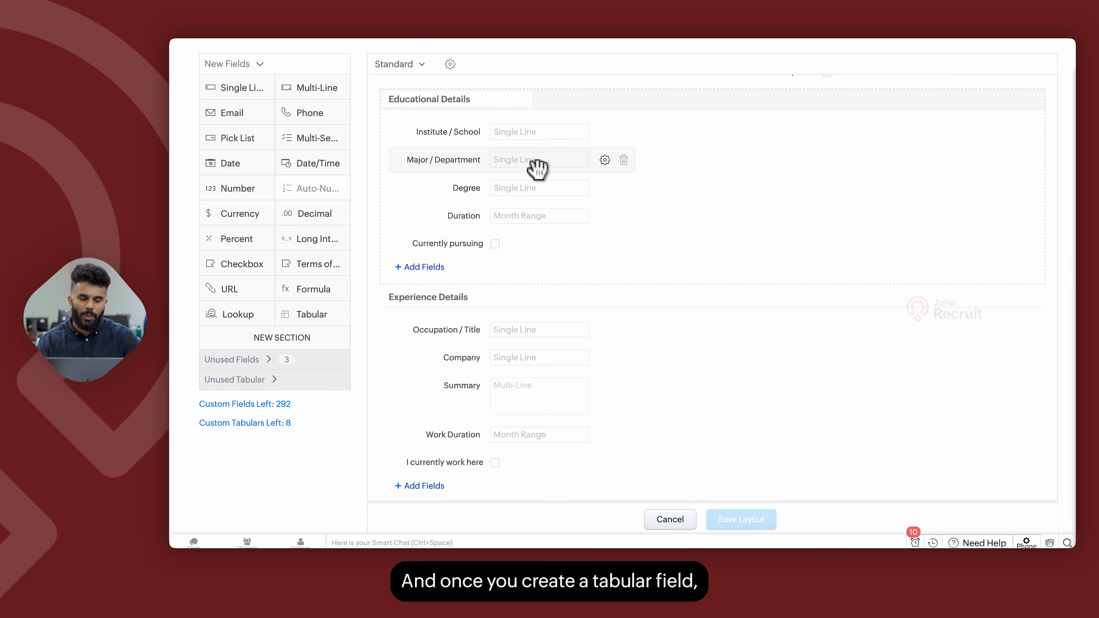
Add a sub-field to the Educational Details tabular section, browse its field types, then discard it.
{"action": "left_click", "coordinate": [423, 267]}
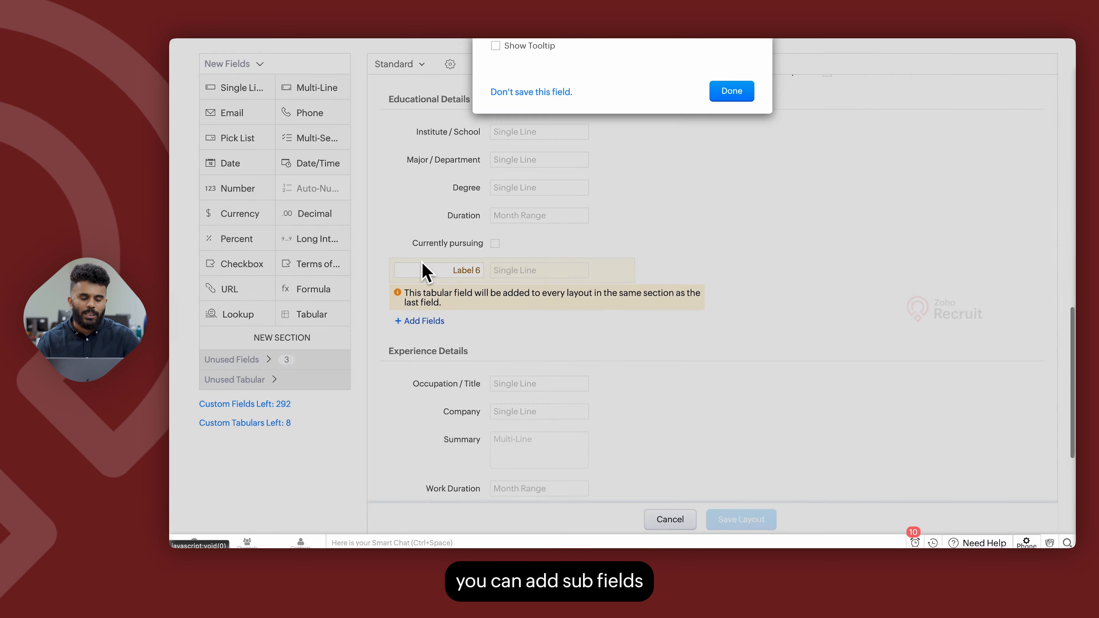
{"action": "left_click", "coordinate": [510, 147]}
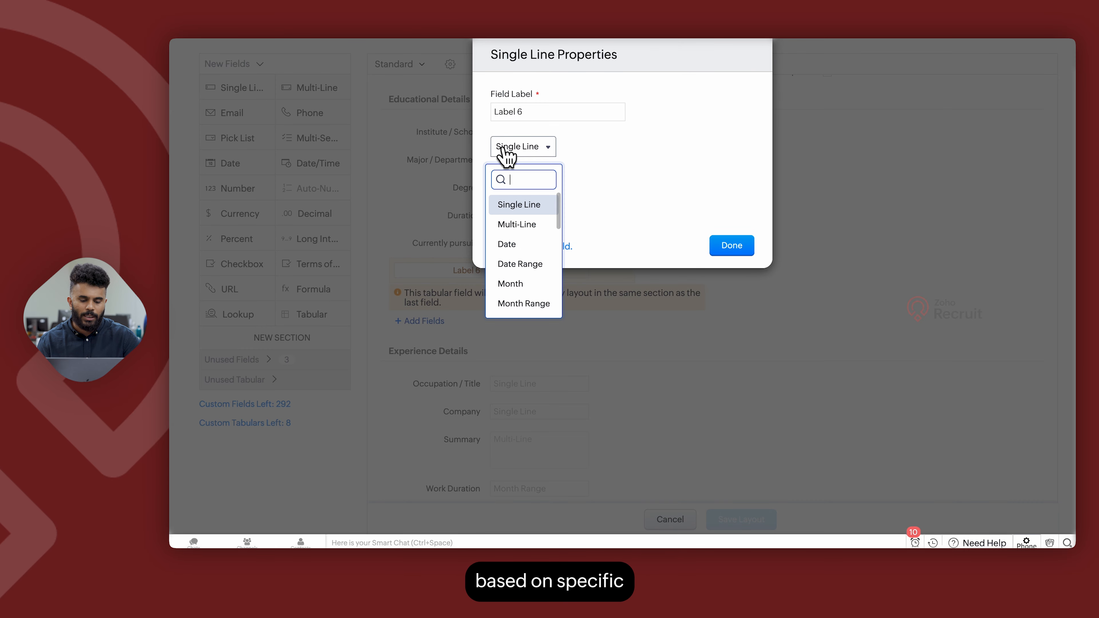
{"action": "scroll", "coordinate": [512, 272], "scroll_direction": "down", "scroll_amount": 5}
{"action": "scroll", "coordinate": [513, 275], "scroll_direction": "down", "scroll_amount": 2}
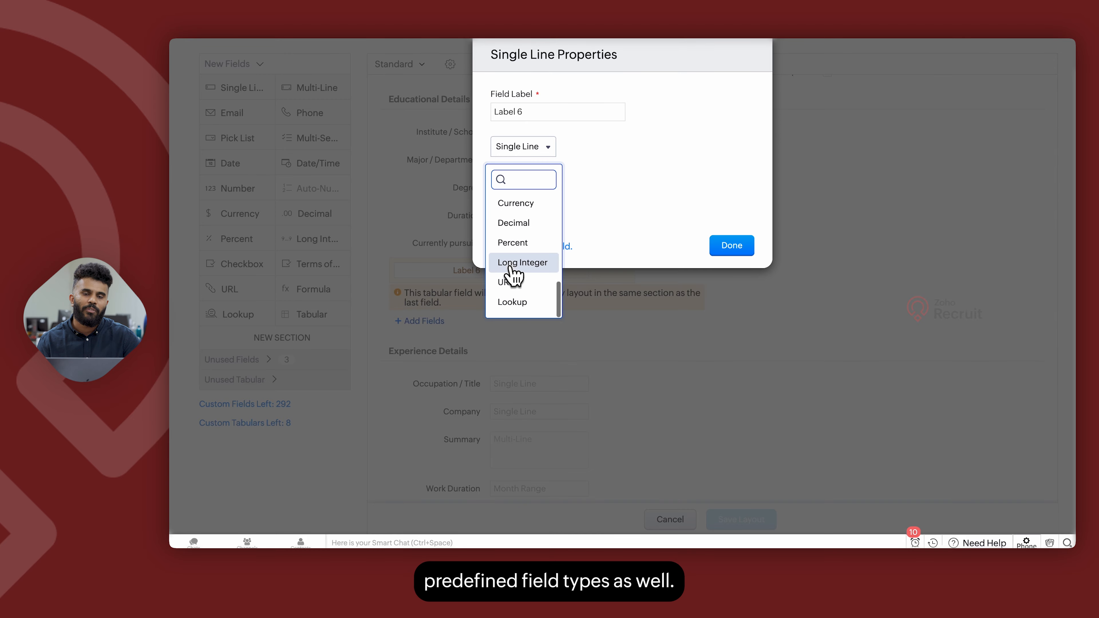
{"action": "left_click", "coordinate": [730, 197]}
{"action": "left_click", "coordinate": [539, 248]}
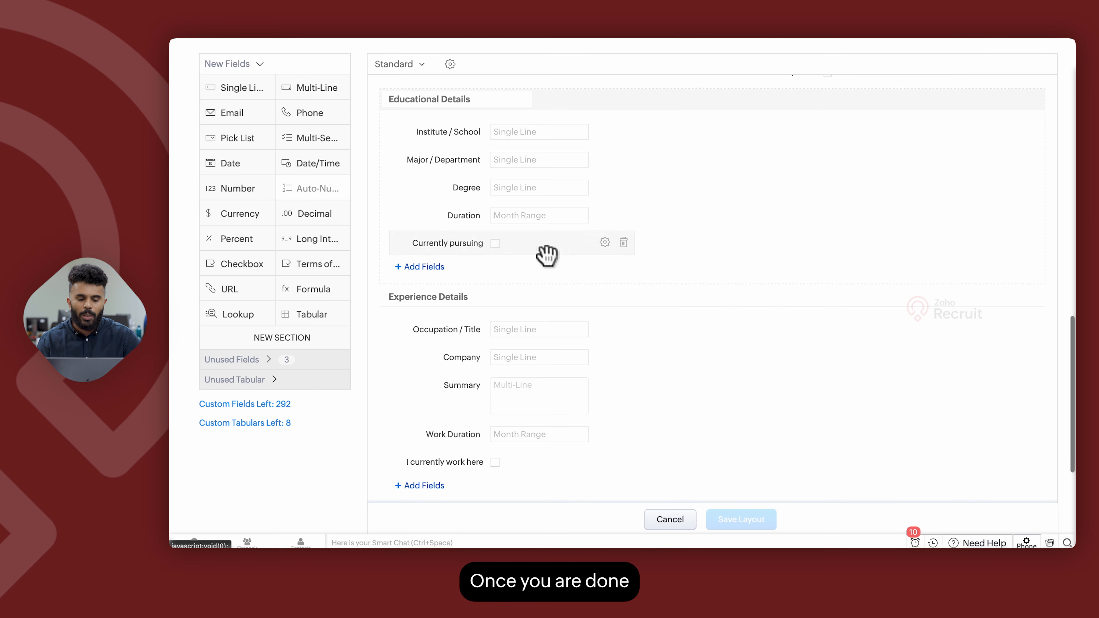
Return to the Job Openings module and open its field listing.
{"action": "scroll", "coordinate": [550, 253], "scroll_direction": "up", "scroll_amount": 10}
{"action": "left_click", "coordinate": [289, 96]}
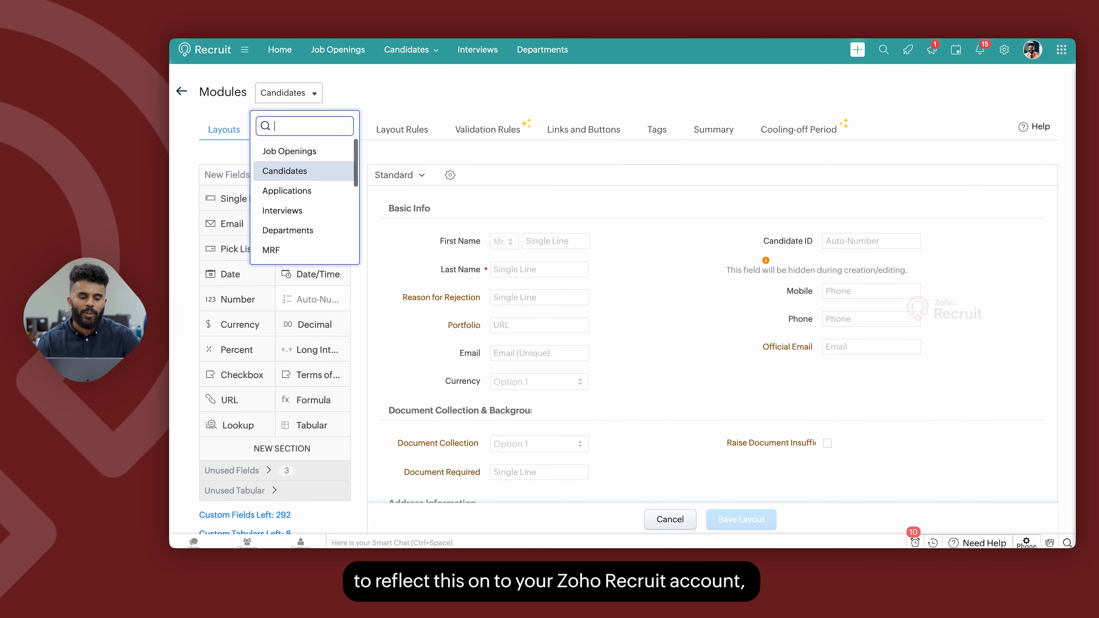
{"action": "left_click", "coordinate": [298, 151]}
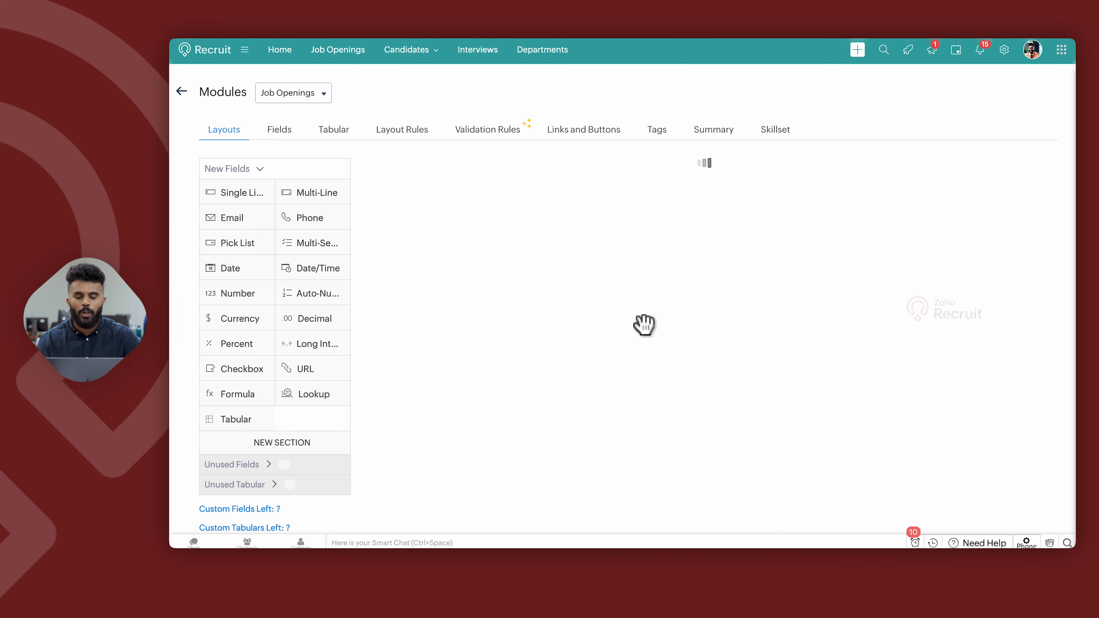
{"action": "scroll", "coordinate": [645, 322], "scroll_direction": "down", "scroll_amount": 10}
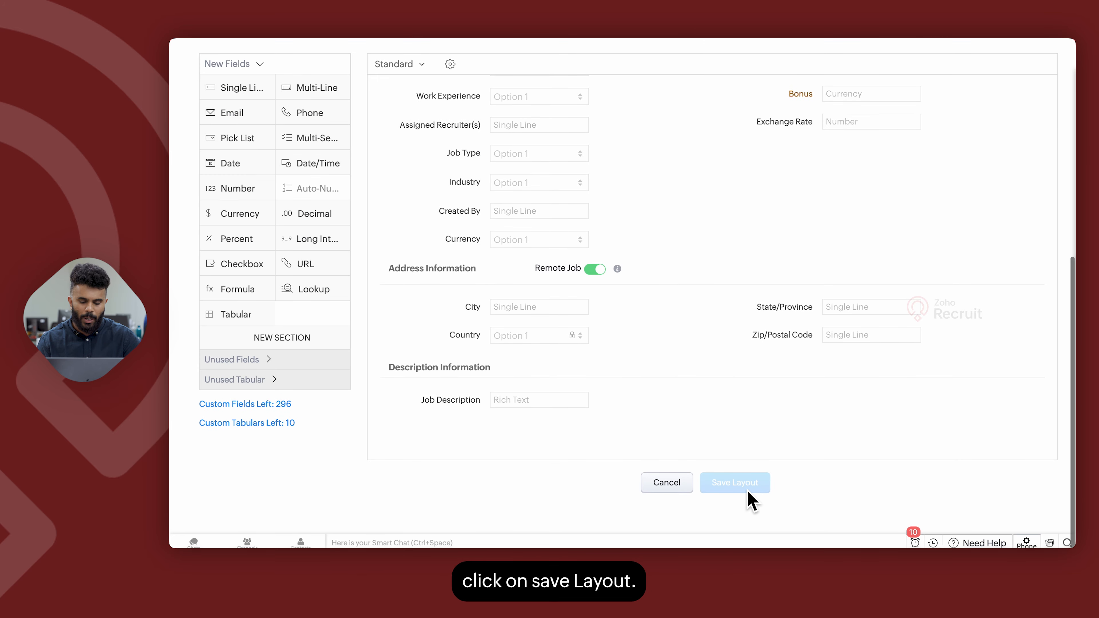
{"action": "scroll", "coordinate": [693, 379], "scroll_direction": "up", "scroll_amount": 10}
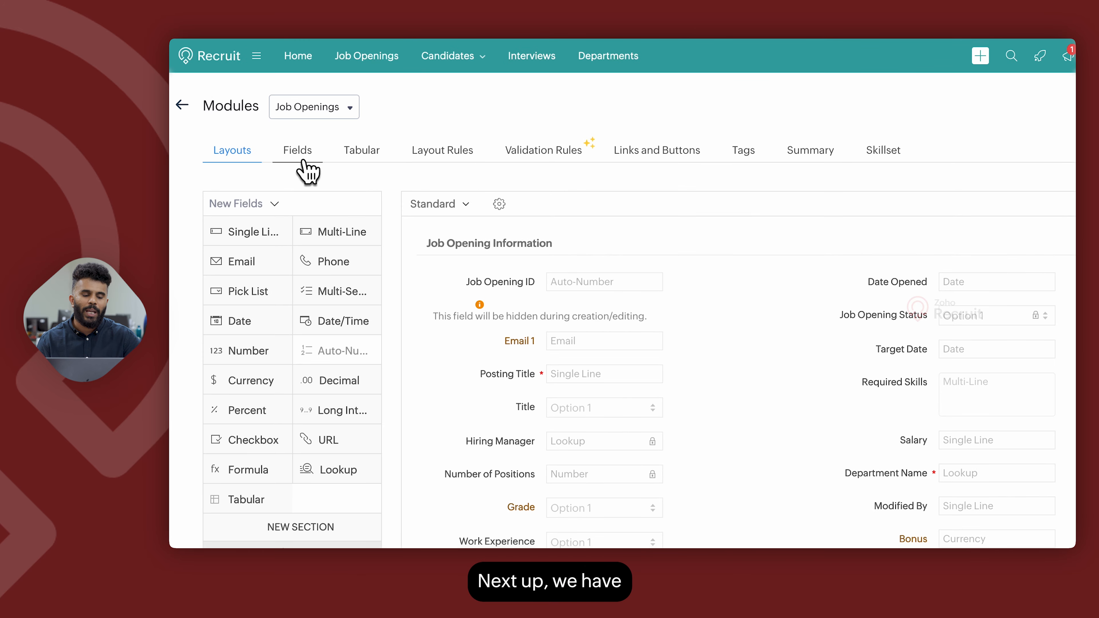
{"action": "left_click", "coordinate": [301, 155]}
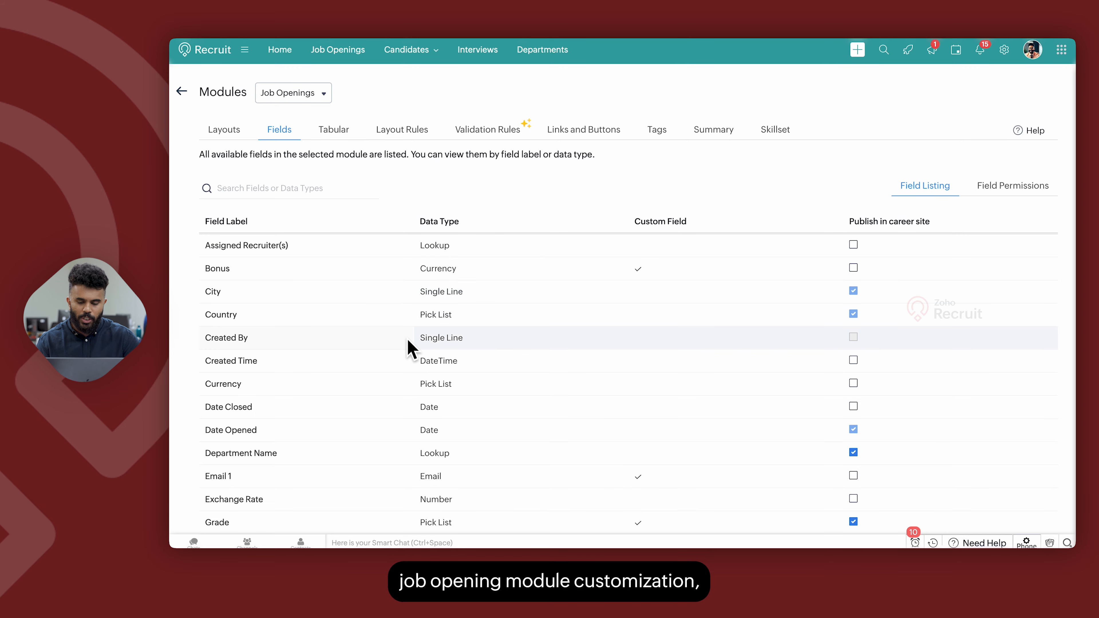
{"action": "scroll", "coordinate": [638, 405], "scroll_direction": "down", "scroll_amount": 8}
{"action": "scroll", "coordinate": [750, 353], "scroll_direction": "up", "scroll_amount": 10}
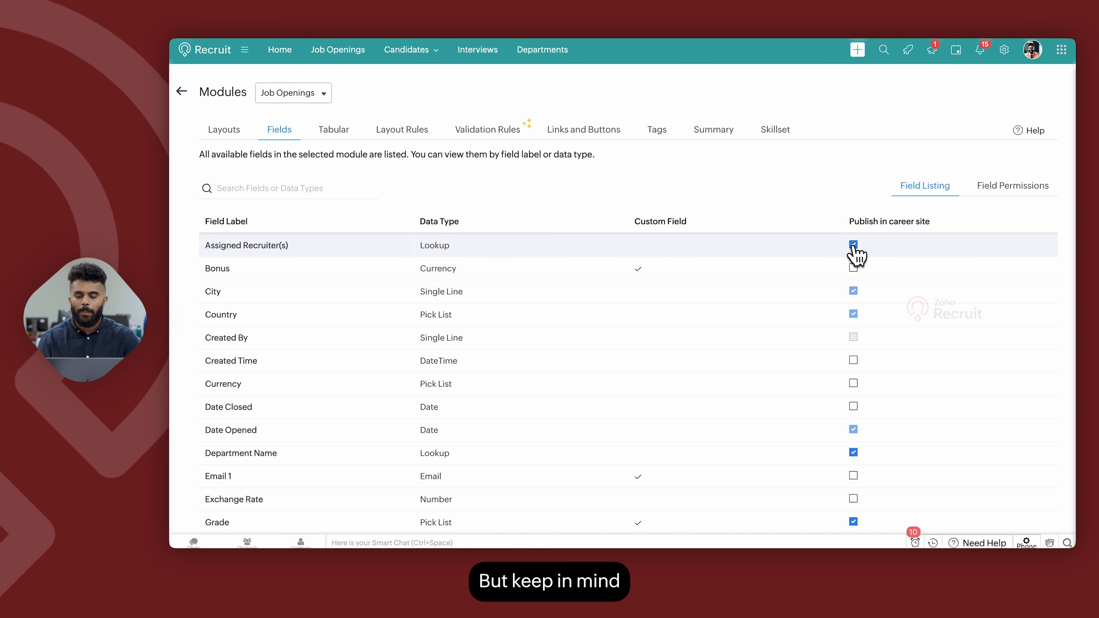
Toggle career-site publishing for the Assigned Recruiter(s) field.
{"action": "left_click", "coordinate": [852, 246]}
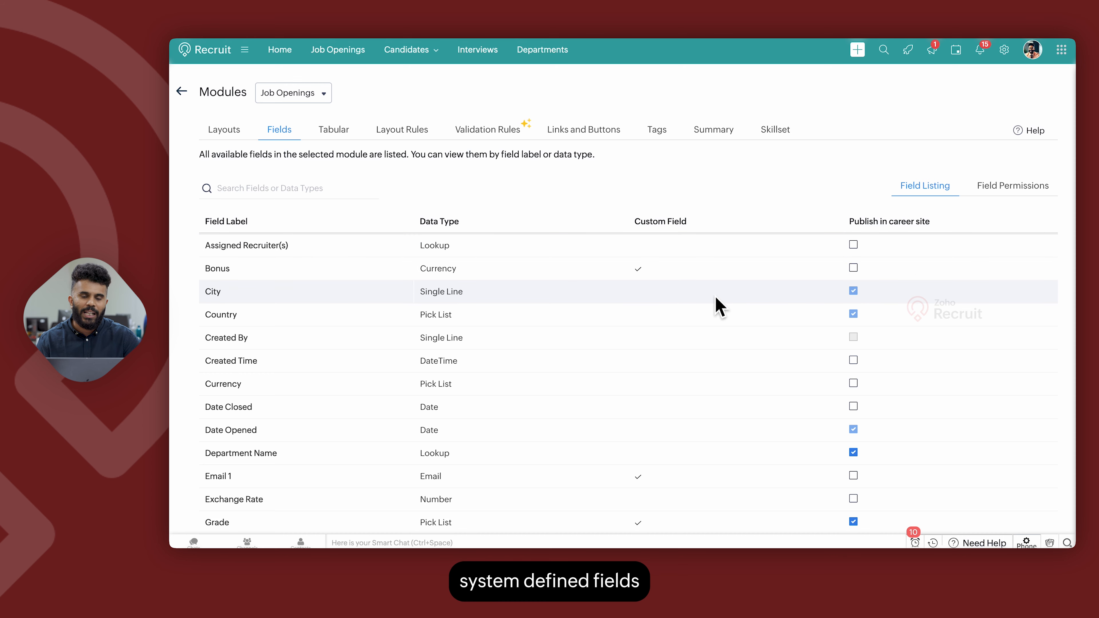
{"action": "scroll", "coordinate": [718, 305], "scroll_direction": "down", "scroll_amount": 1}
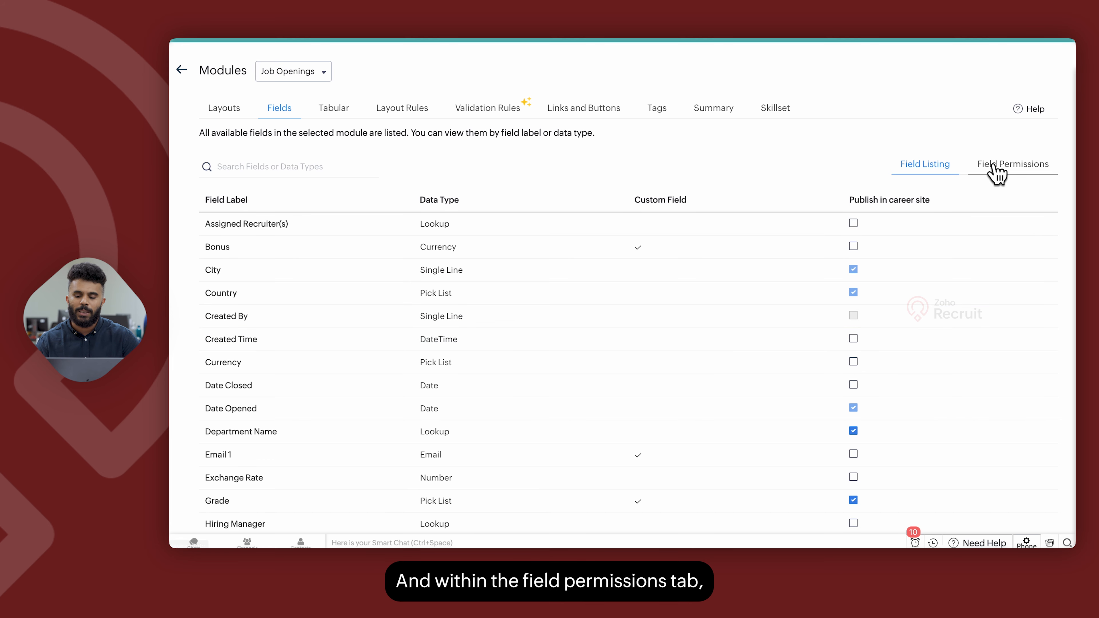
View the Job Openings field permissions for the Standard profile.
{"action": "left_click", "coordinate": [996, 171]}
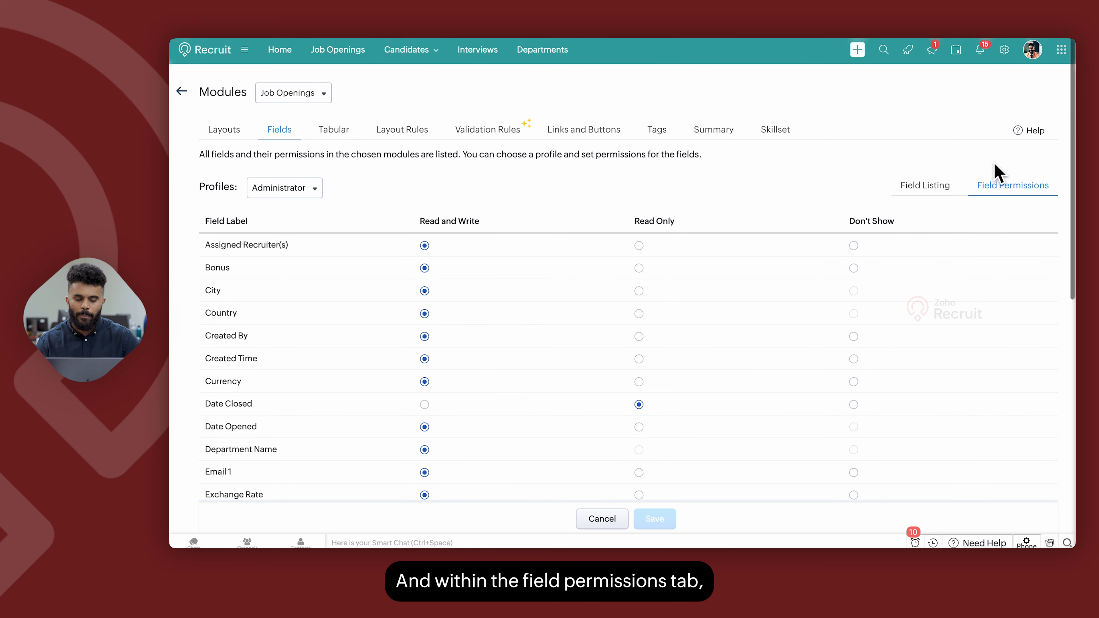
{"action": "left_click", "coordinate": [320, 195]}
{"action": "left_click", "coordinate": [303, 245]}
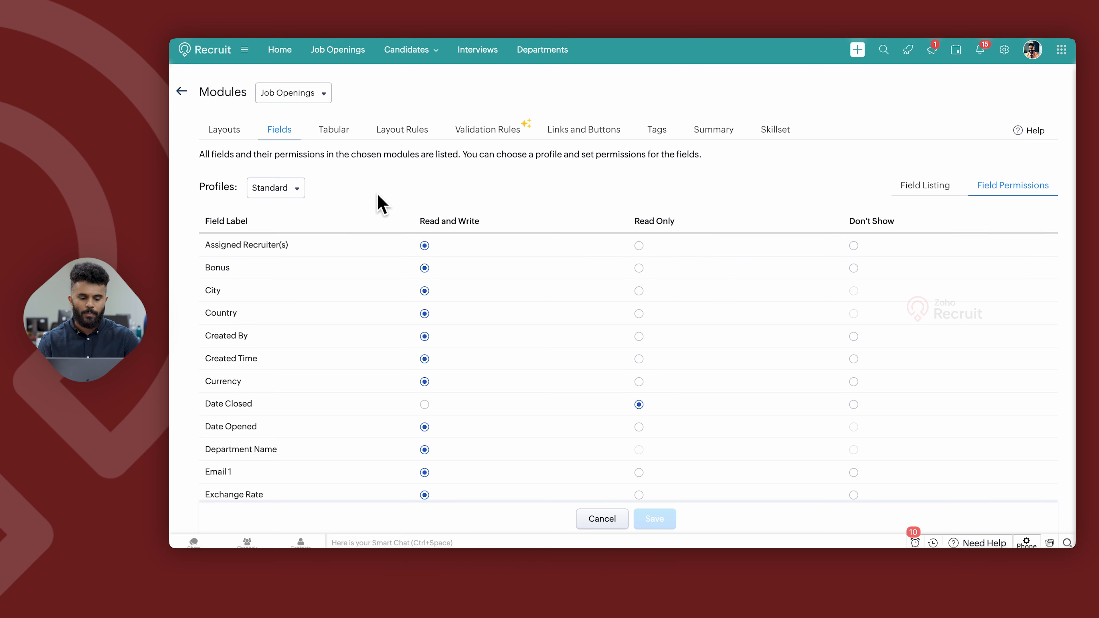
Review the Candidates module's tabular sections and their permissions by profile.
{"action": "left_click", "coordinate": [344, 130]}
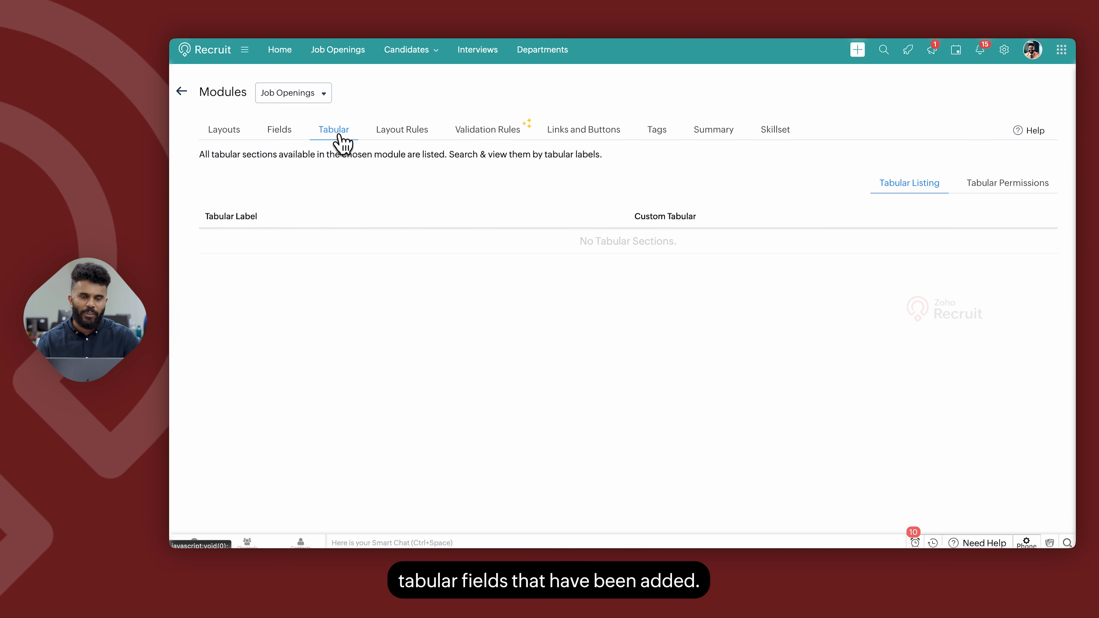
{"action": "left_click", "coordinate": [305, 95]}
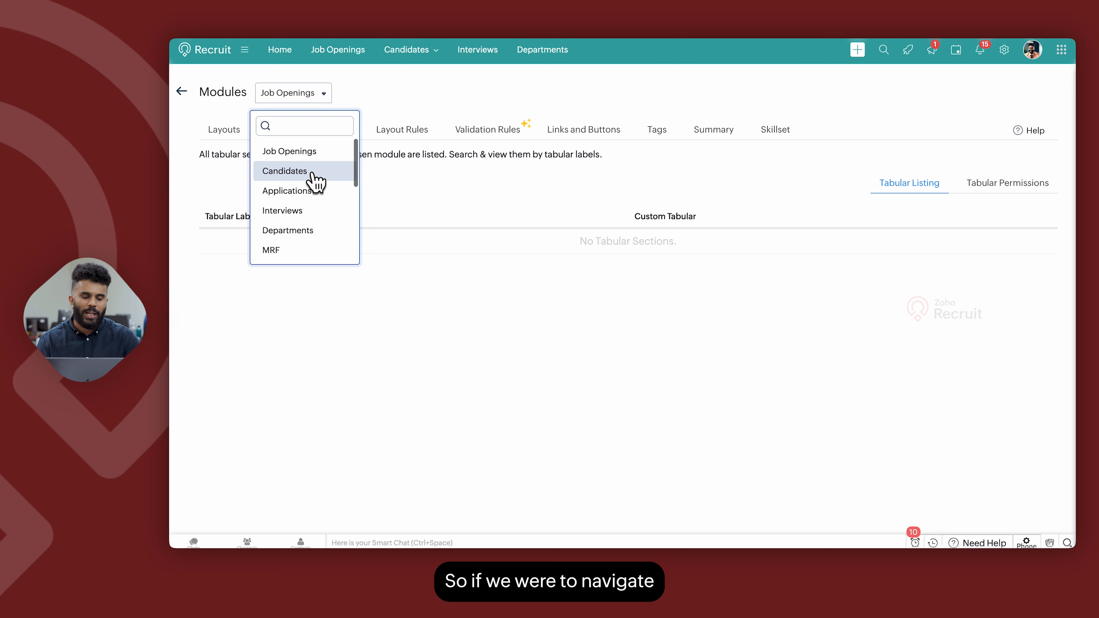
{"action": "left_click", "coordinate": [314, 170]}
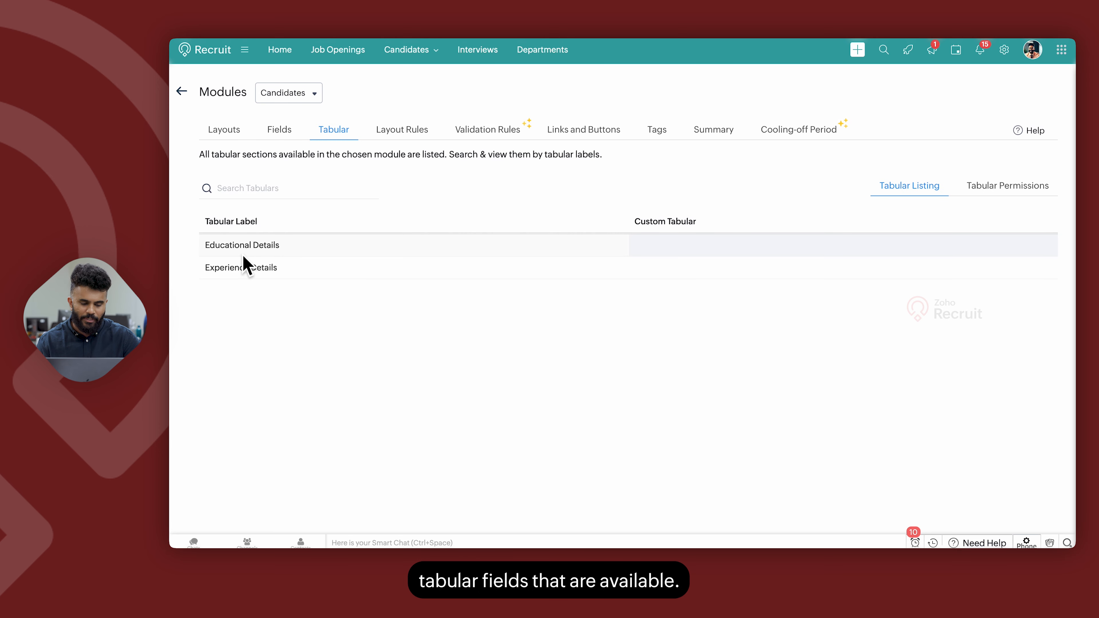
{"action": "left_click", "coordinate": [1002, 193]}
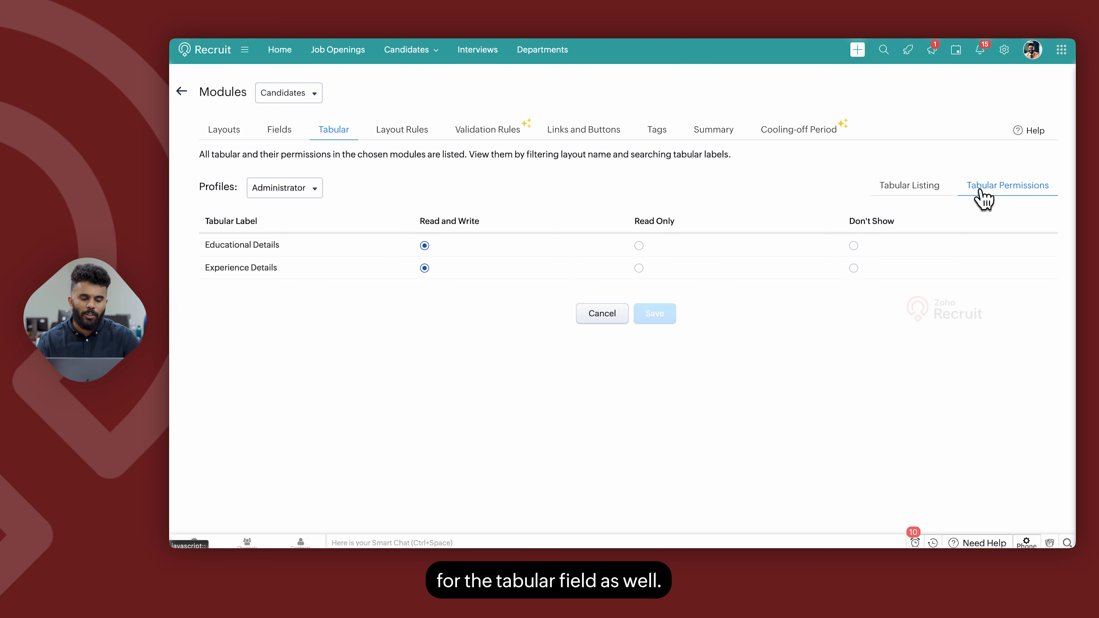
{"action": "left_click", "coordinate": [298, 193]}
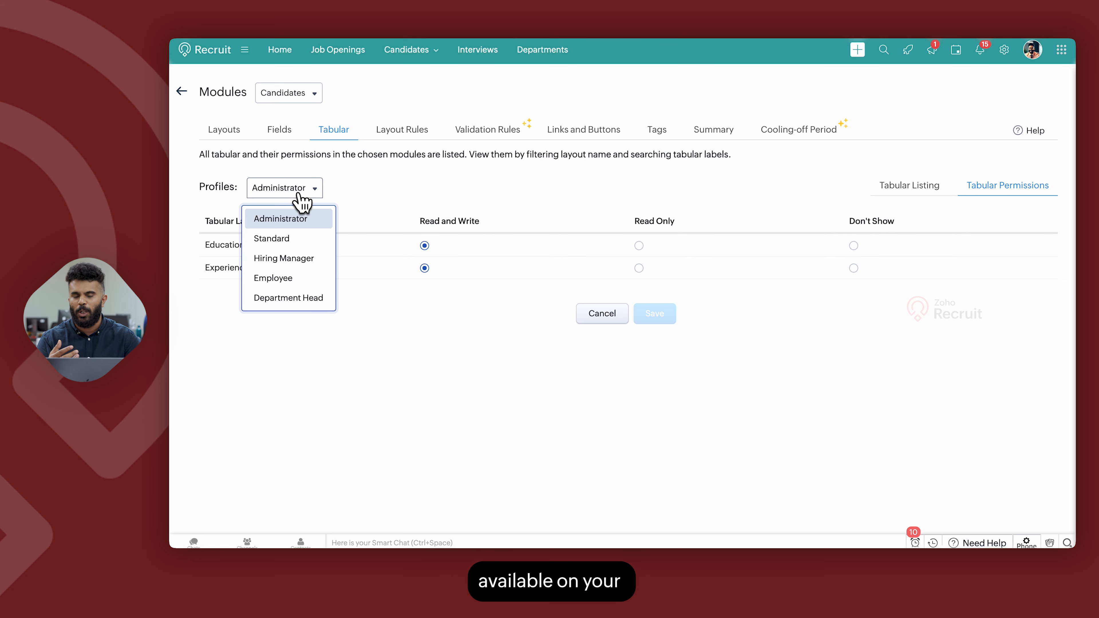
Switch to the Job Openings module and start a new layout rule named Sample with Country as its primary field.
{"action": "left_click", "coordinate": [300, 98]}
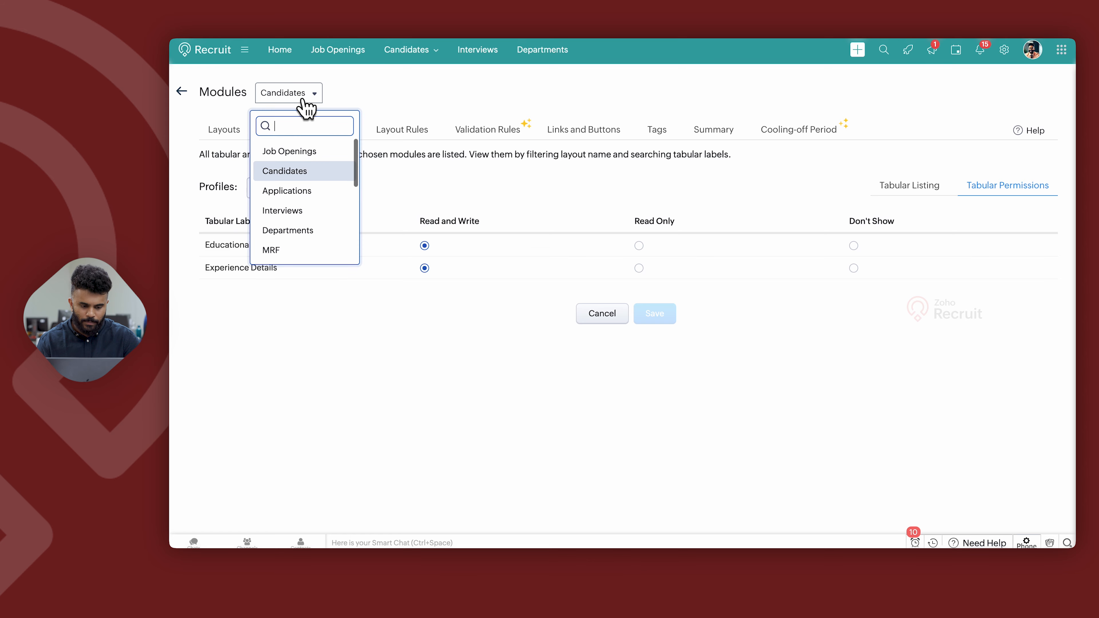
{"action": "left_click", "coordinate": [306, 152]}
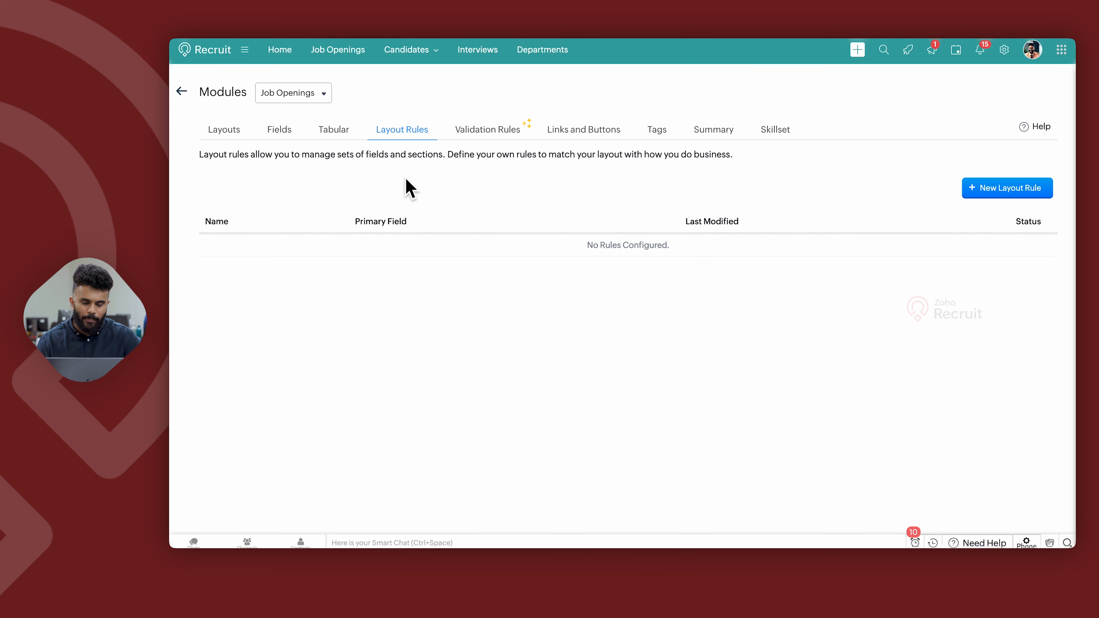
{"action": "left_click", "coordinate": [1003, 195]}
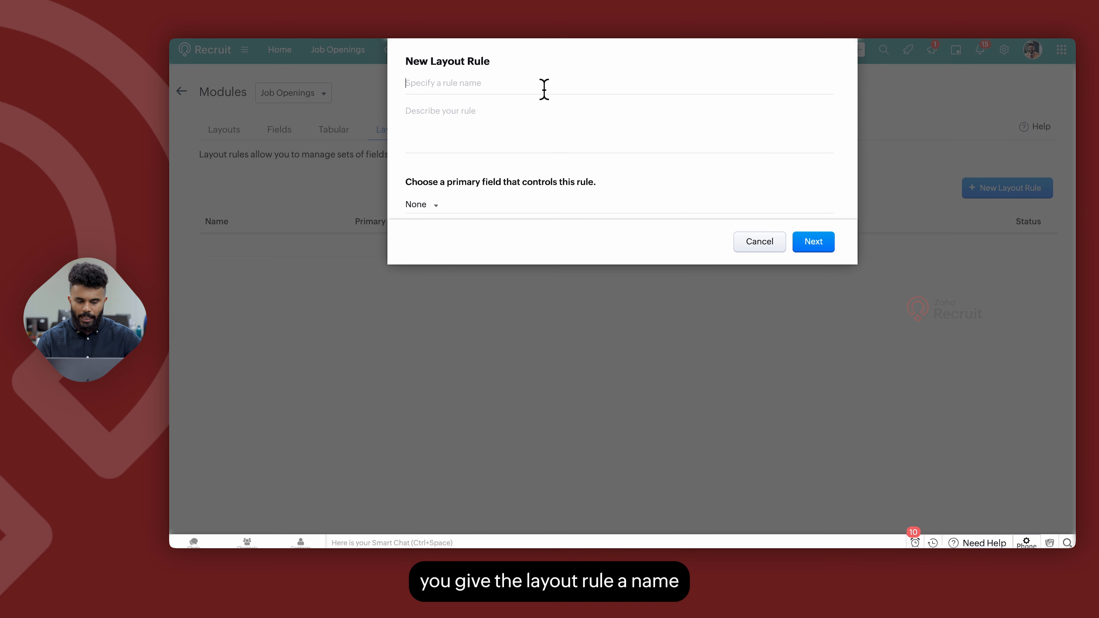
{"action": "type", "text": "Sample"}
{"action": "left_click", "coordinate": [435, 207]}
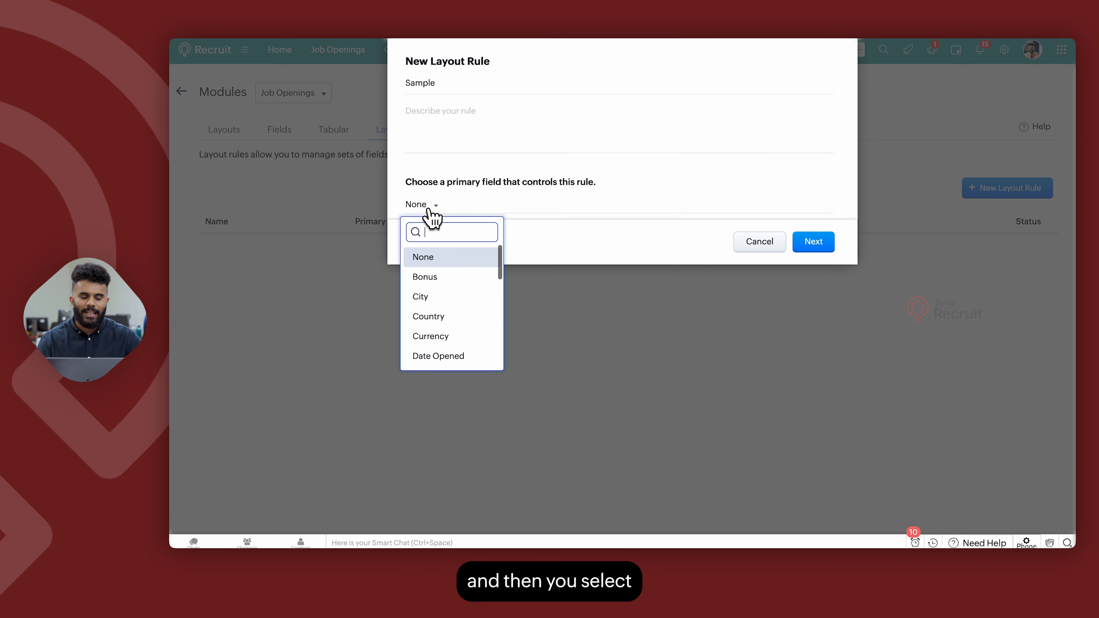
{"action": "left_click", "coordinate": [438, 320]}
Set the rule's condition to Country is India and continue to the rule builder.
{"action": "left_click", "coordinate": [519, 269]}
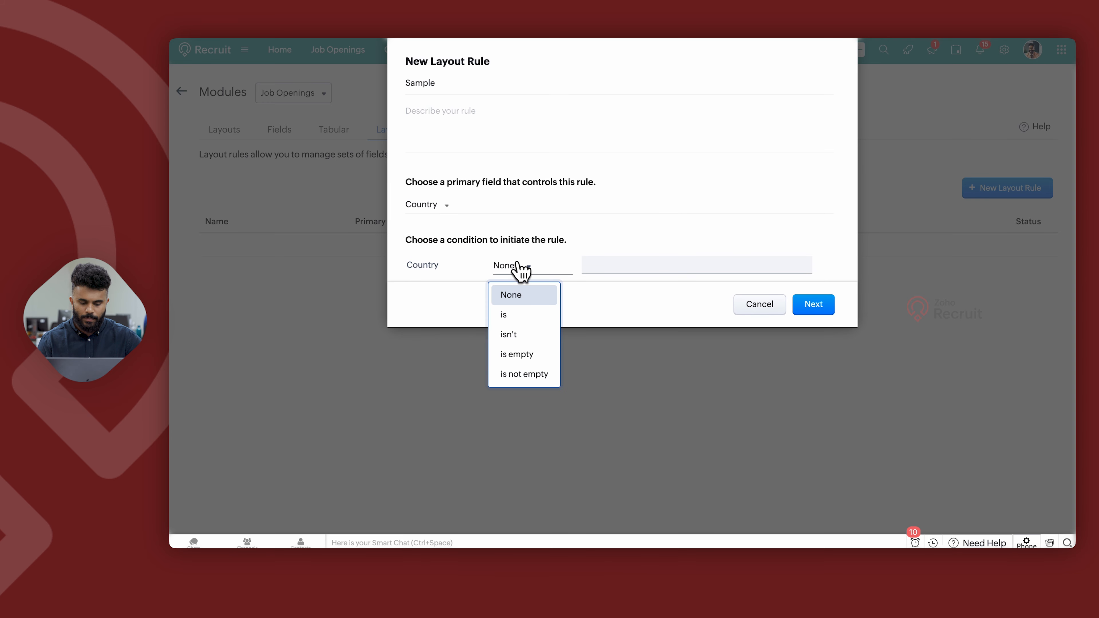
{"action": "left_click", "coordinate": [522, 319]}
{"action": "left_click", "coordinate": [606, 270]}
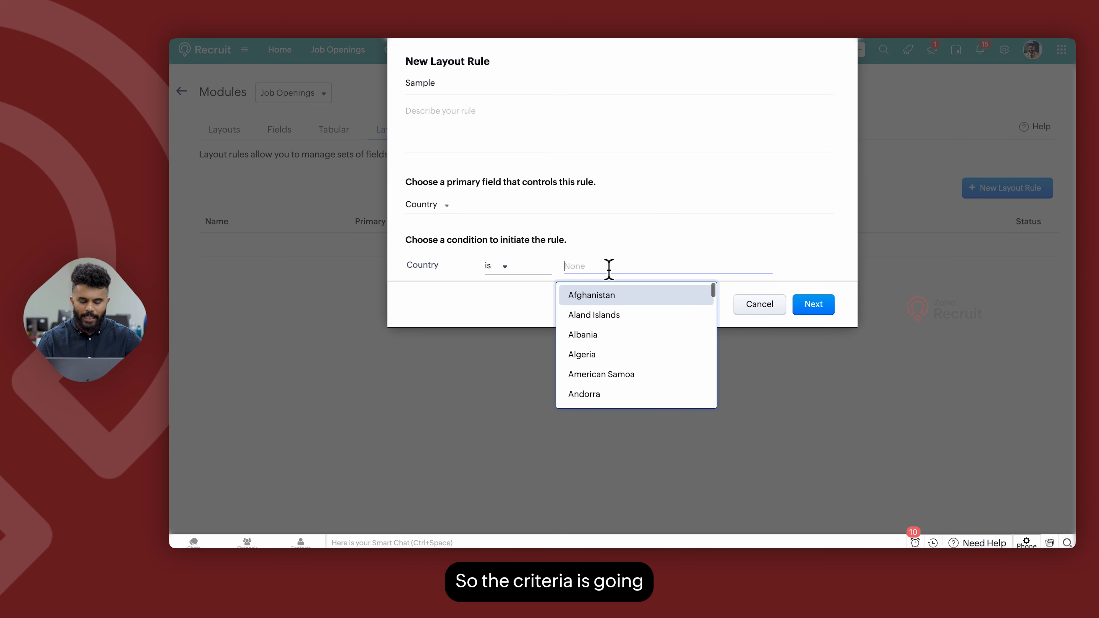
{"action": "type", "text": "India"}
{"action": "left_click", "coordinate": [591, 319]}
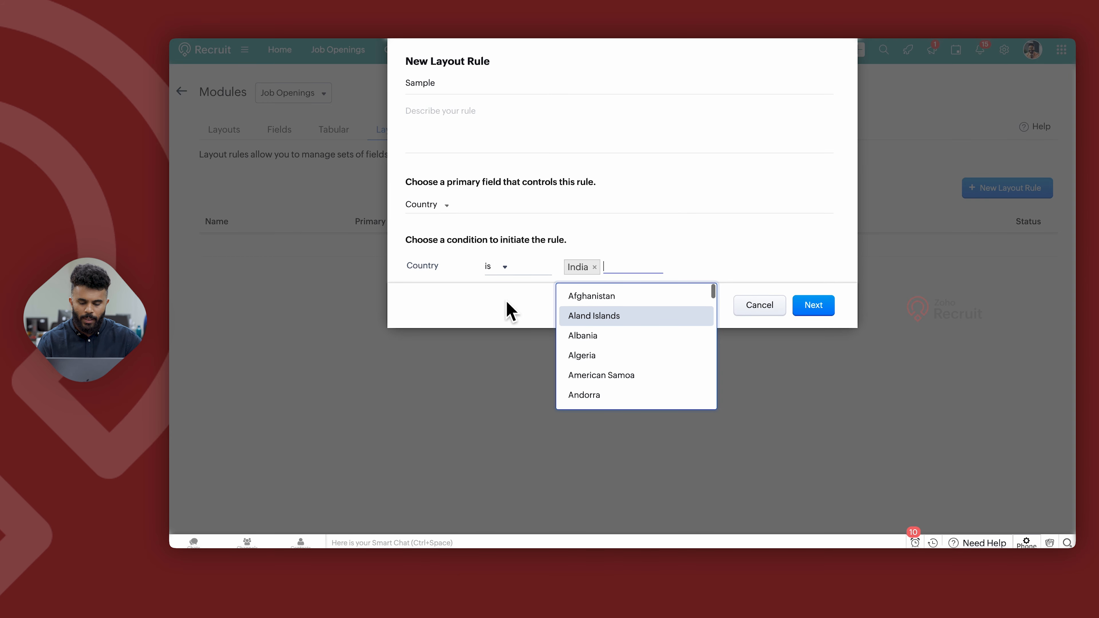
{"action": "left_click", "coordinate": [510, 309]}
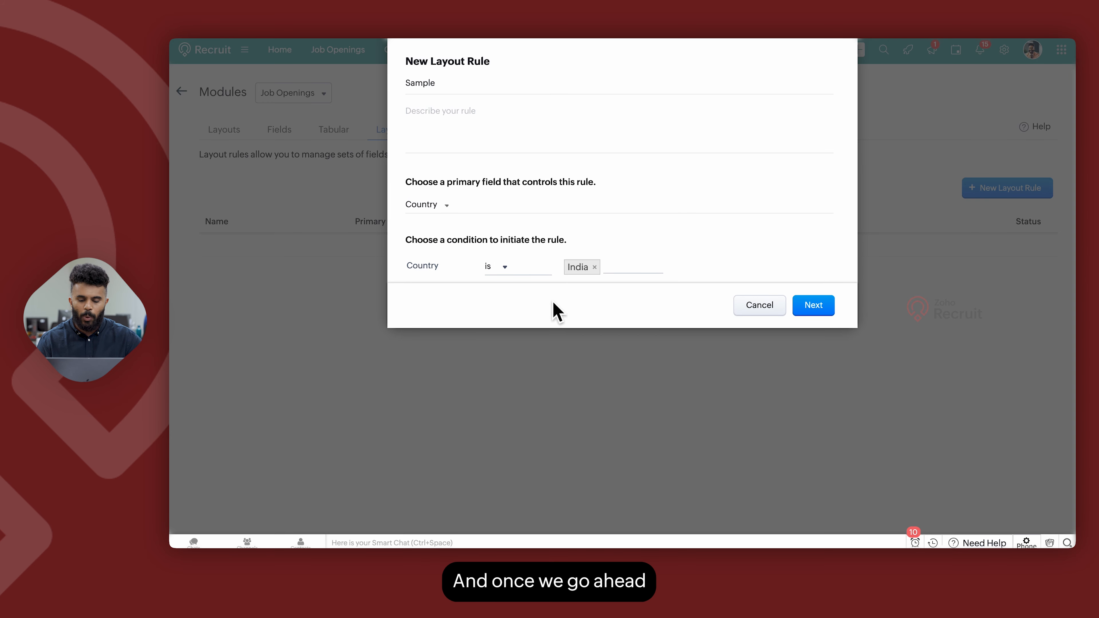
{"action": "left_click", "coordinate": [813, 306]}
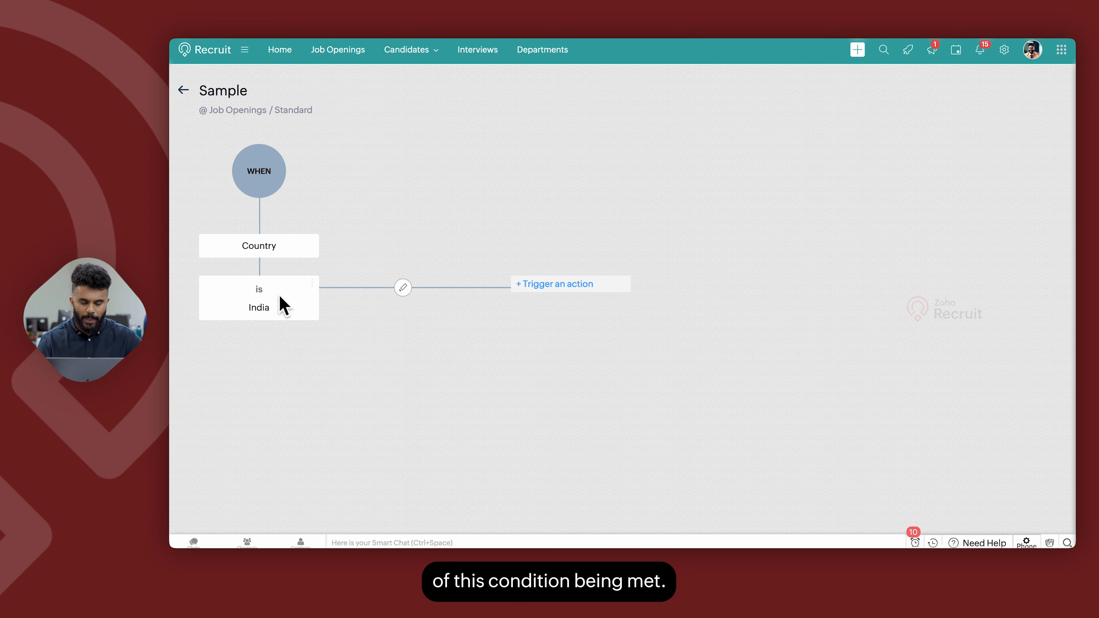
Inspect the rule's condition editor and action trigger, then return to the layout rules list.
{"action": "left_click", "coordinate": [403, 288]}
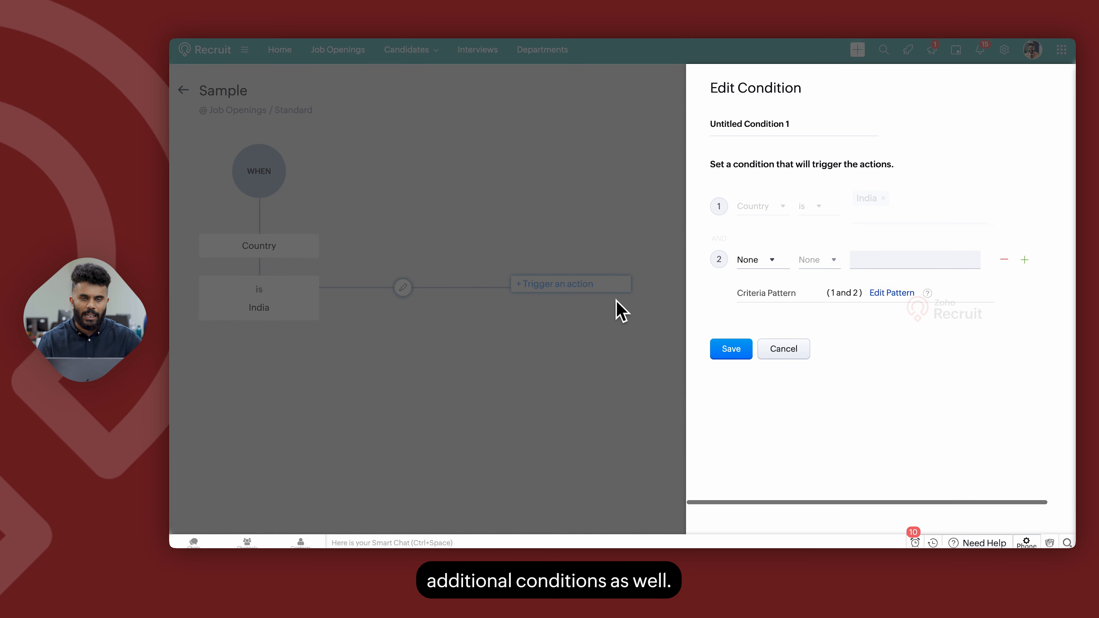
{"action": "left_click", "coordinate": [784, 348]}
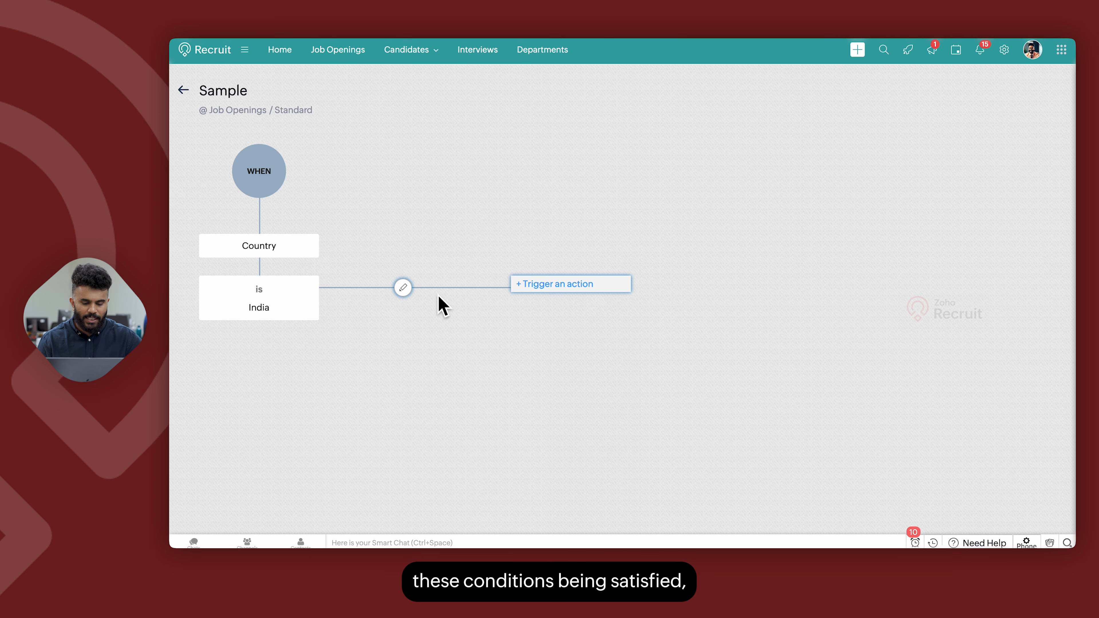
{"action": "left_click", "coordinate": [539, 287]}
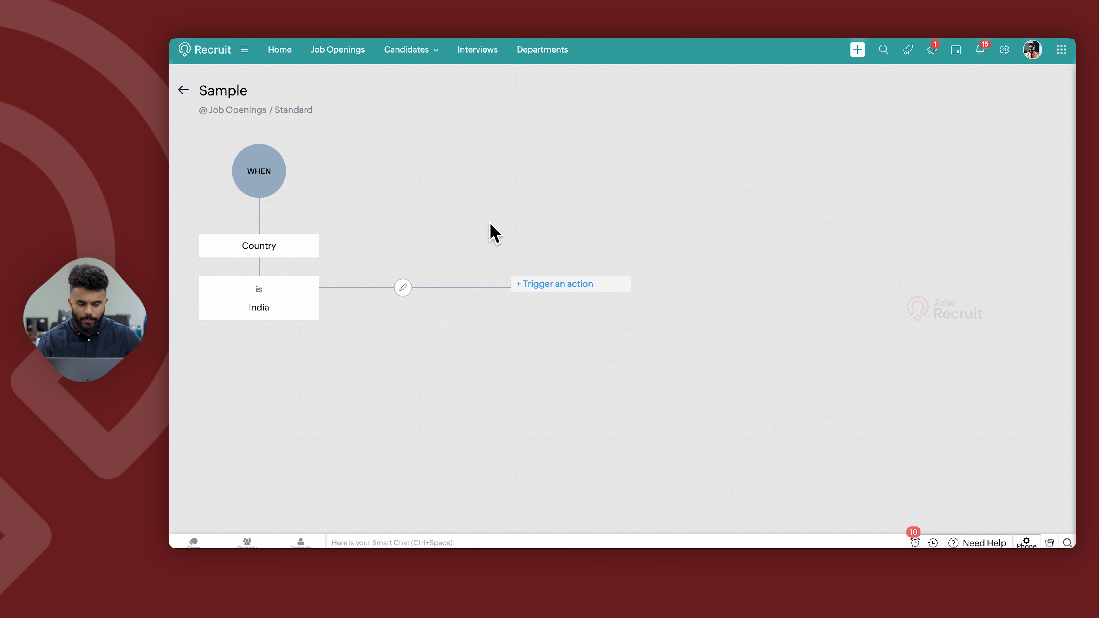
{"action": "left_click", "coordinate": [182, 91]}
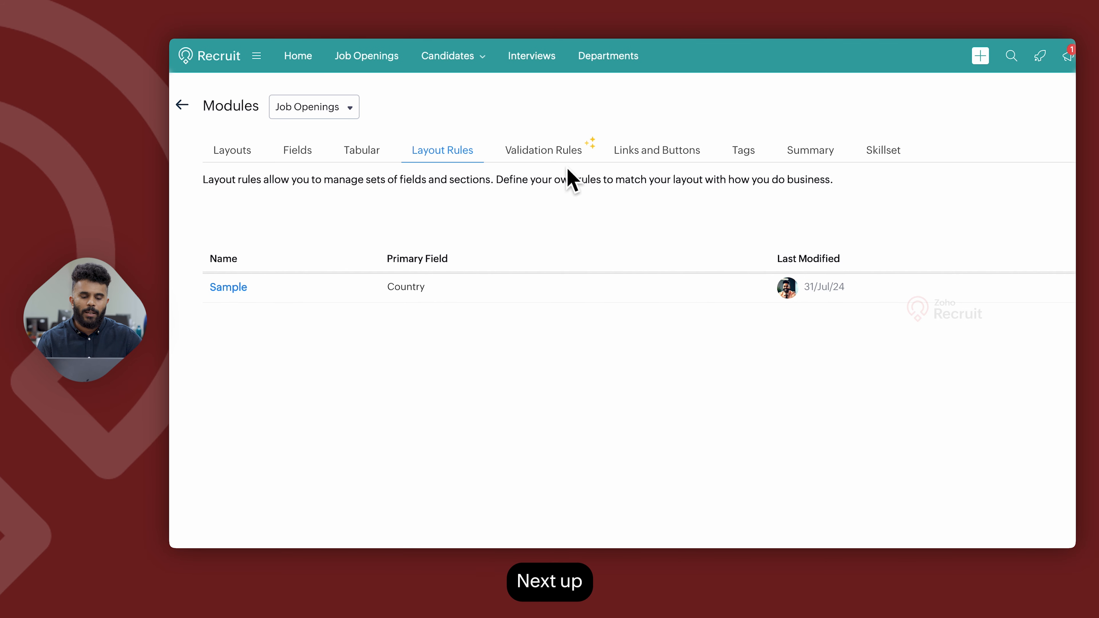
Start a new validation rule on the Date Opened field, validating using criteria.
{"action": "left_click", "coordinate": [560, 161]}
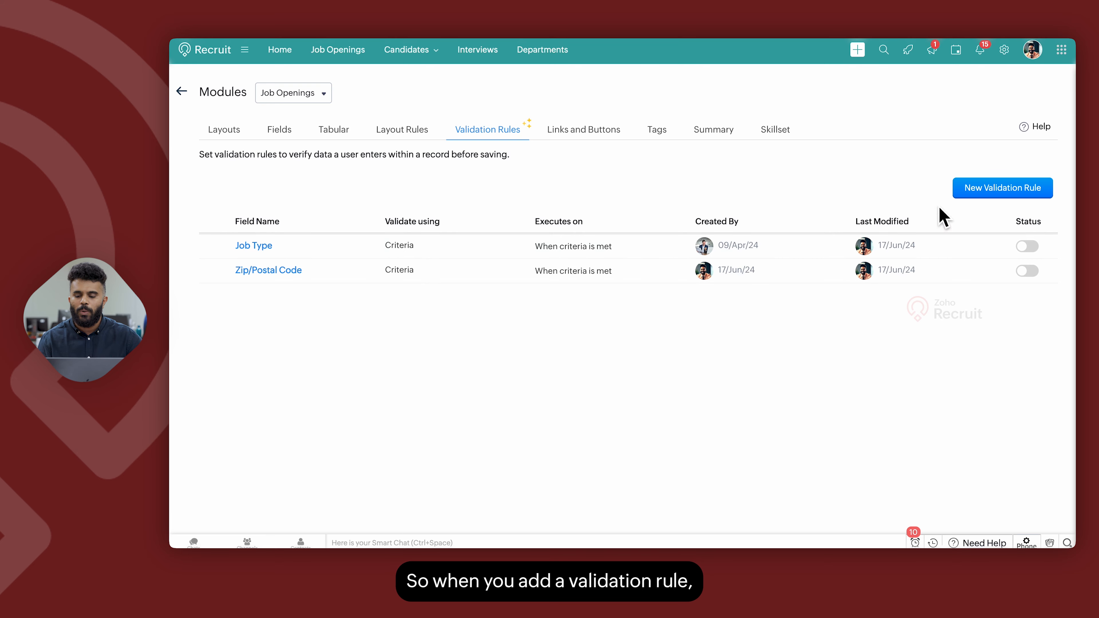
{"action": "left_click", "coordinate": [968, 195]}
{"action": "left_click", "coordinate": [623, 86]}
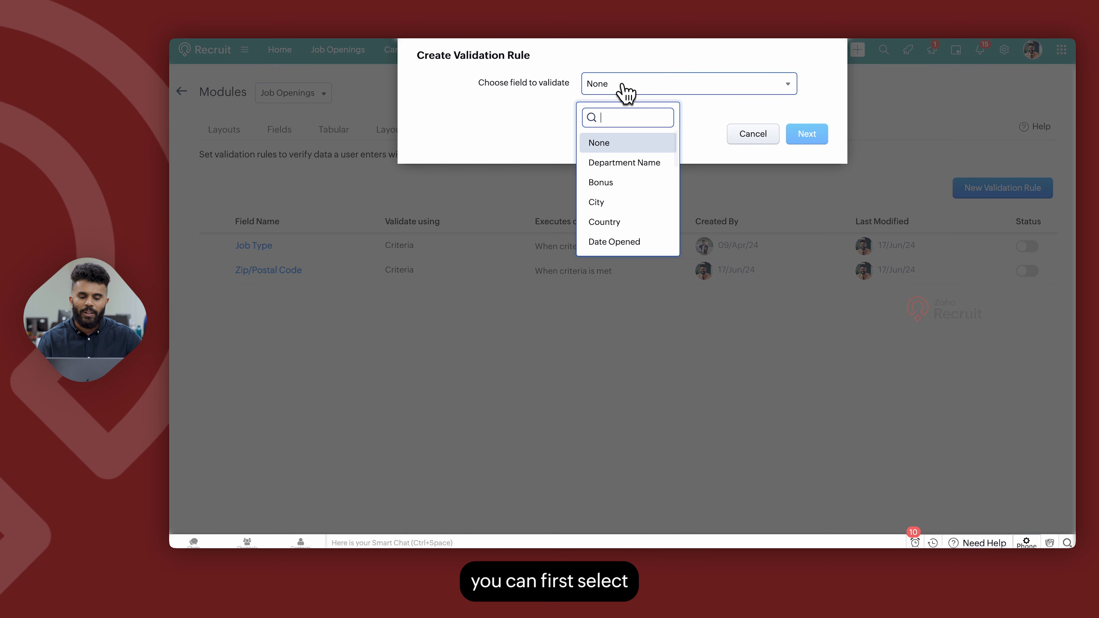
{"action": "scroll", "coordinate": [627, 212], "scroll_direction": "down", "scroll_amount": 2}
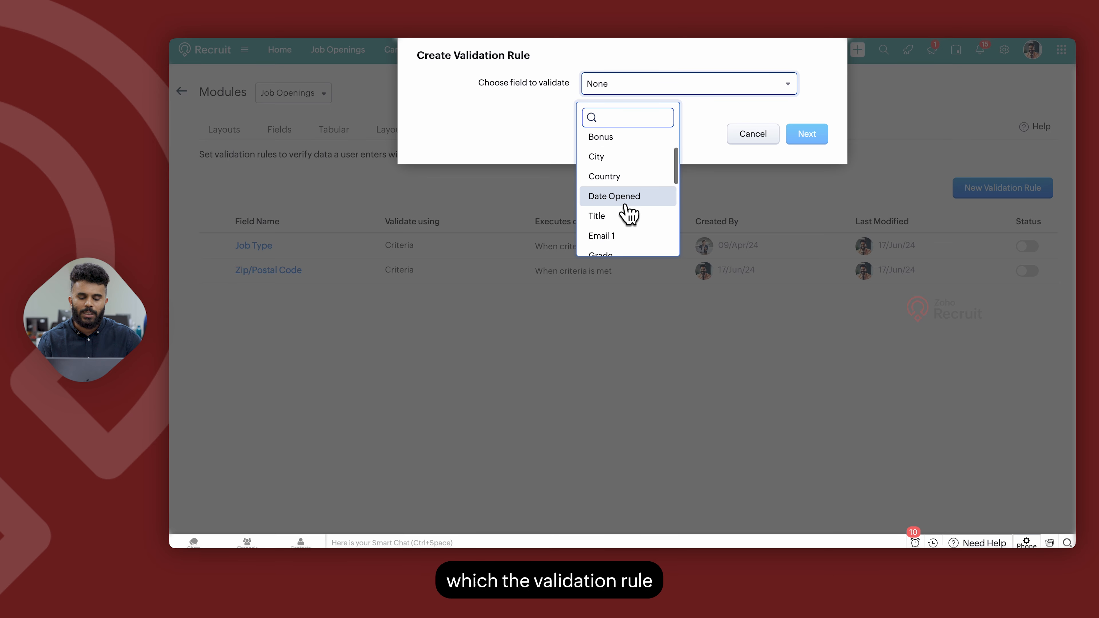
{"action": "left_click", "coordinate": [628, 208]}
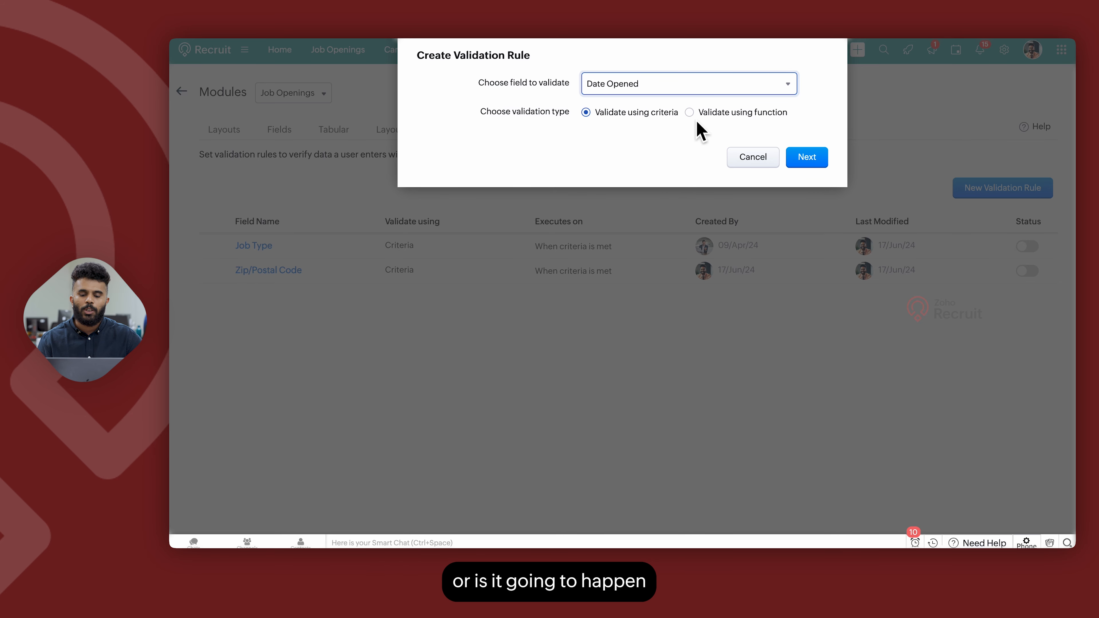
{"action": "left_click", "coordinate": [688, 113]}
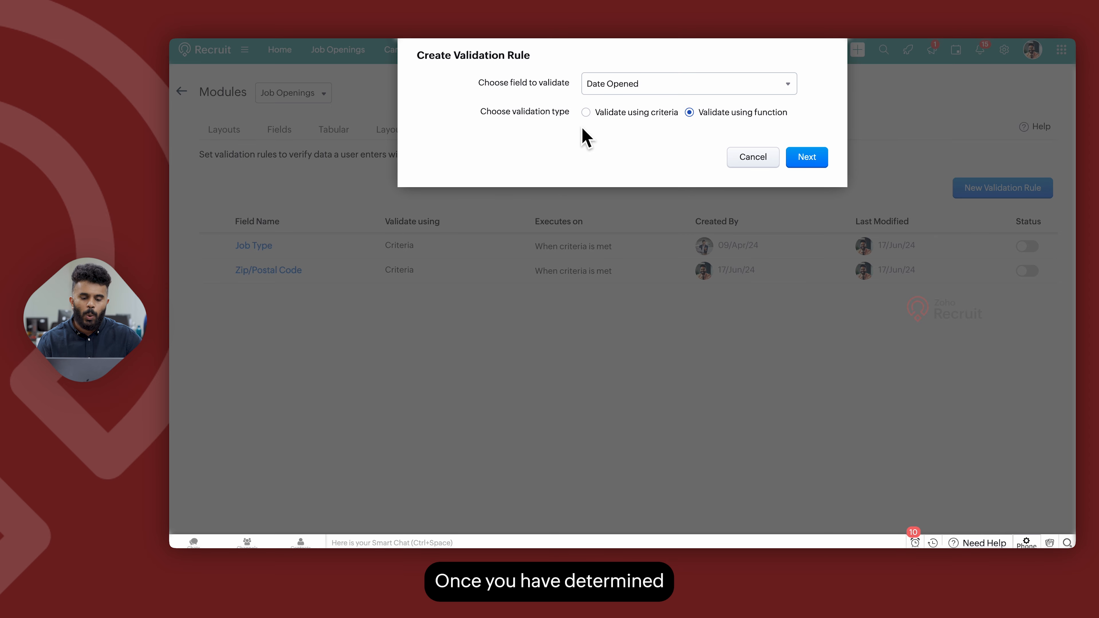
{"action": "left_click", "coordinate": [587, 113]}
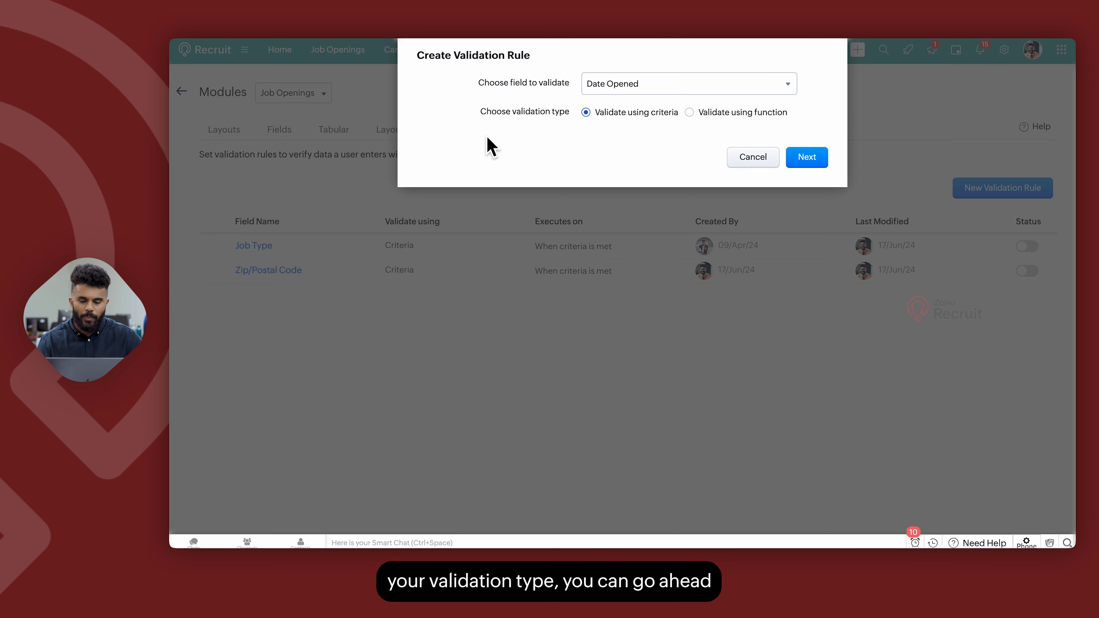
{"action": "left_click", "coordinate": [807, 162]}
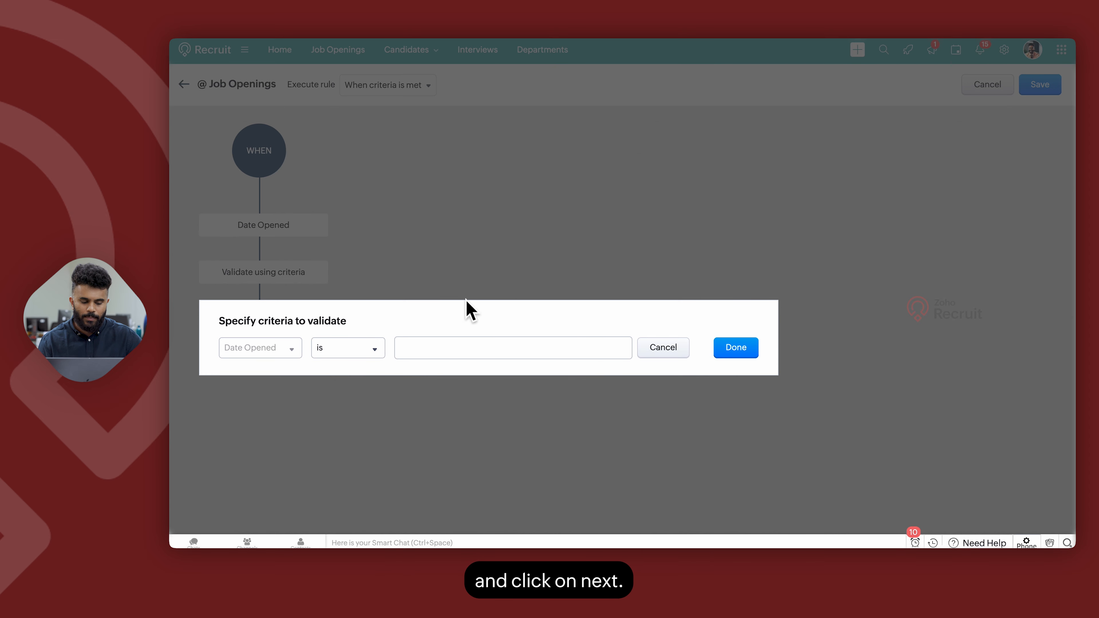
Set the validation criterion to Date Opened is empty and select the alert message field.
{"action": "left_click", "coordinate": [334, 352]}
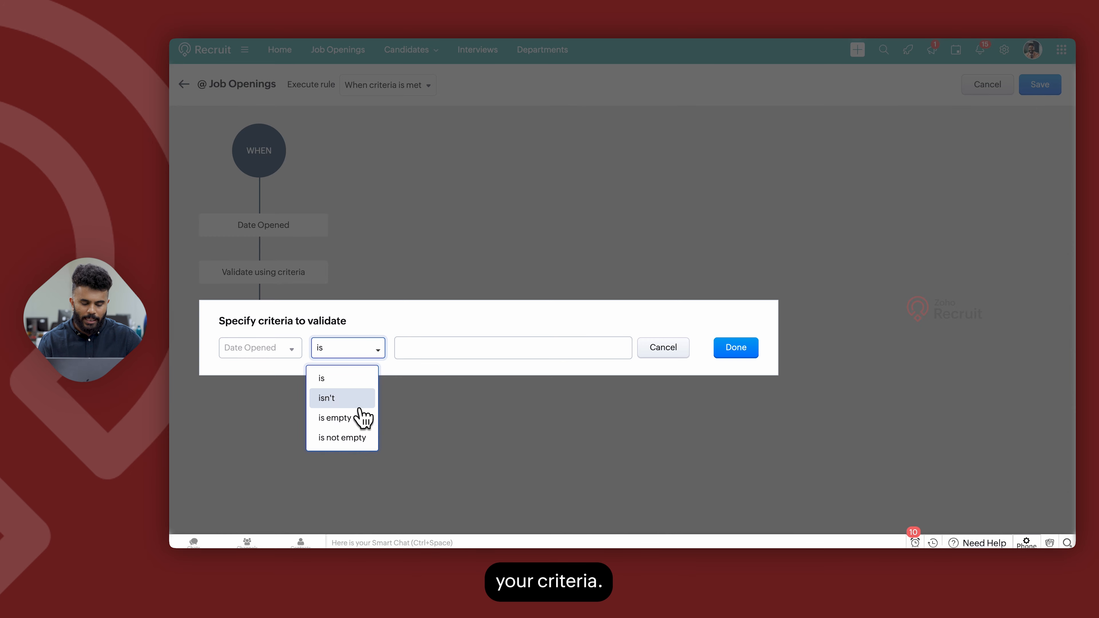
{"action": "left_click", "coordinate": [355, 416]}
{"action": "left_click", "coordinate": [733, 349]}
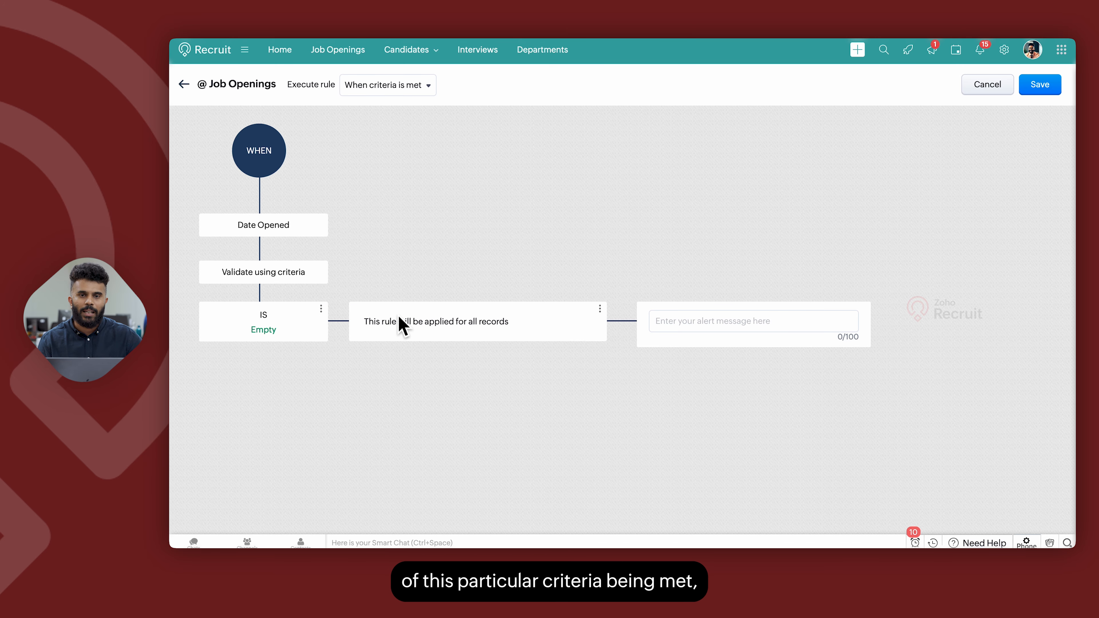
{"action": "left_click", "coordinate": [677, 329]}
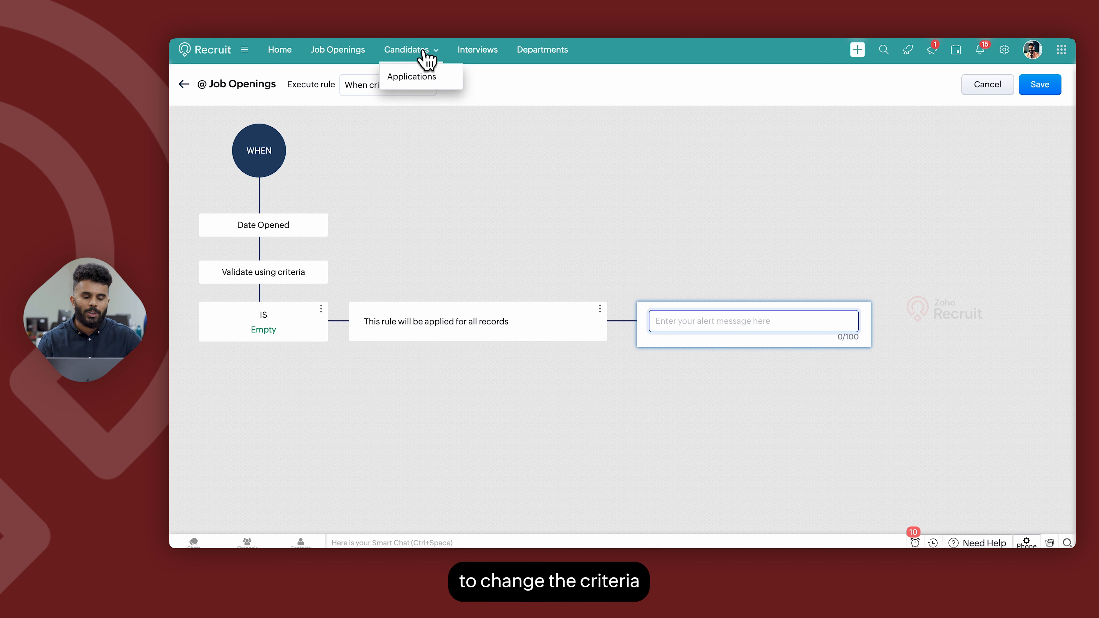
Review the rule execution options, then leave the validation rule without saving.
{"action": "left_click", "coordinate": [363, 84]}
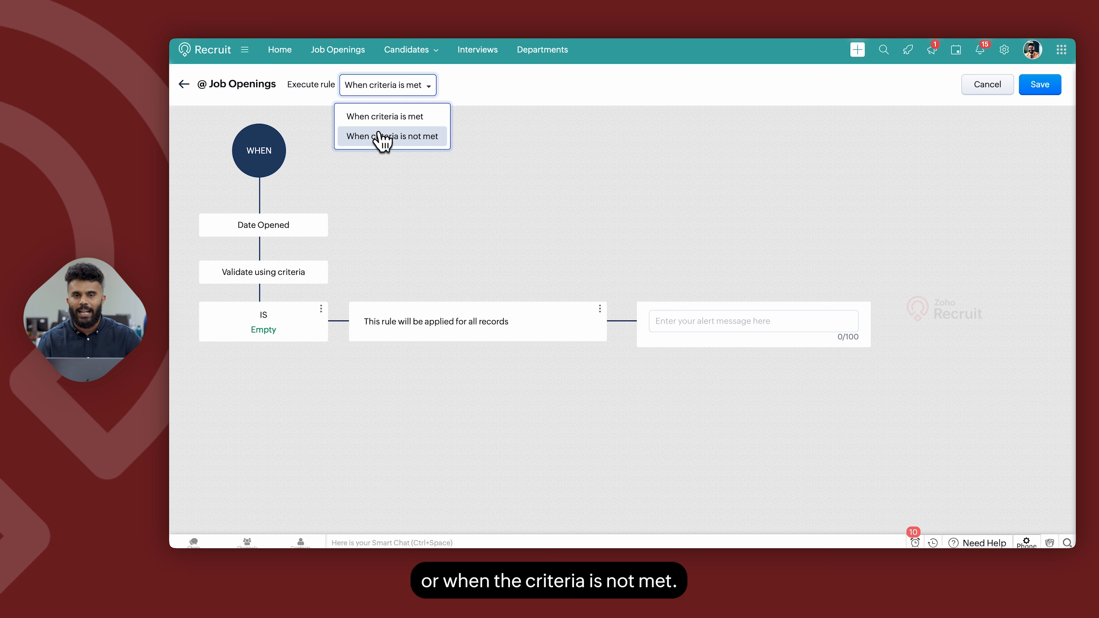
{"action": "left_click", "coordinate": [402, 265]}
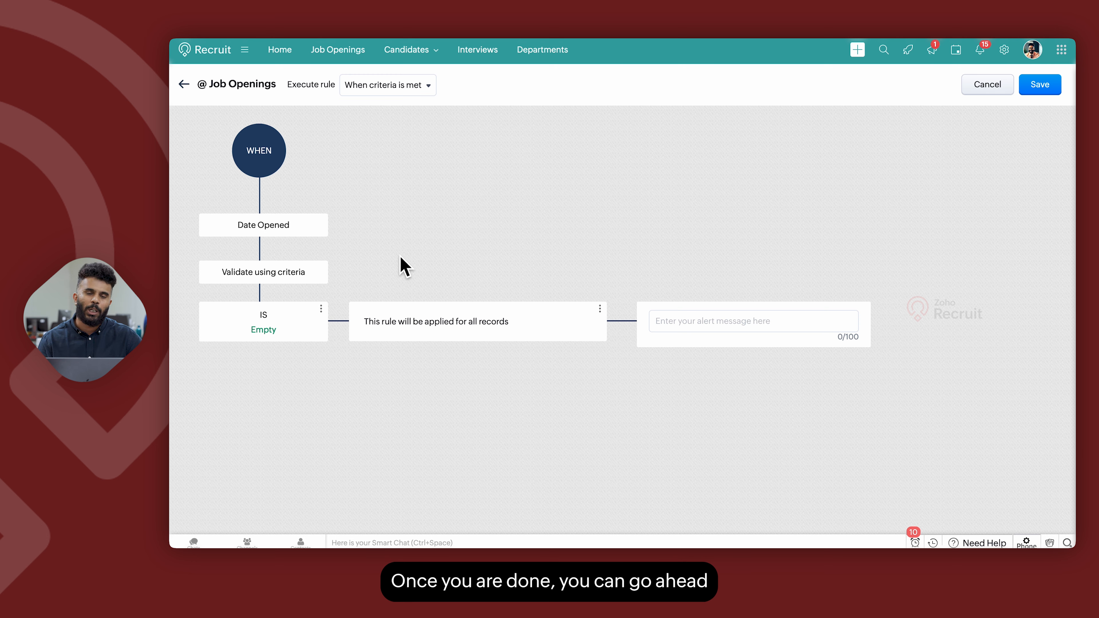
{"action": "left_click", "coordinate": [184, 85]}
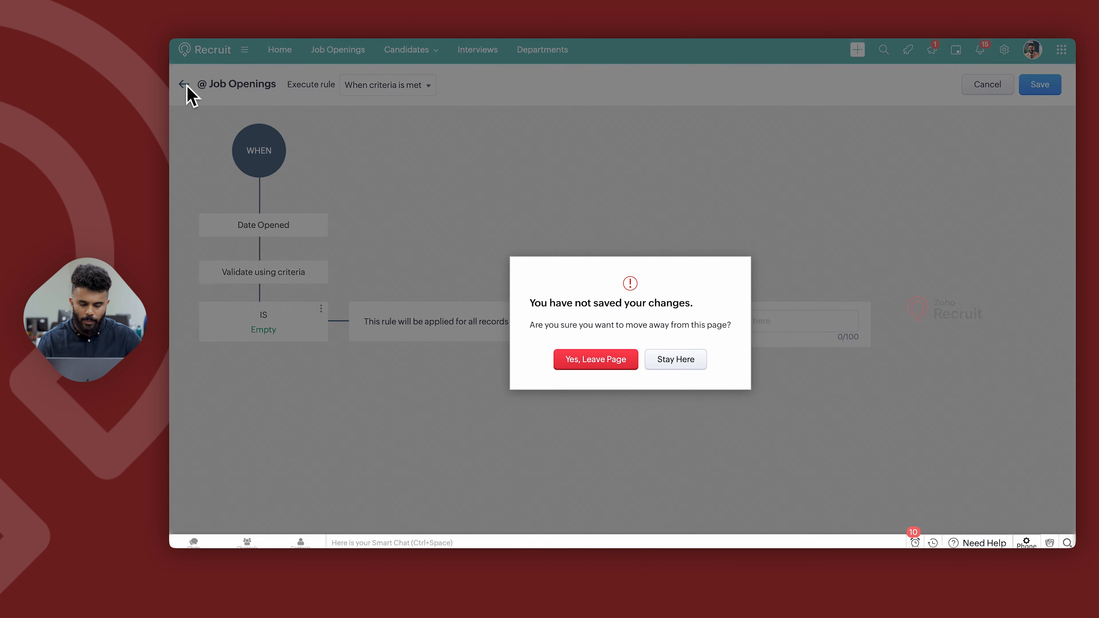
{"action": "left_click", "coordinate": [606, 372]}
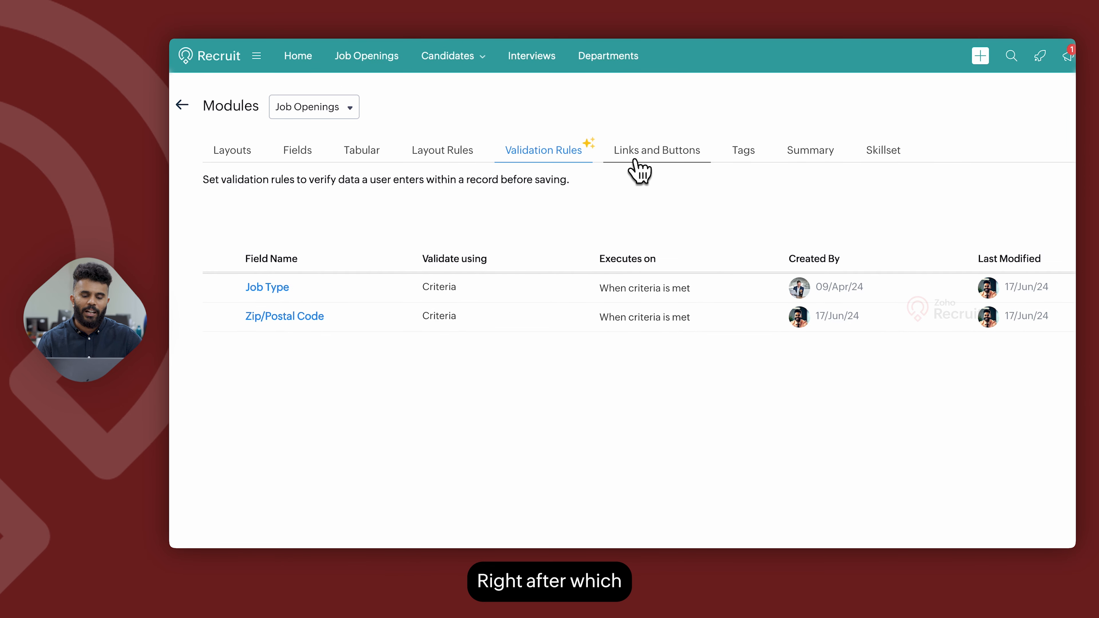
Open the Links and Buttons section, start a new custom link and view the merge field options.
{"action": "left_click", "coordinate": [634, 159]}
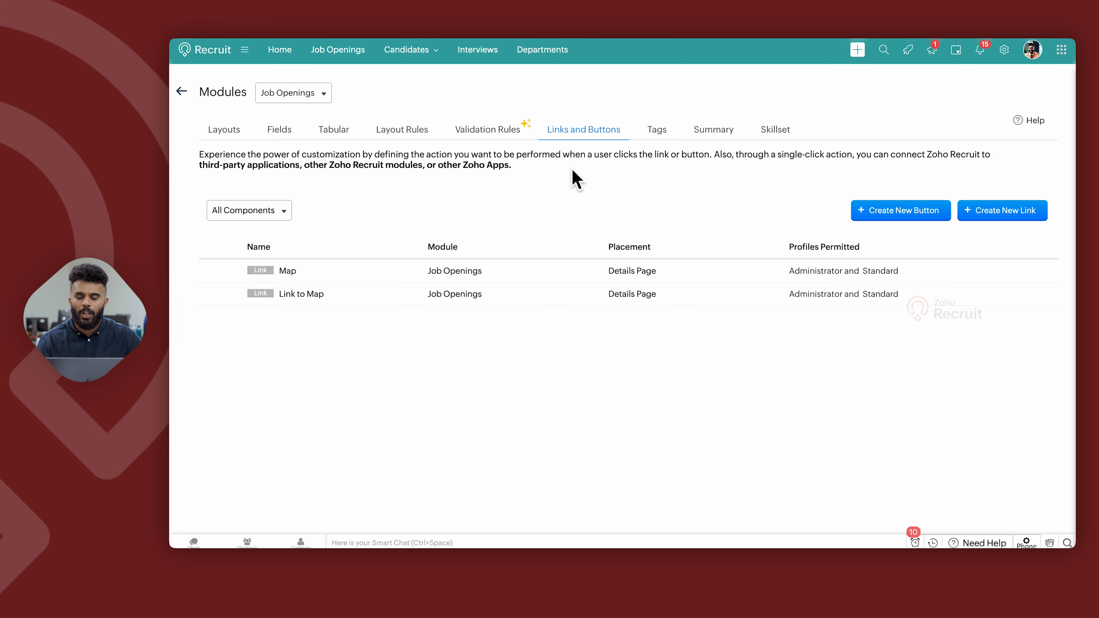
{"action": "left_click", "coordinate": [987, 215]}
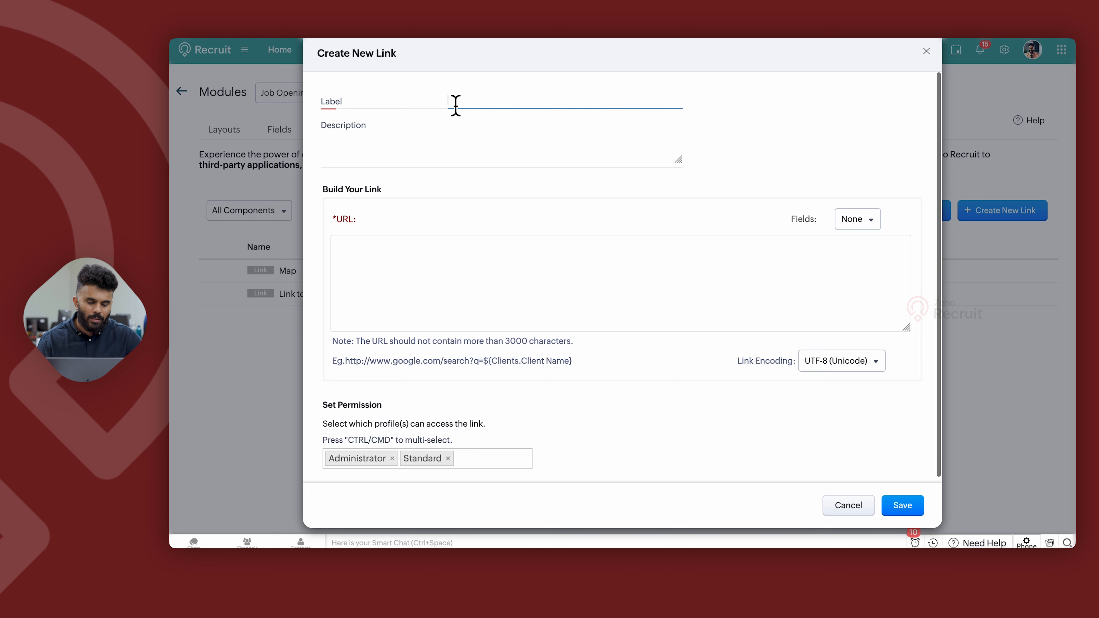
{"action": "left_click", "coordinate": [378, 263]}
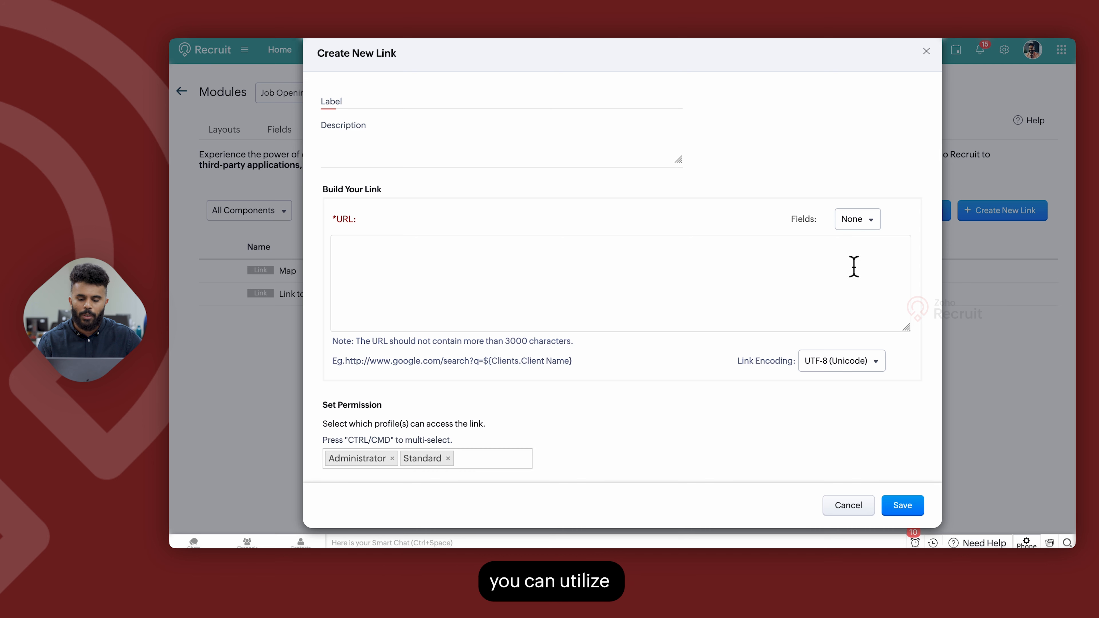
{"action": "left_click", "coordinate": [856, 221]}
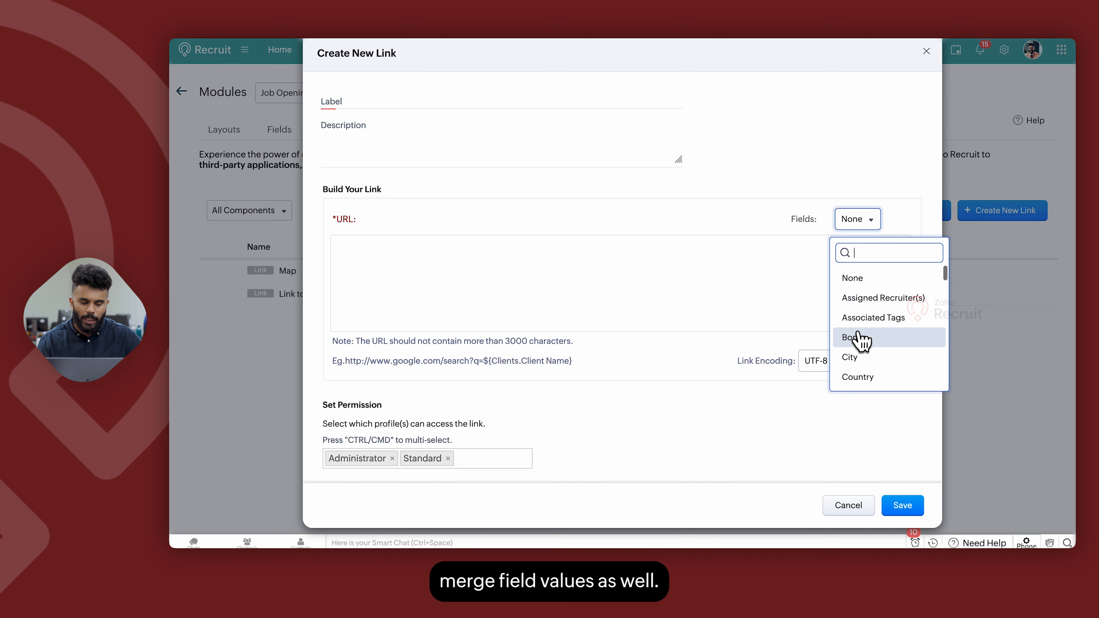
{"action": "left_click", "coordinate": [575, 365]}
Review the new link's profile permissions and link encoding options.
{"action": "scroll", "coordinate": [577, 370], "scroll_direction": "down", "scroll_amount": 1}
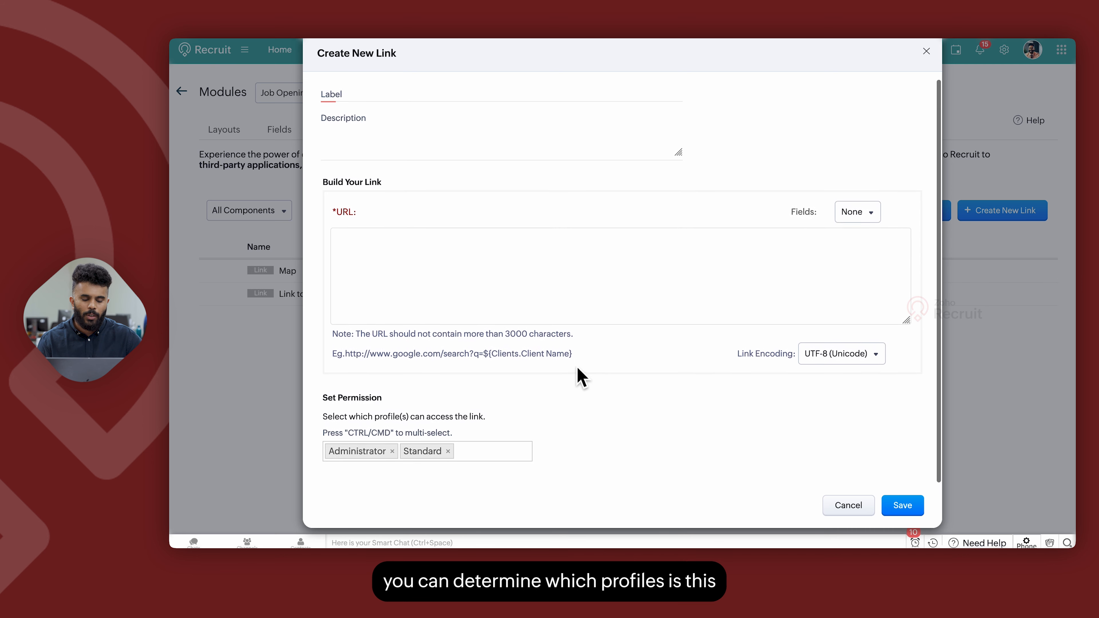
{"action": "left_click", "coordinate": [466, 461]}
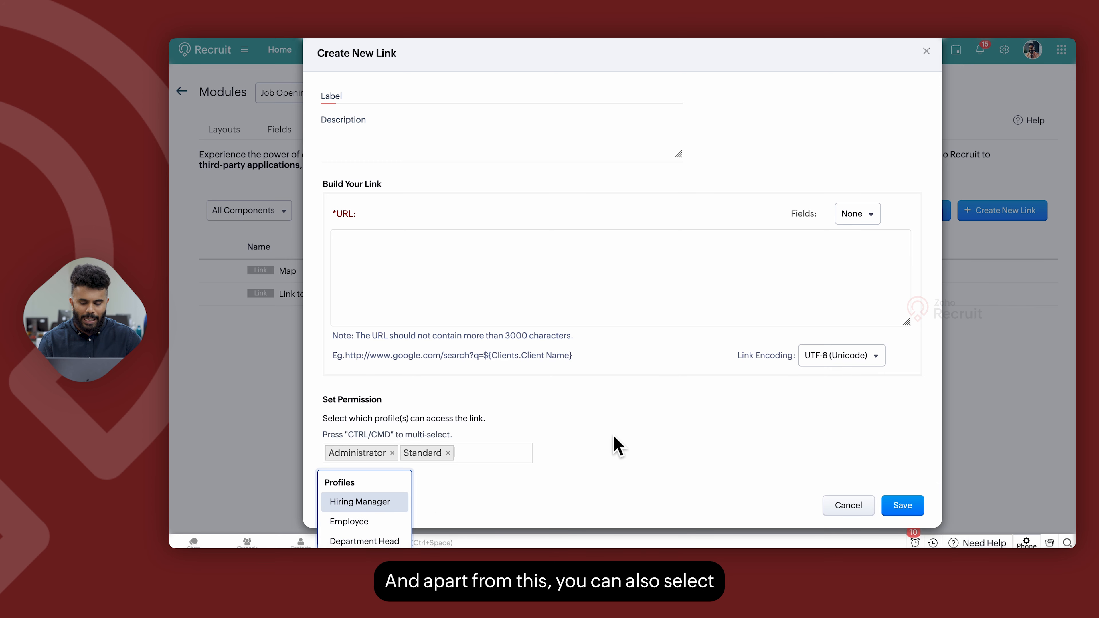
{"action": "left_click", "coordinate": [618, 446]}
{"action": "left_click", "coordinate": [855, 355]}
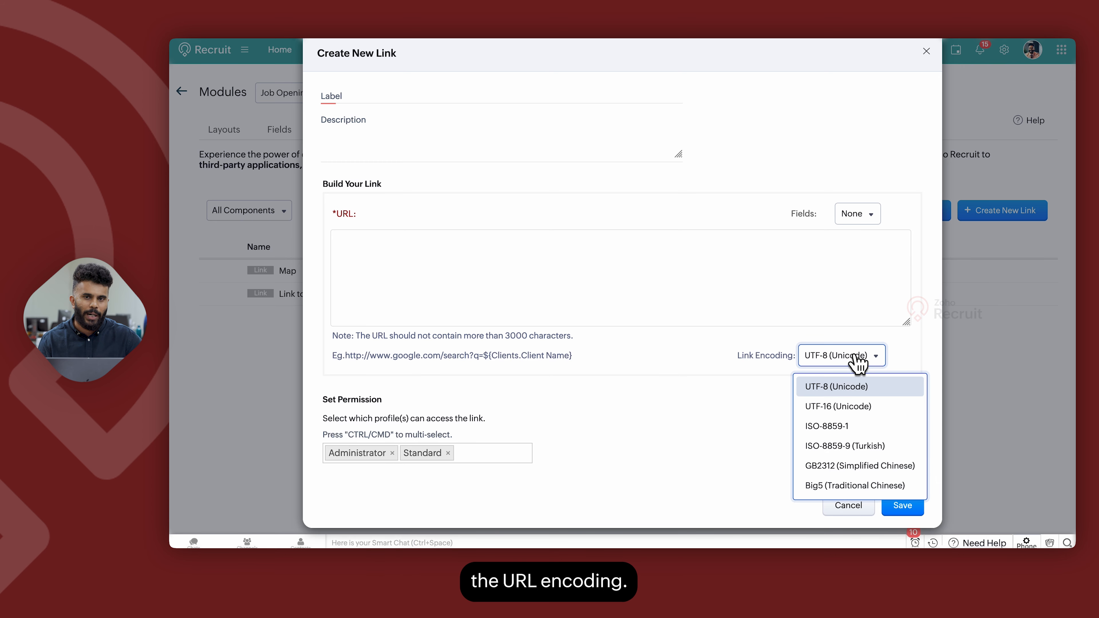
{"action": "left_click", "coordinate": [684, 384]}
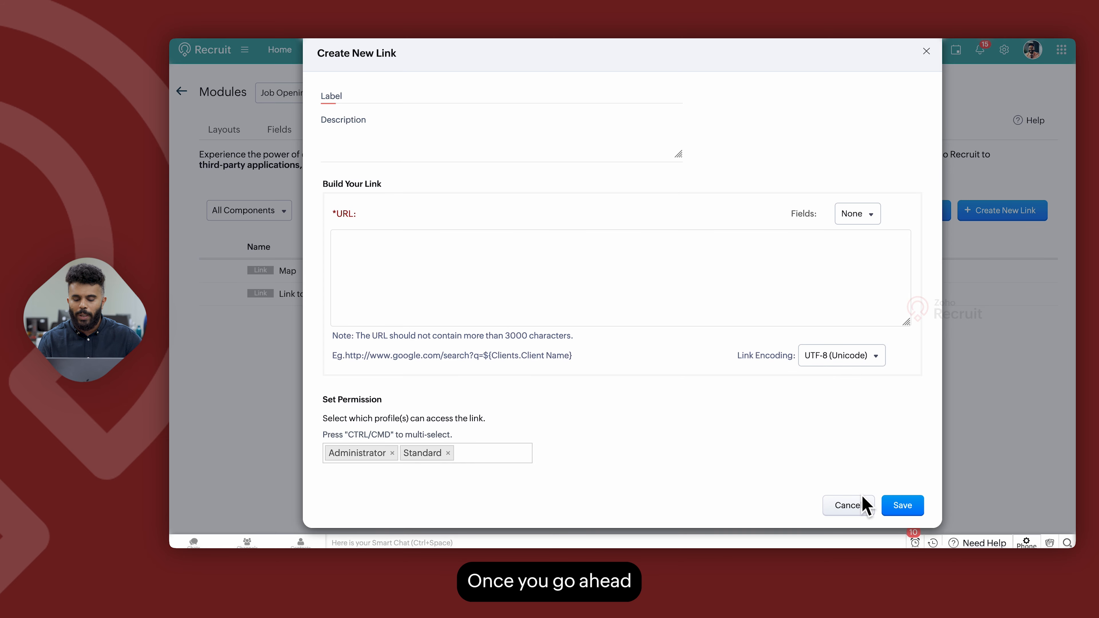
Cancel the new custom link and close the department lookup window.
{"action": "left_click", "coordinate": [839, 515]}
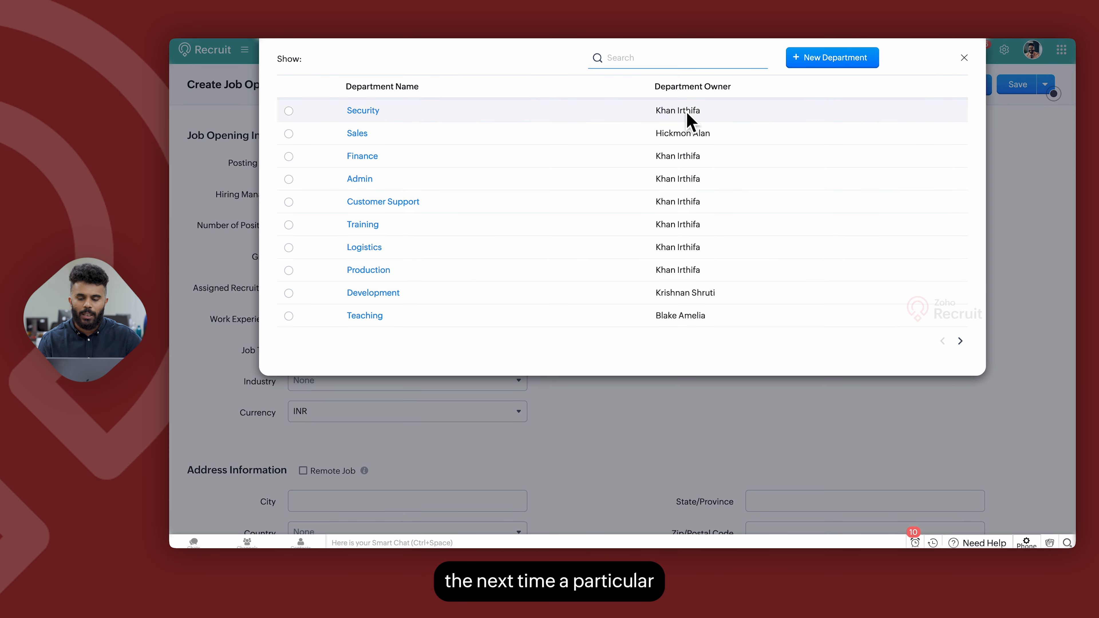
{"action": "left_click", "coordinate": [963, 57]}
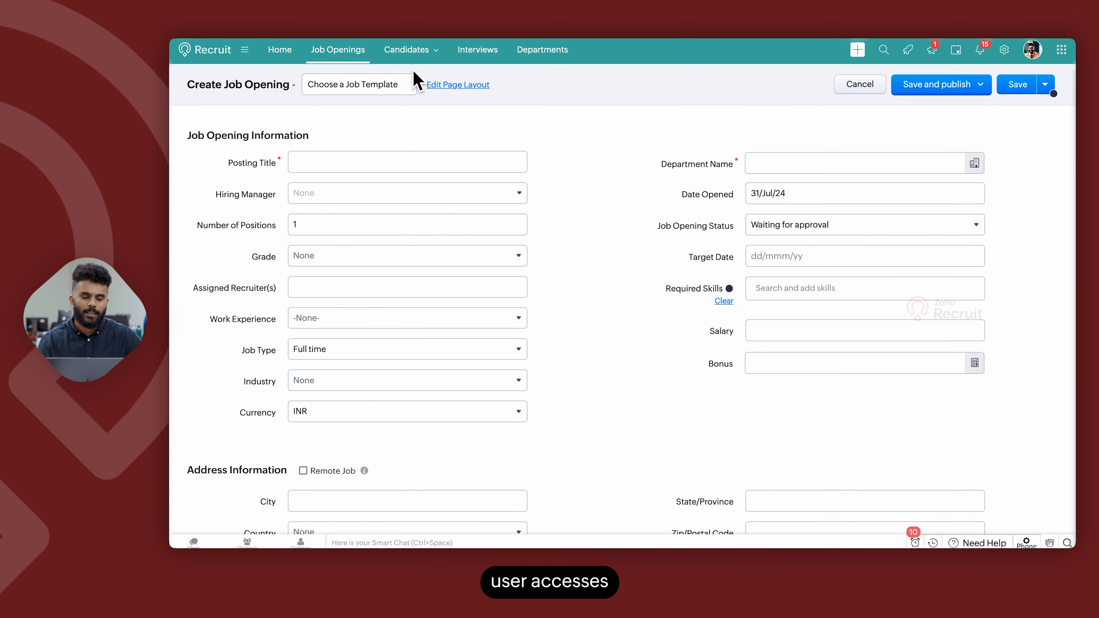
Open the Accountant job opening, test its Link to Map link, and close the map tab.
{"action": "mouse_move", "coordinate": [381, 60]}
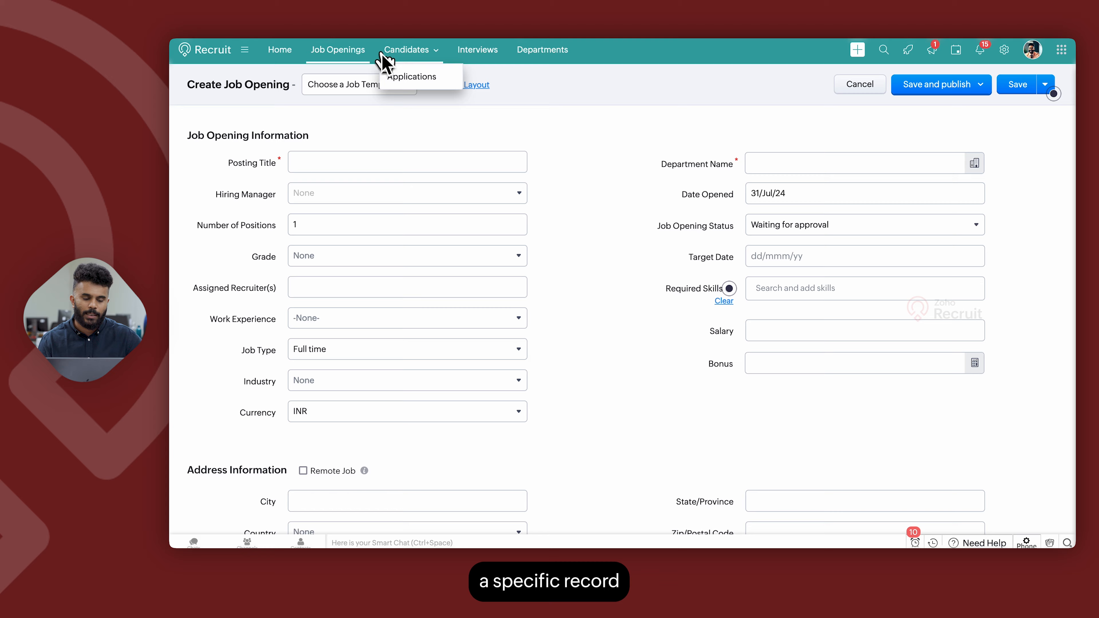
{"action": "left_click", "coordinate": [359, 52]}
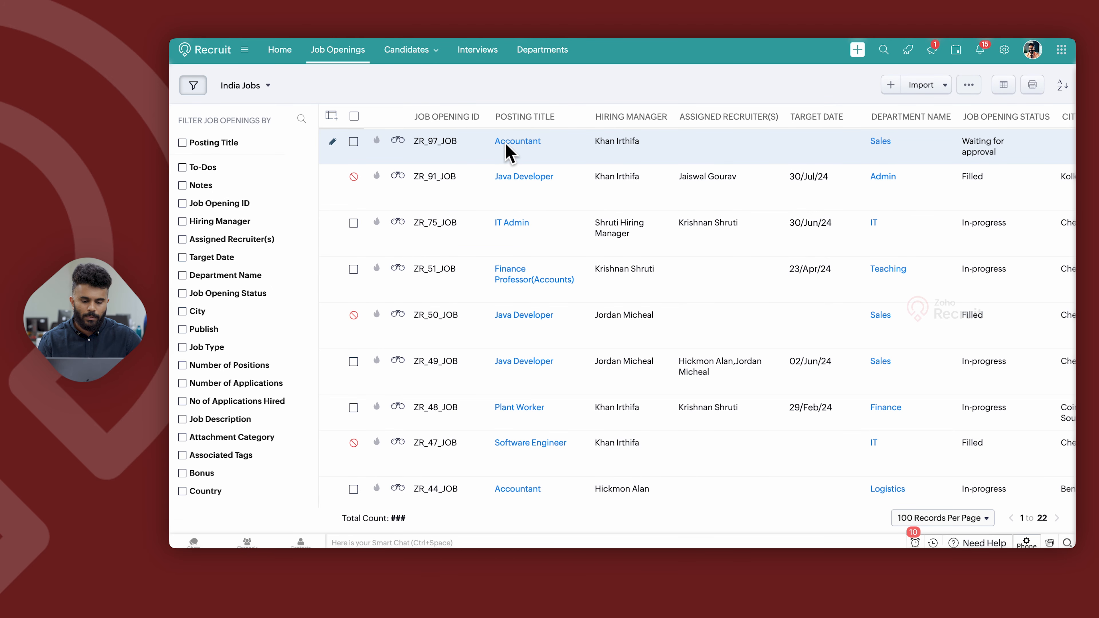
{"action": "left_click", "coordinate": [517, 141]}
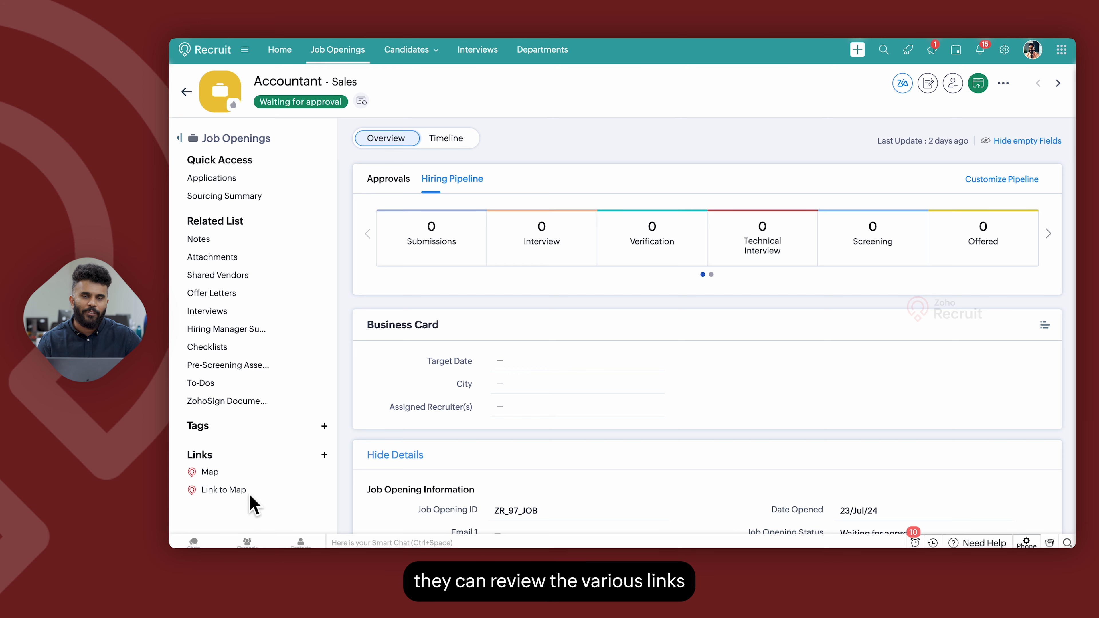
{"action": "left_click", "coordinate": [234, 492]}
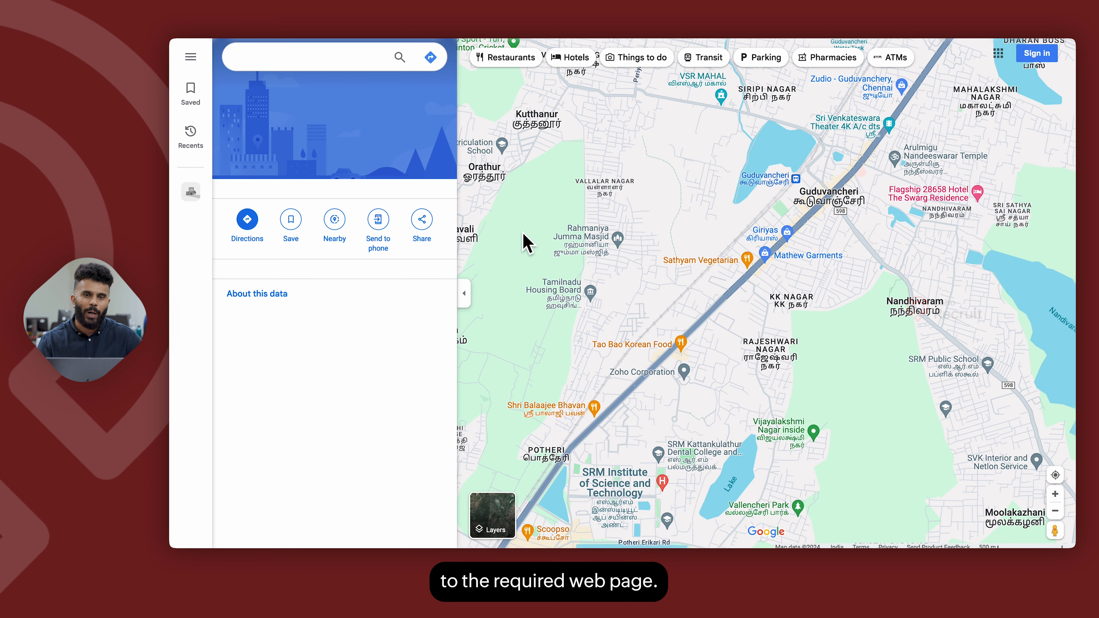
{"action": "key", "text": "super+w"}
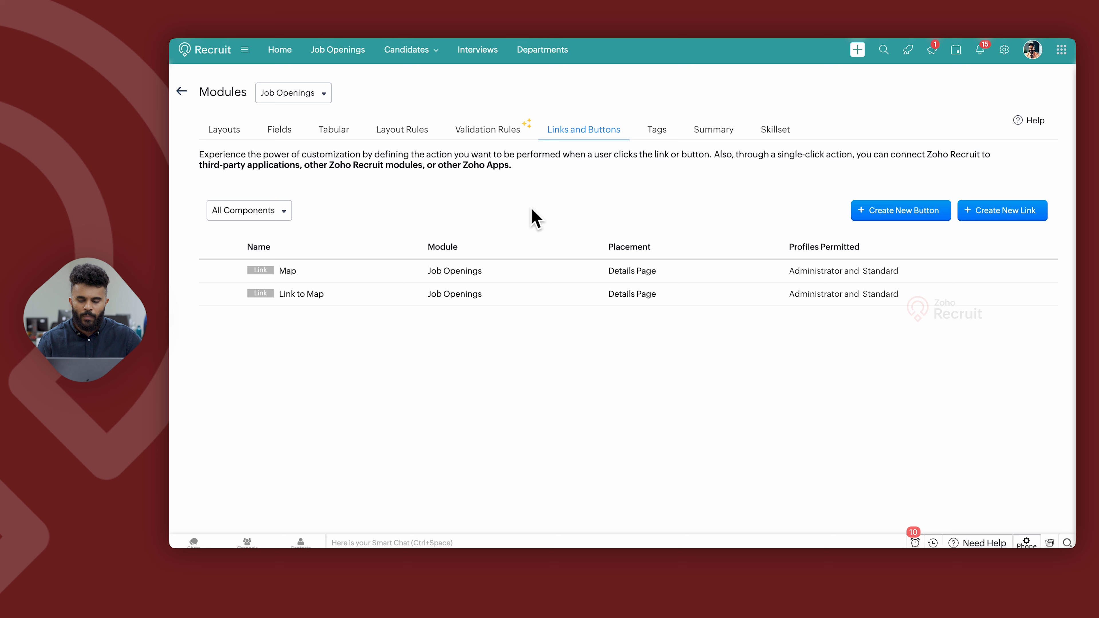
Create a new button named Sample and place it on the Details Page.
{"action": "left_click", "coordinate": [878, 220]}
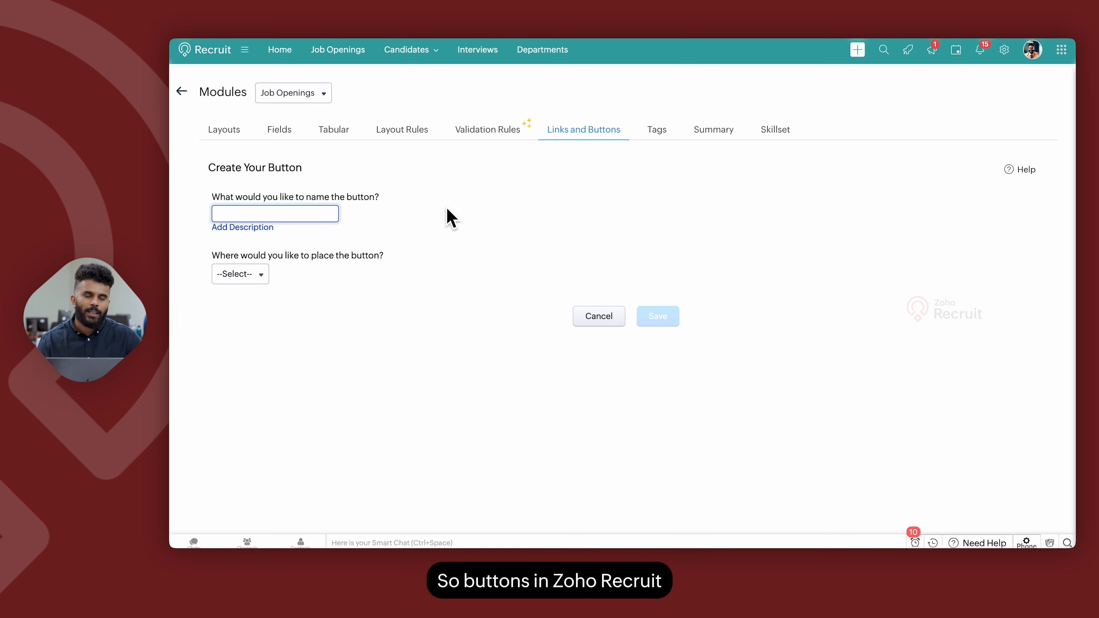
{"action": "left_click", "coordinate": [245, 274]}
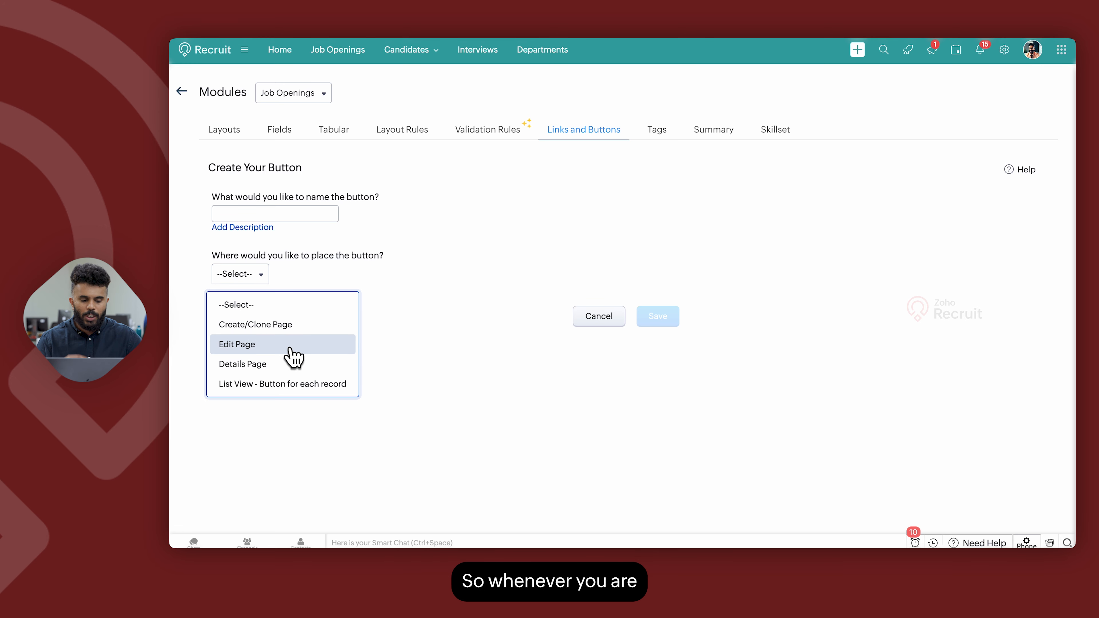
{"action": "left_click", "coordinate": [263, 215]}
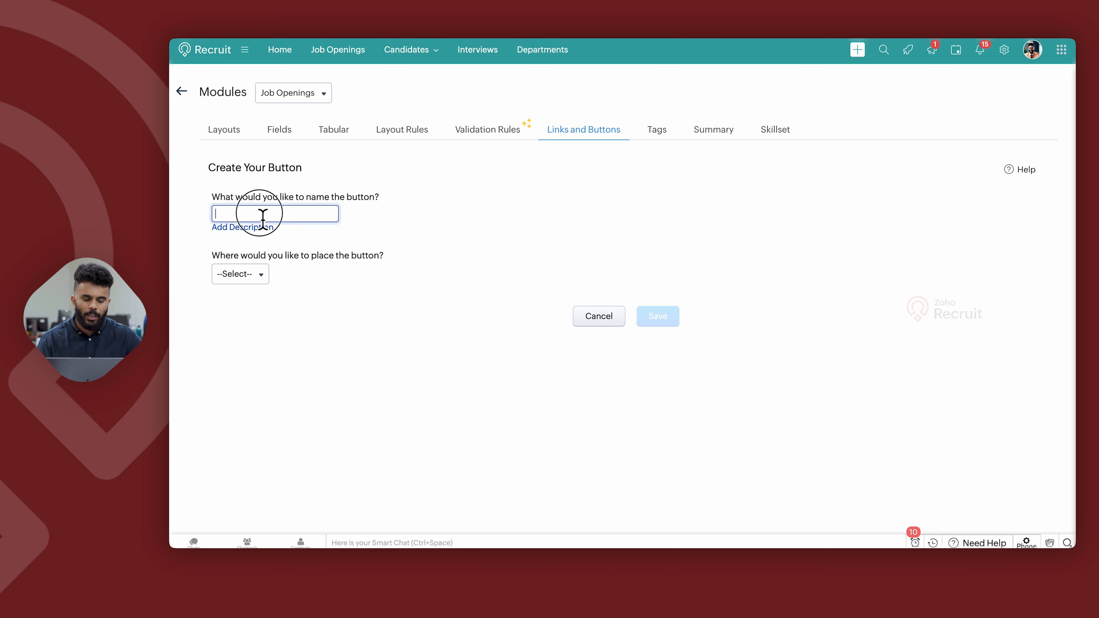
{"action": "type", "text": "Sample"}
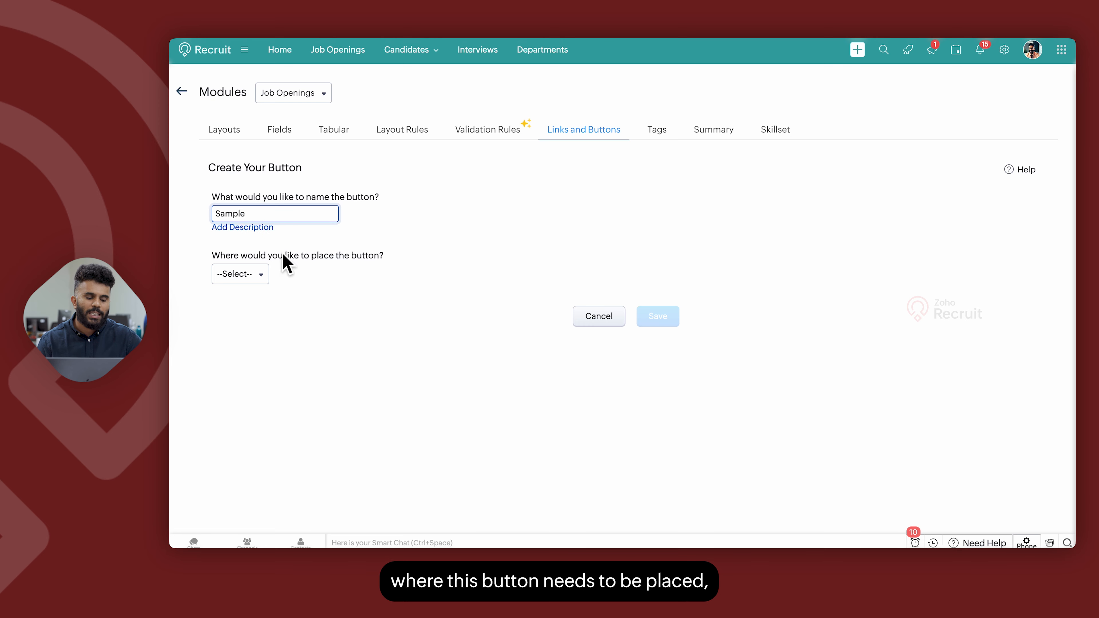
{"action": "left_click", "coordinate": [259, 275]}
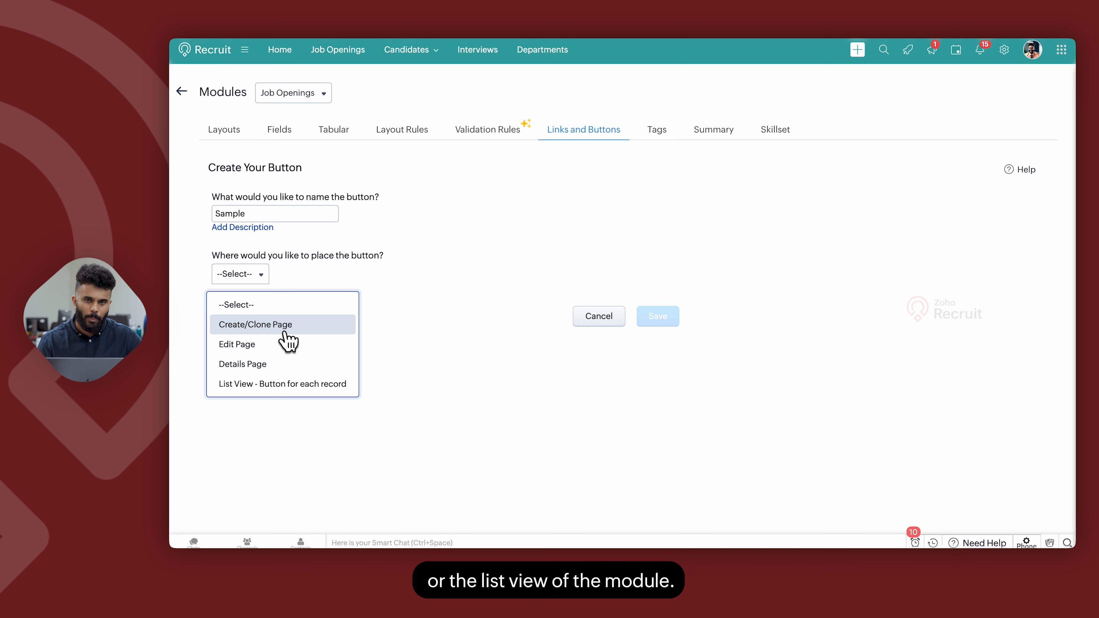
{"action": "left_click", "coordinate": [330, 364]}
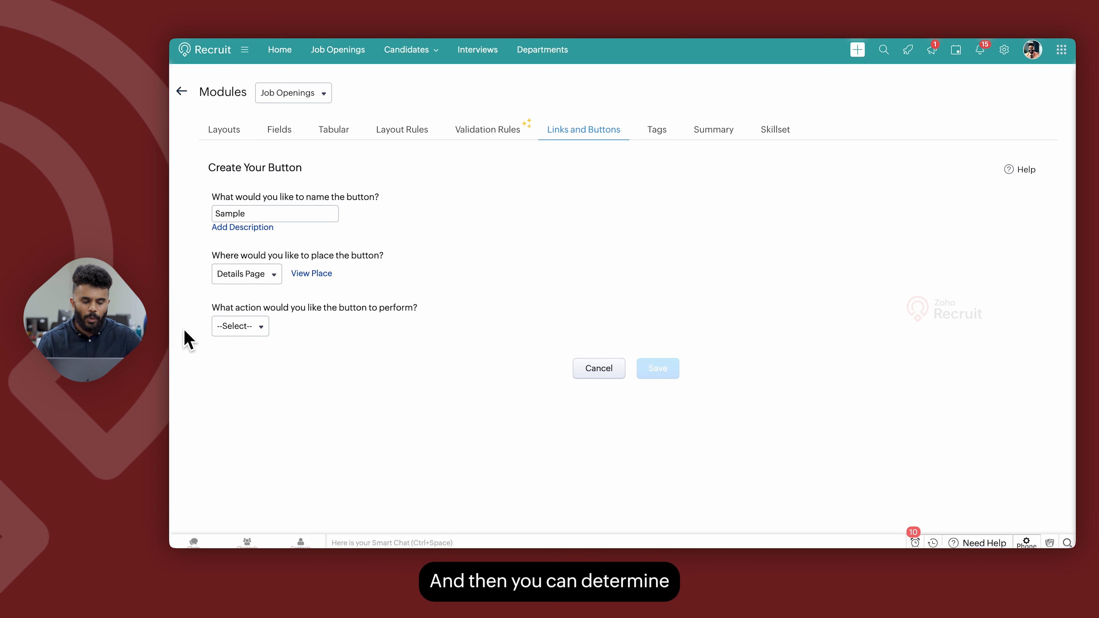
Try the Writing Custom Function action for the button and cancel the new function dialog.
{"action": "left_click", "coordinate": [229, 327]}
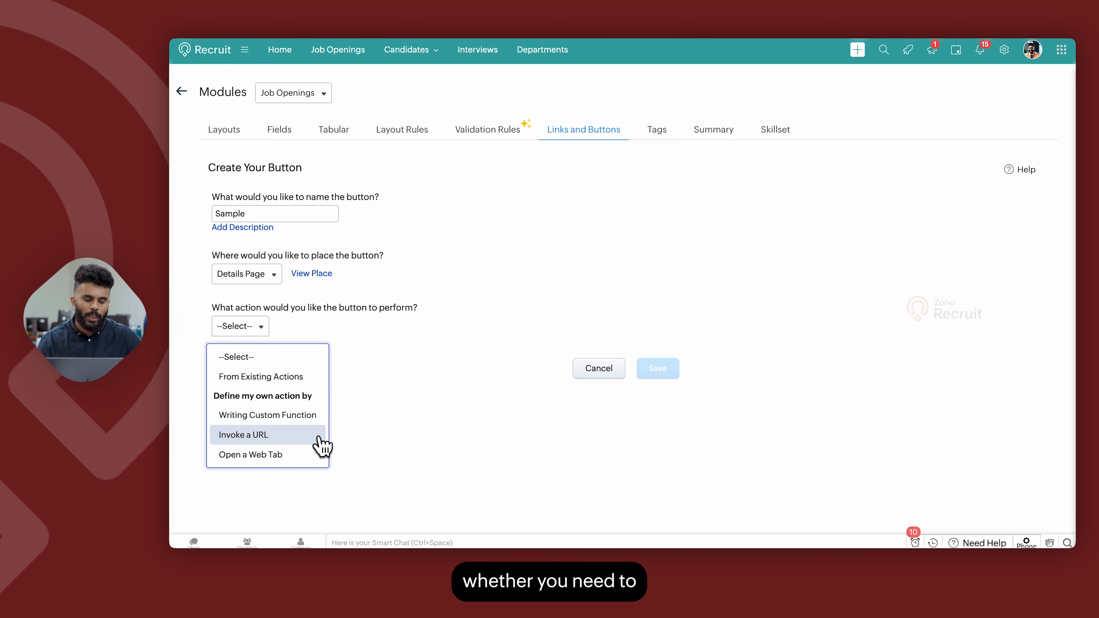
{"action": "left_click", "coordinate": [270, 417]}
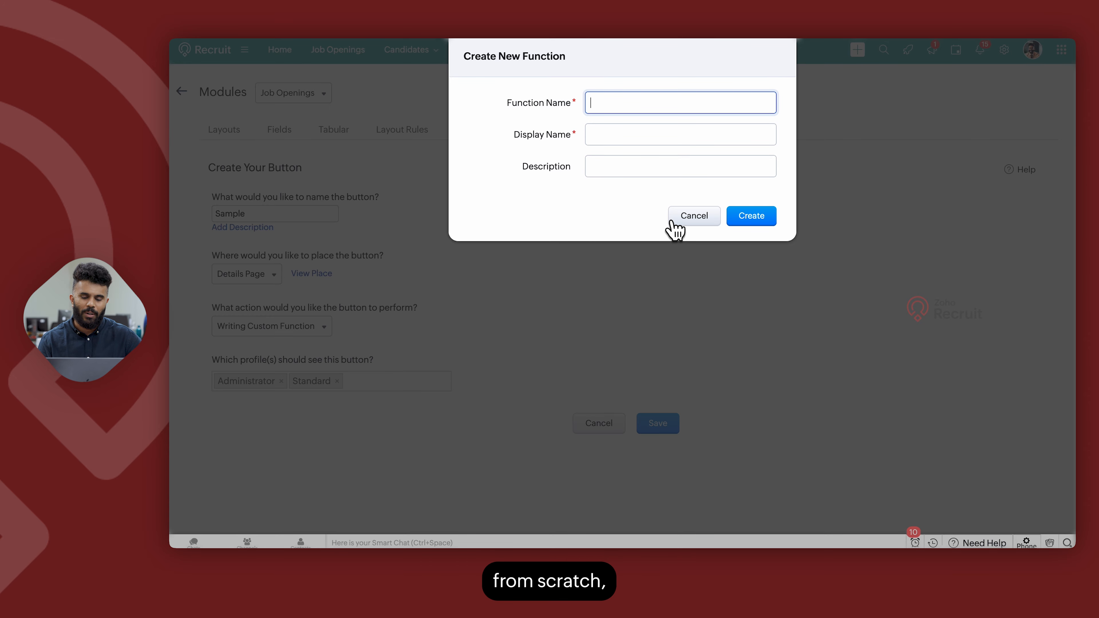
{"action": "left_click", "coordinate": [682, 219]}
Set the button action to Invoke a URL and review the URL construction options.
{"action": "left_click", "coordinate": [237, 331]}
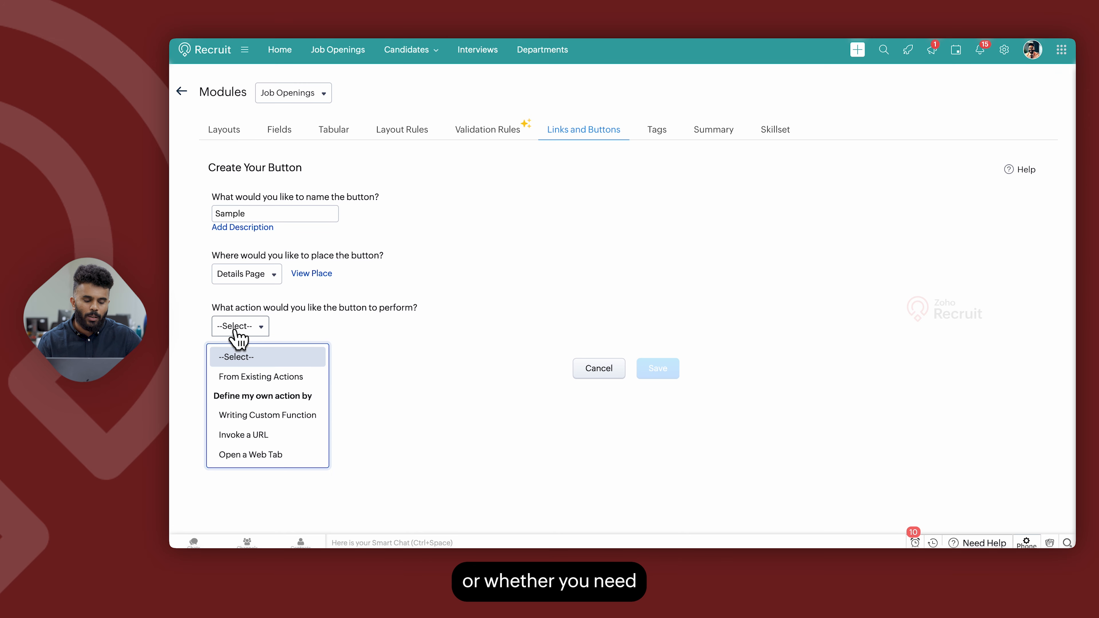
{"action": "left_click", "coordinate": [272, 435]}
{"action": "left_click", "coordinate": [351, 430]}
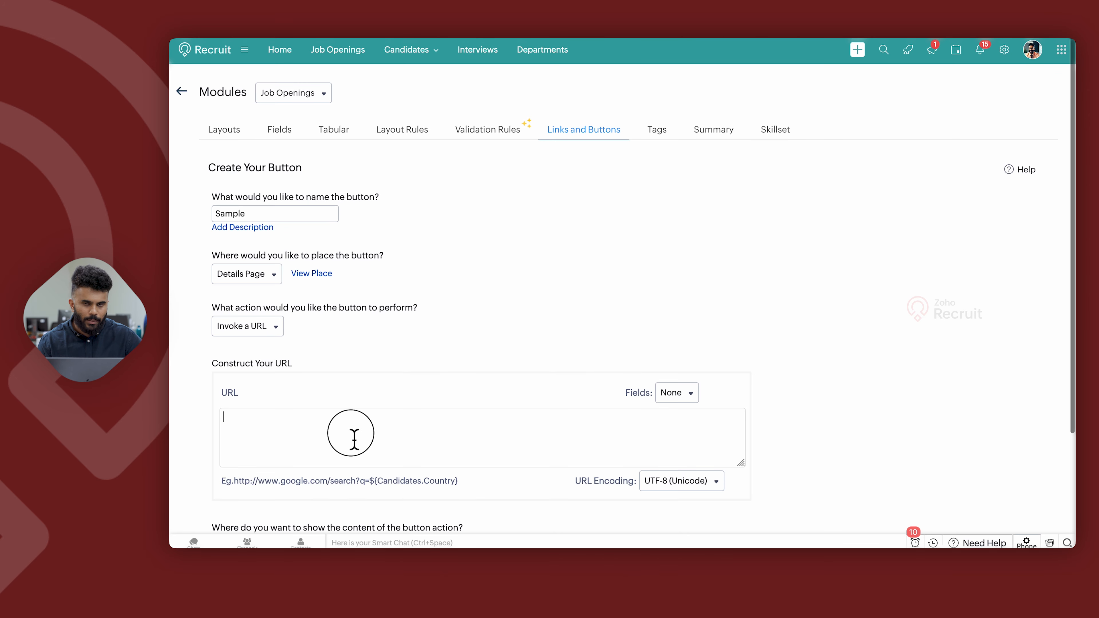
{"action": "scroll", "coordinate": [353, 435], "scroll_direction": "down", "scroll_amount": 3}
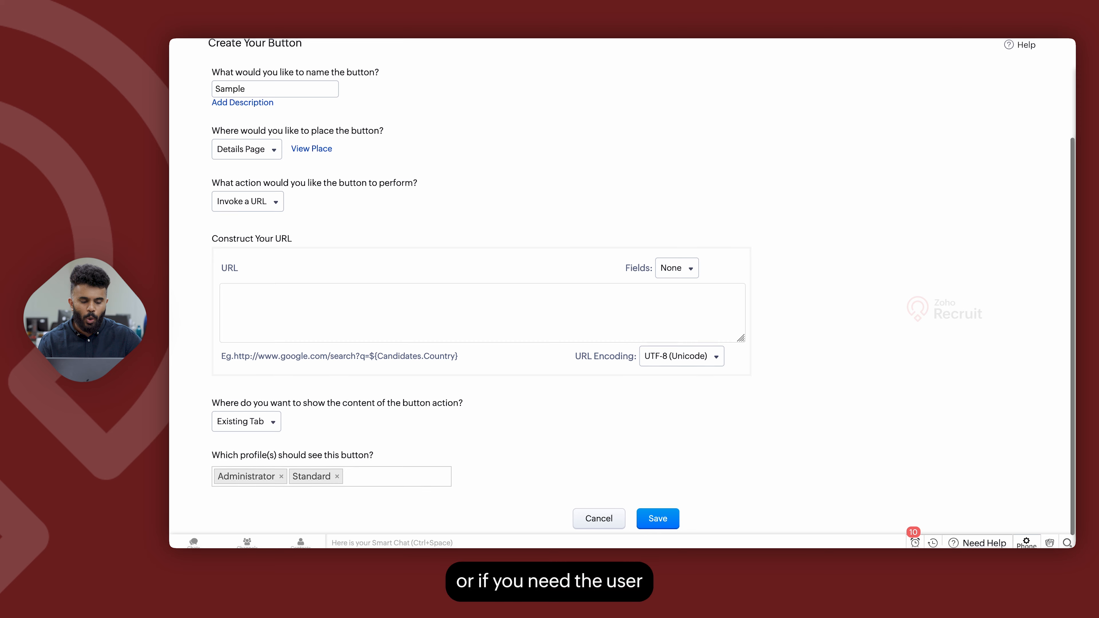
Switch the button action to Open a Web Tab, then leave the unsaved button for the Tags section.
{"action": "left_click", "coordinate": [254, 202]}
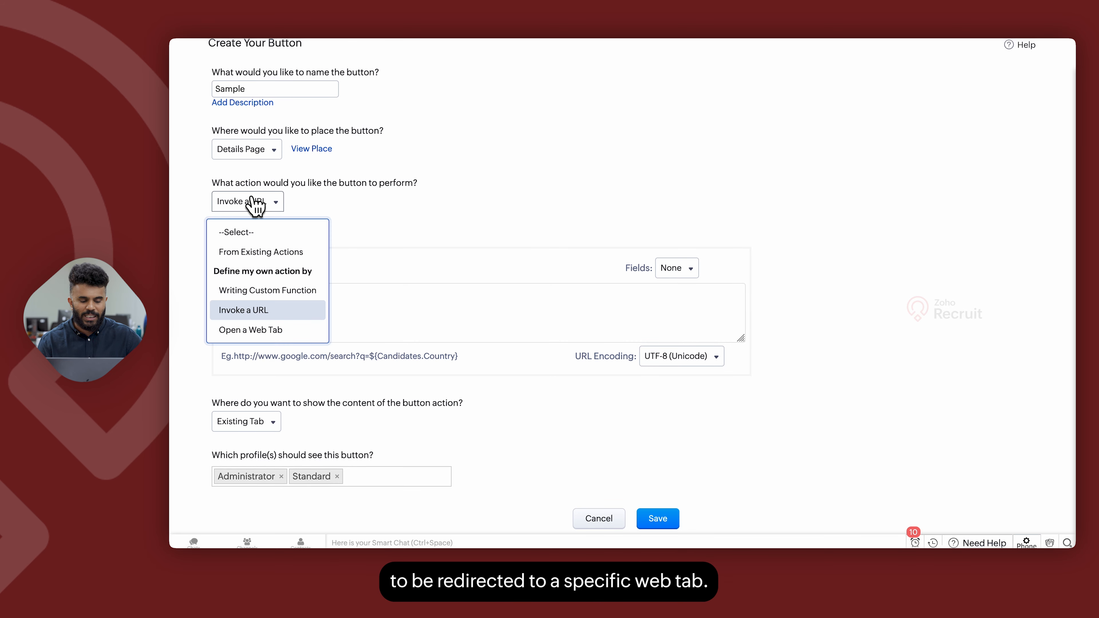
{"action": "left_click", "coordinate": [269, 329]}
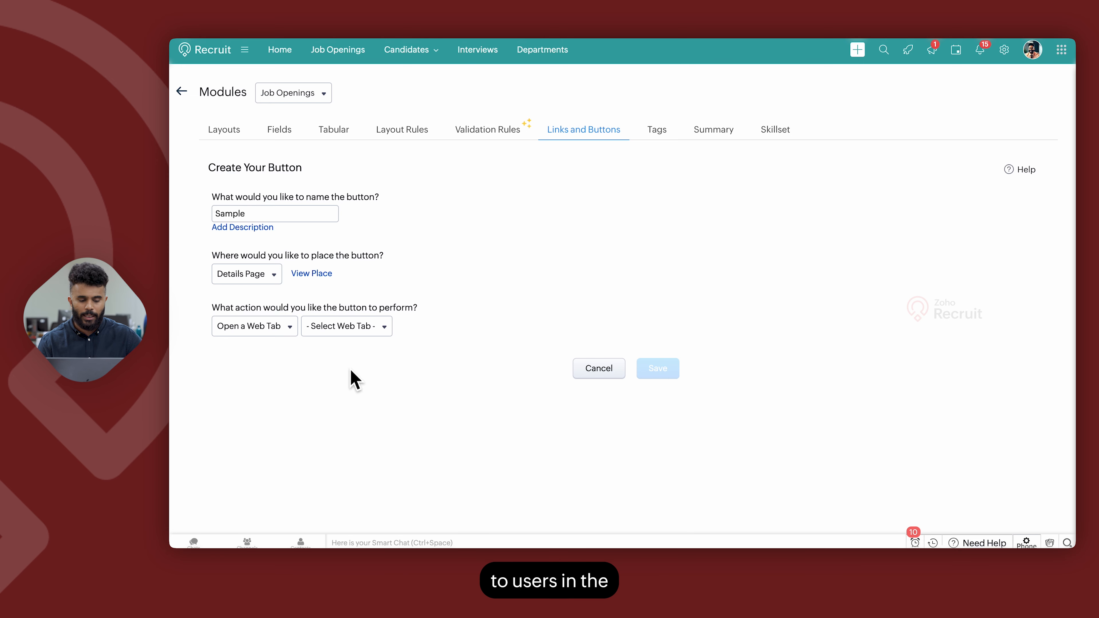
{"action": "left_click", "coordinate": [242, 274]}
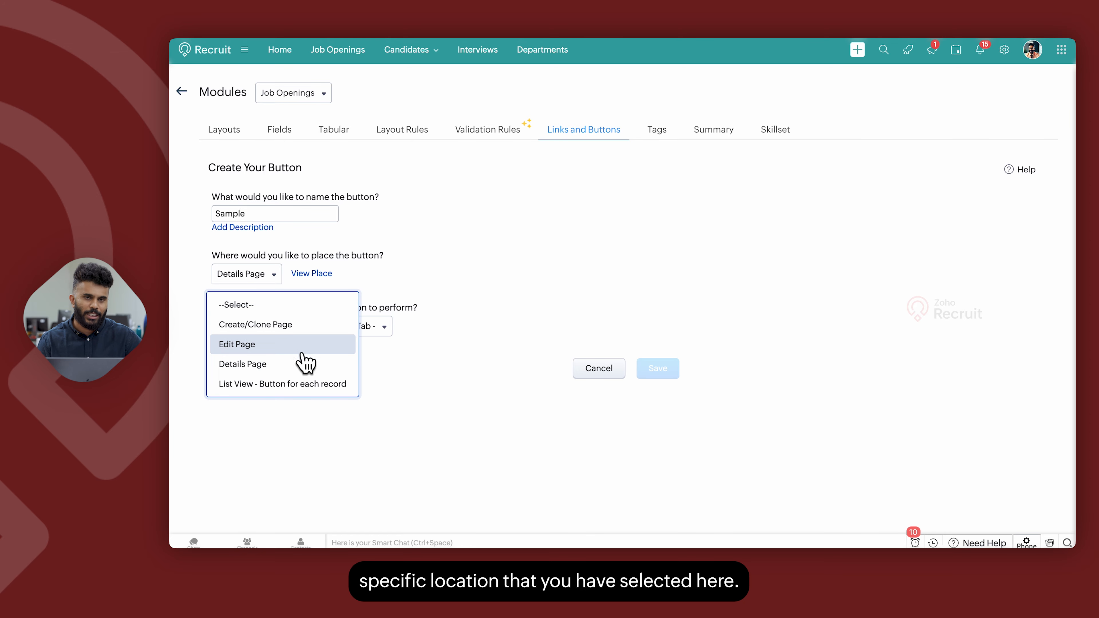
{"action": "left_click", "coordinate": [473, 353]}
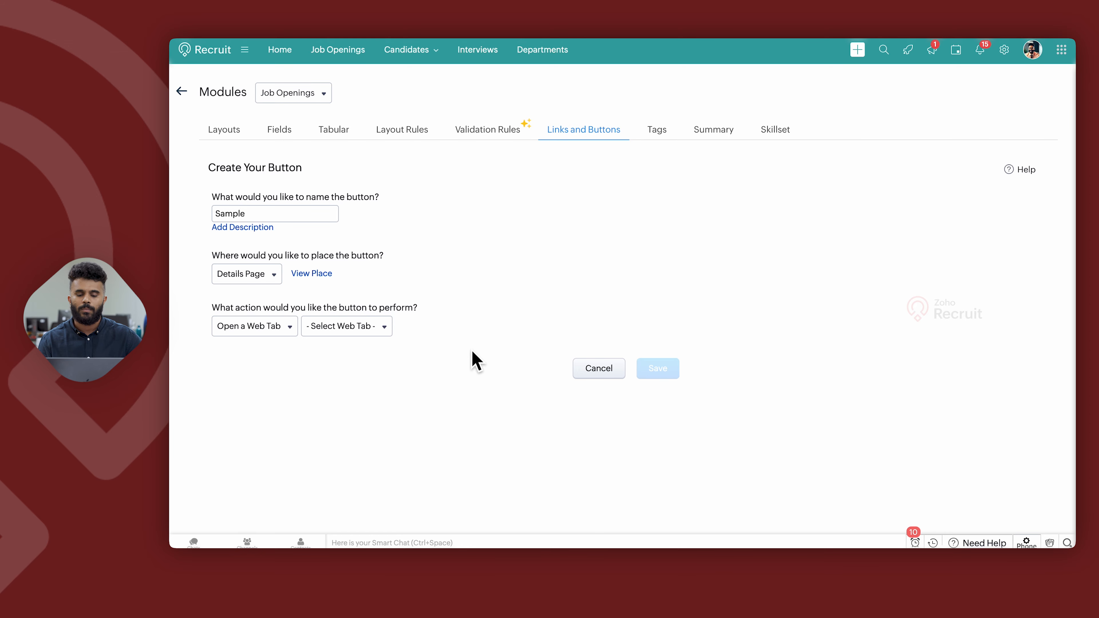
{"action": "left_click", "coordinate": [654, 134]}
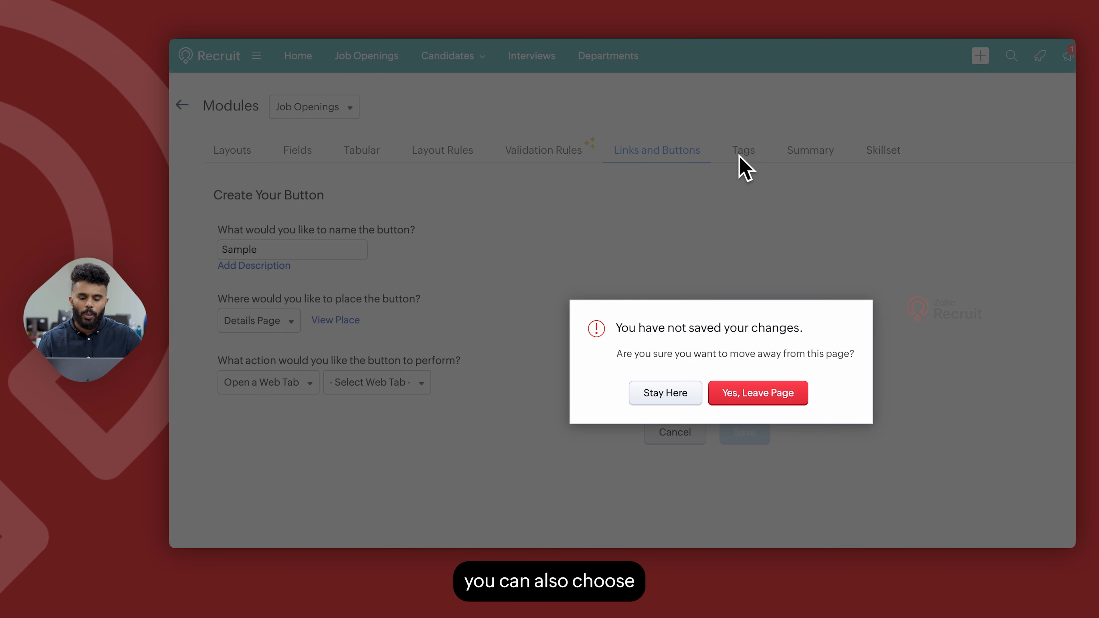
{"action": "left_click", "coordinate": [762, 392]}
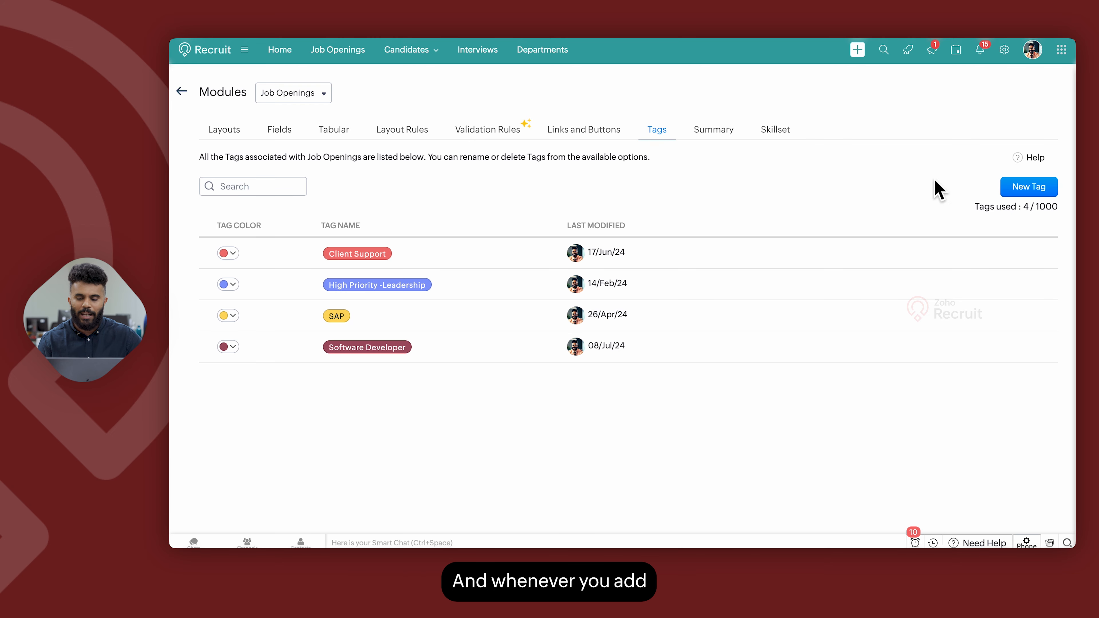
Start a new tag named Sample, view its color choices, and cancel it.
{"action": "left_click", "coordinate": [1038, 189]}
{"action": "left_click", "coordinate": [530, 103]}
{"action": "type", "text": "Sample"}
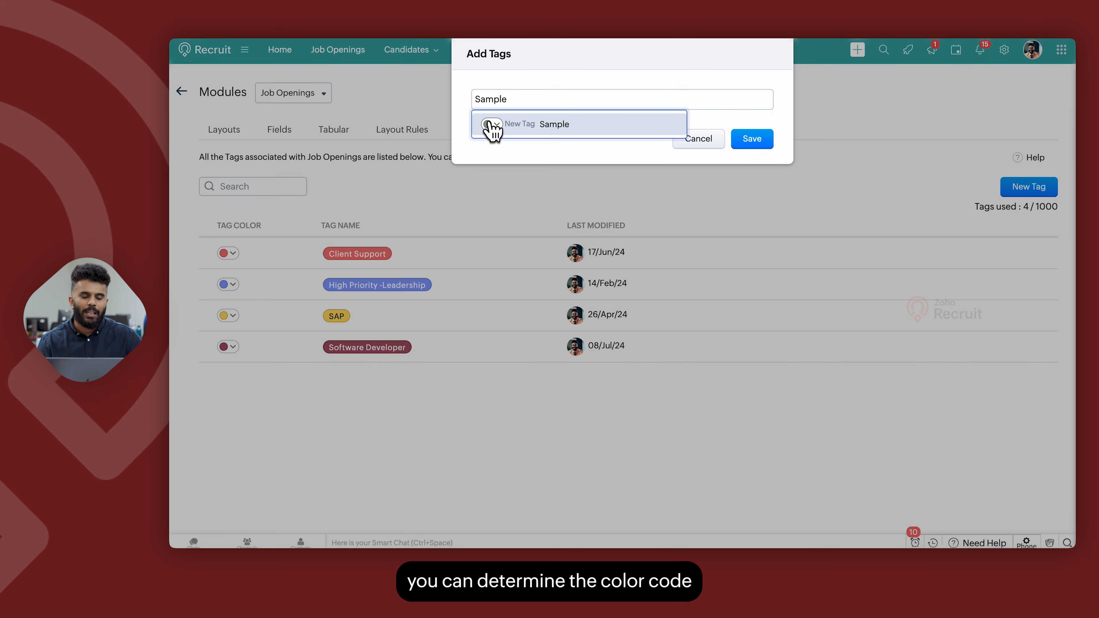
{"action": "left_click", "coordinate": [491, 124]}
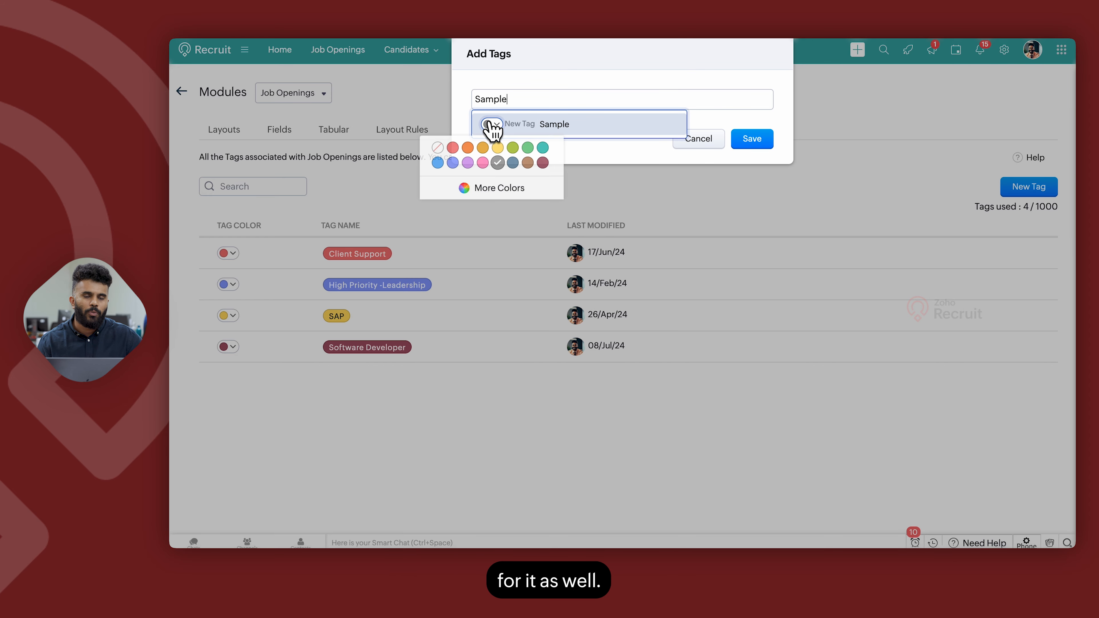
{"action": "left_click", "coordinate": [715, 145]}
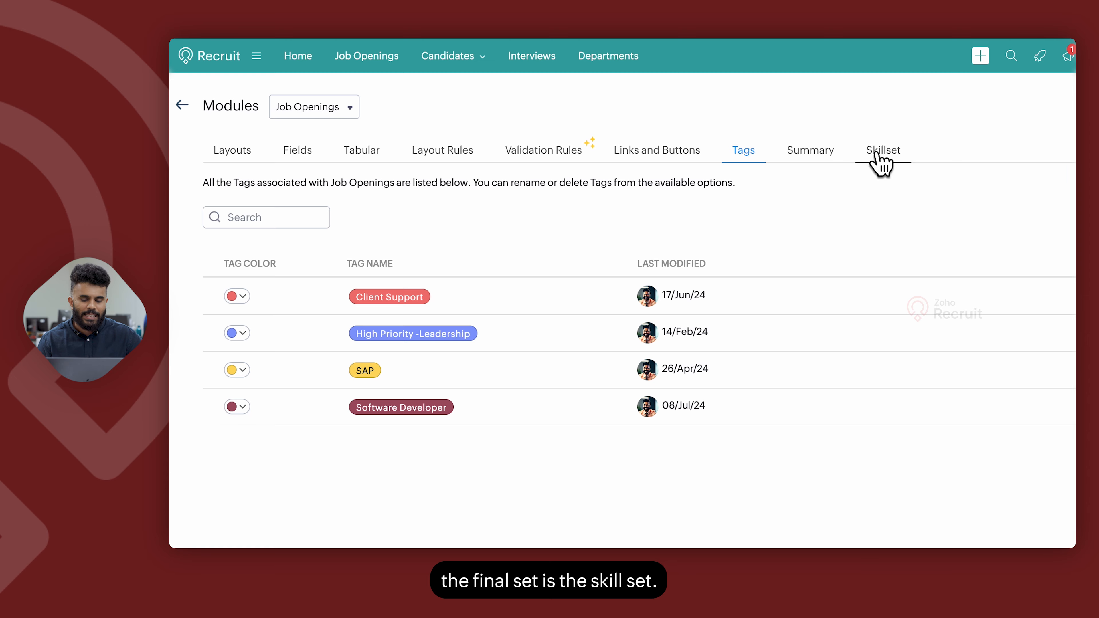
Open the Skillset section, start adding a new skillset, and cancel it.
{"action": "left_click", "coordinate": [877, 151]}
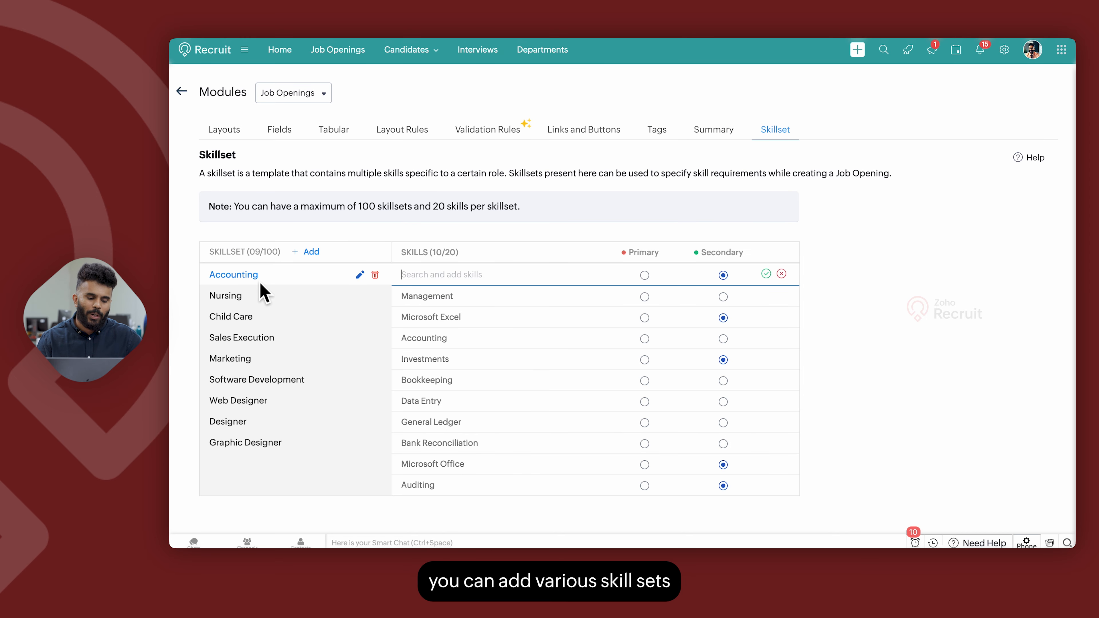
{"action": "left_click", "coordinate": [320, 259]}
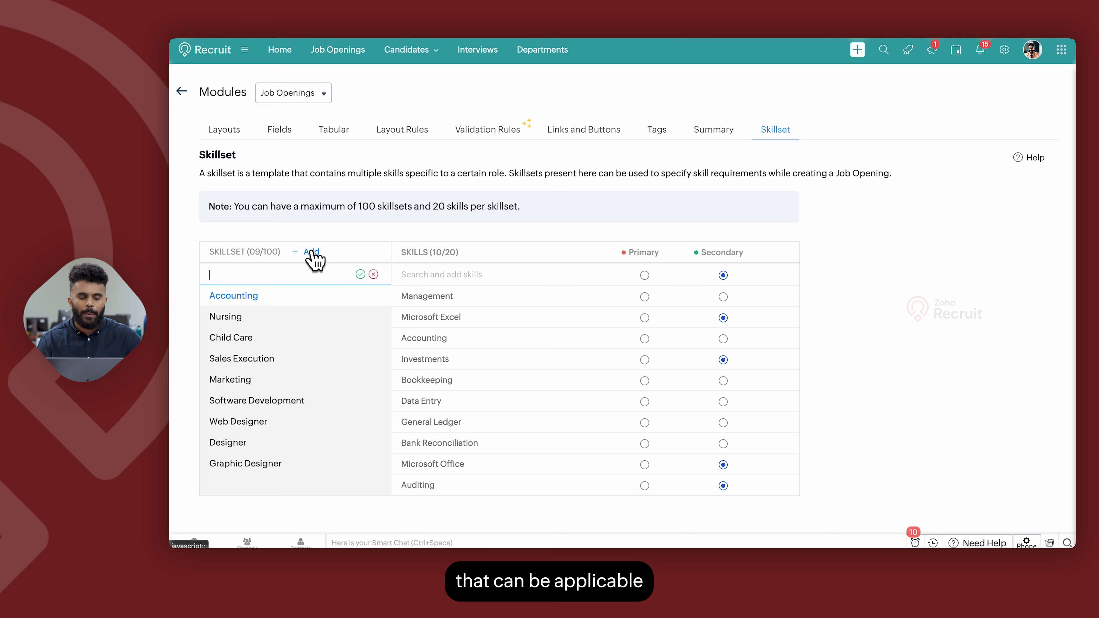
{"action": "left_click", "coordinate": [375, 274]}
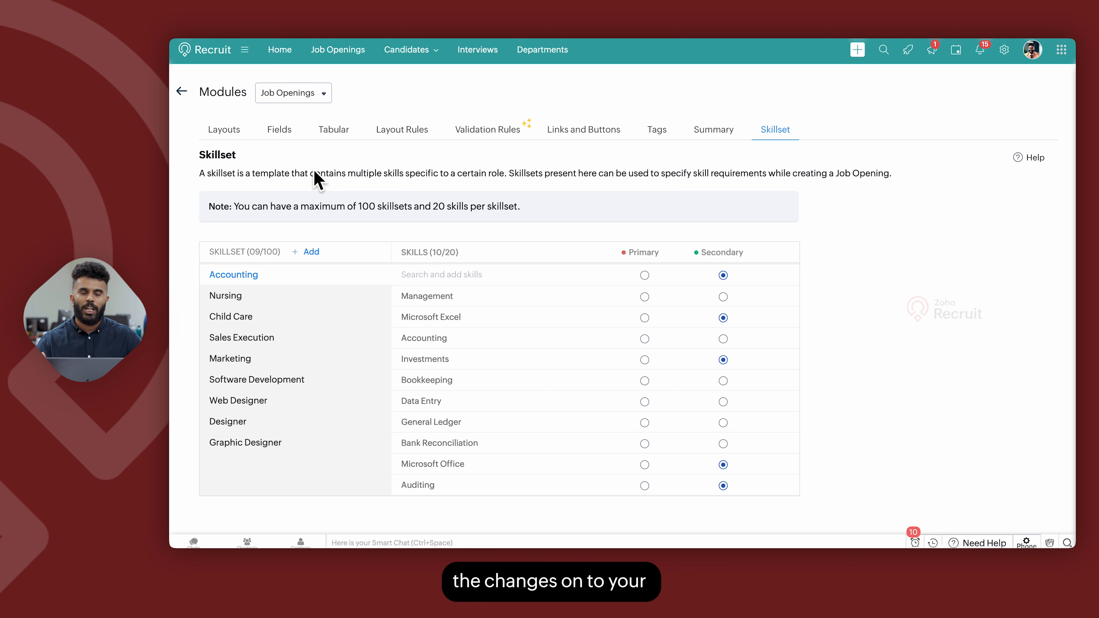
Return to the modules list and open Map Dependency Fields for Job Openings.
{"action": "left_click", "coordinate": [186, 97]}
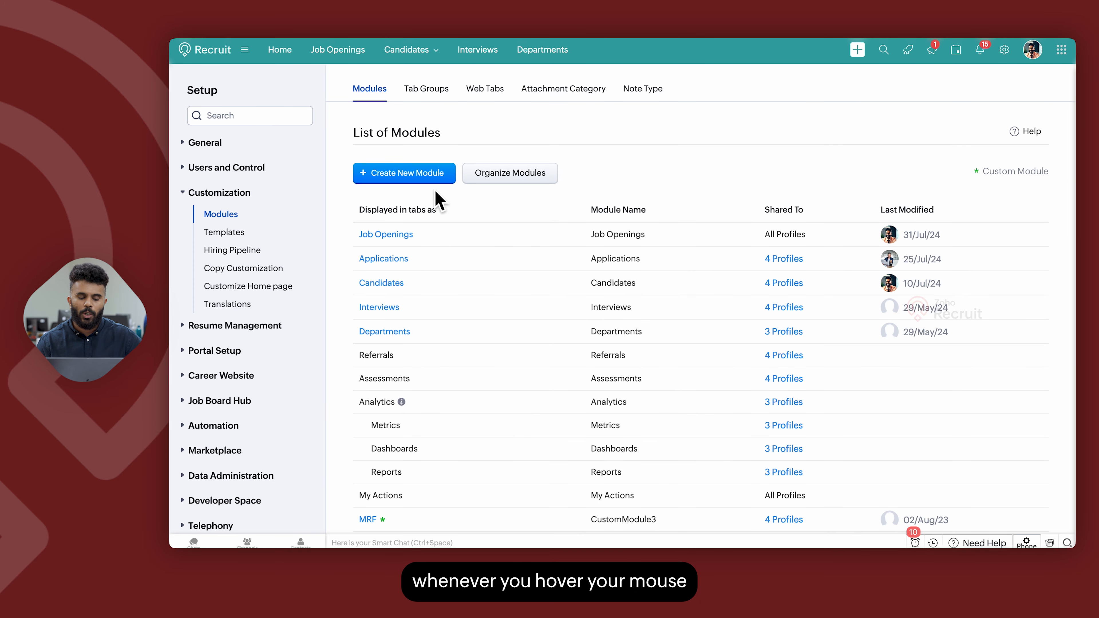
{"action": "mouse_move", "coordinate": [379, 243]}
{"action": "left_click", "coordinate": [428, 234]}
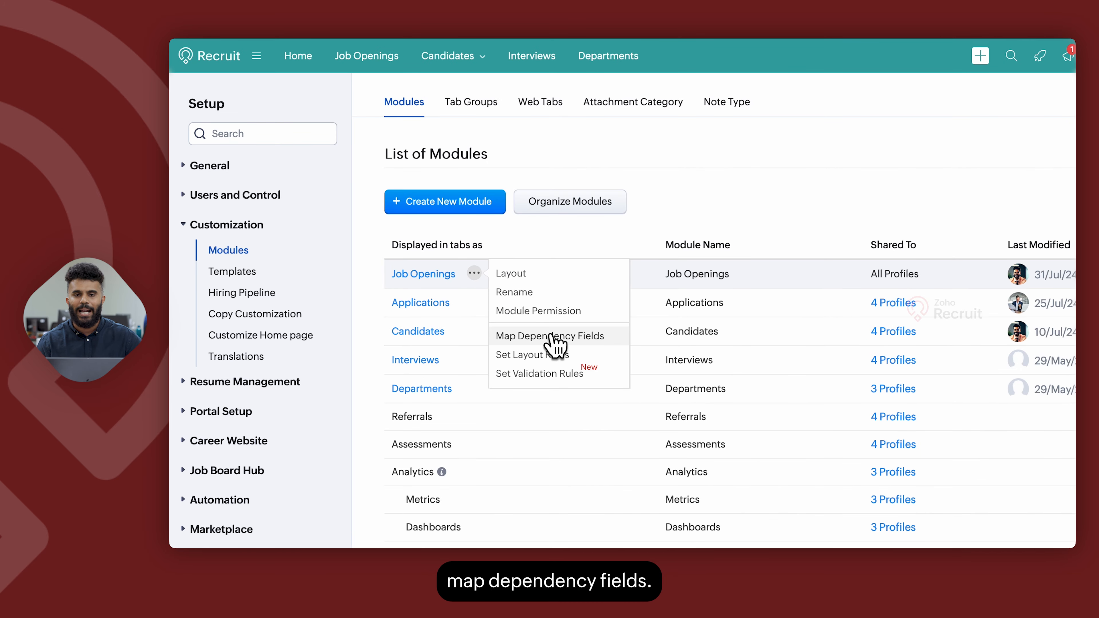
{"action": "left_click", "coordinate": [552, 337]}
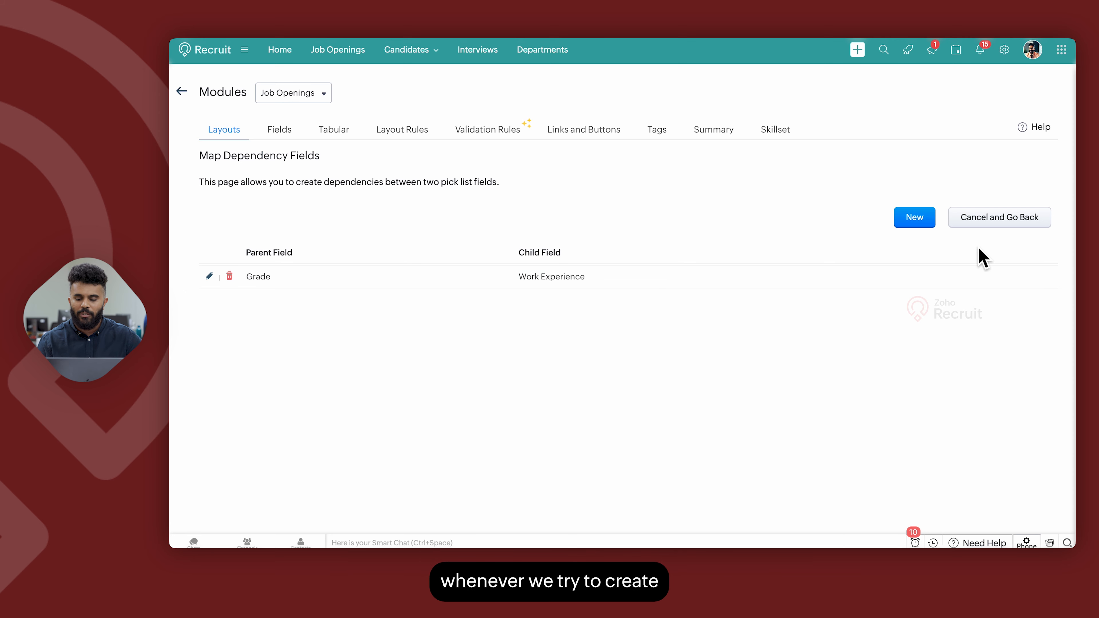
Start a new dependency mapping with Job Type as the parent field.
{"action": "left_click", "coordinate": [917, 221]}
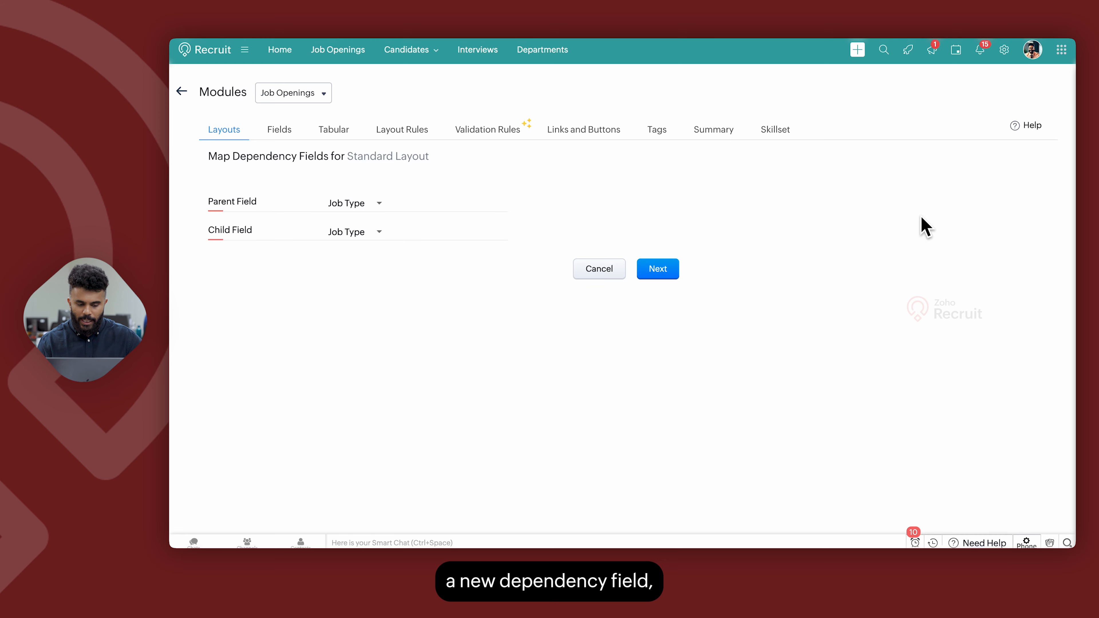
{"action": "left_click", "coordinate": [338, 207]}
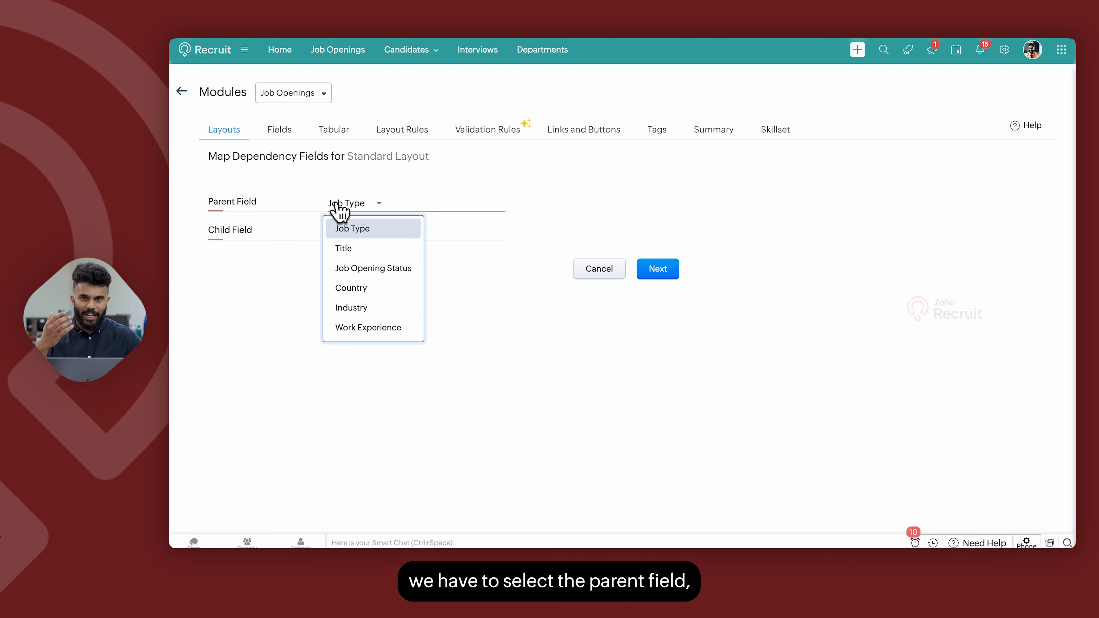
{"action": "left_click", "coordinate": [351, 228]}
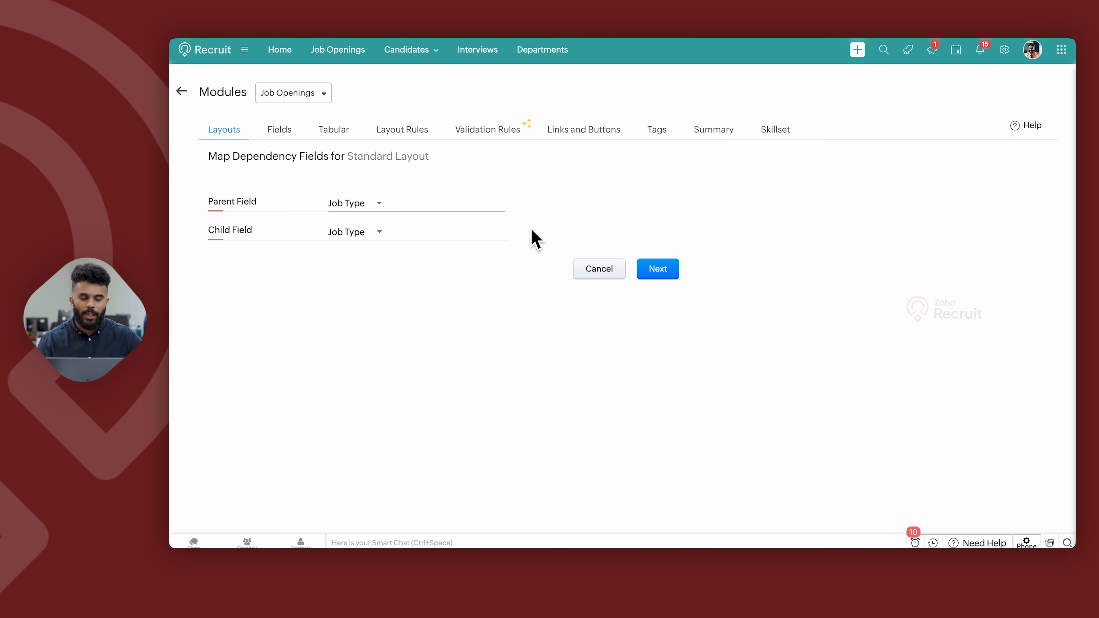
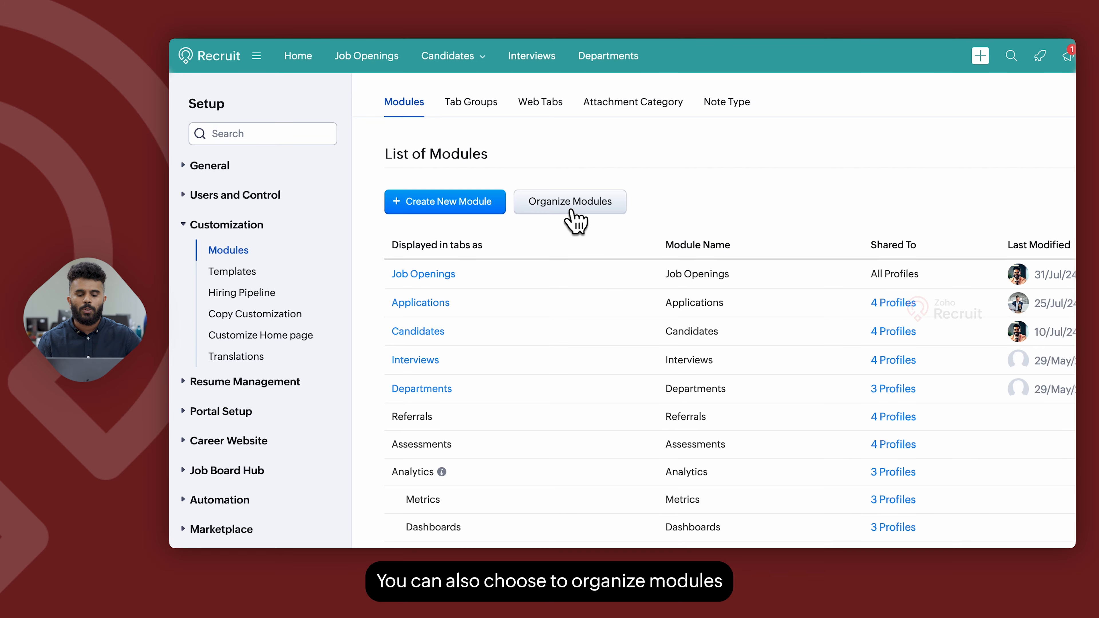
Open Organize Modules, move Zoho Marketplace to the unselected tabs, and cancel the change.
{"action": "left_click", "coordinate": [567, 207]}
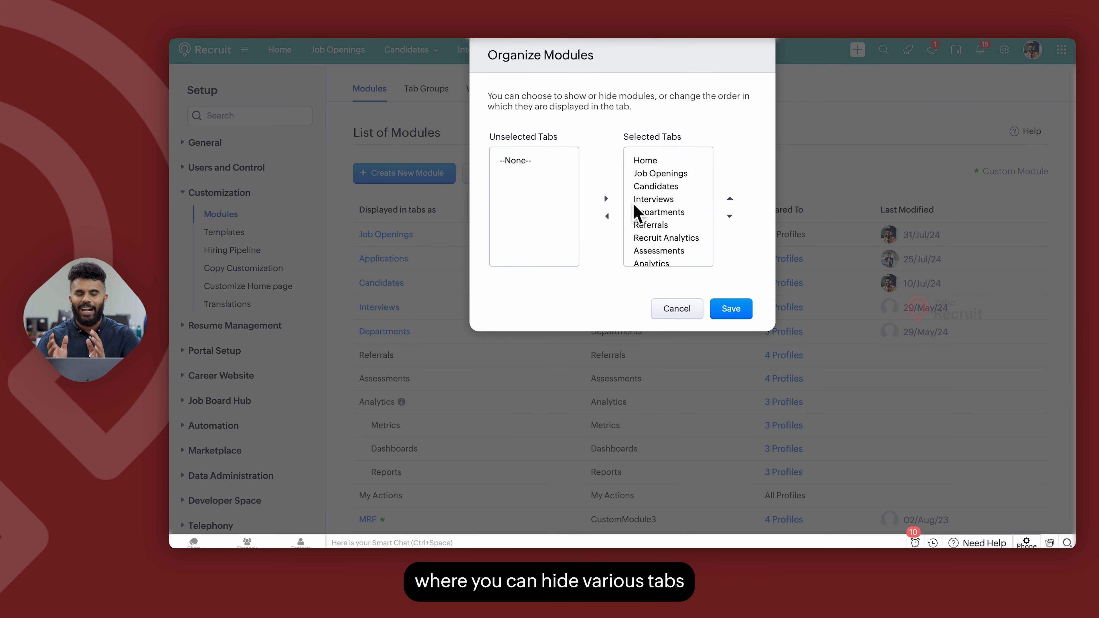
{"action": "left_click", "coordinate": [651, 241]}
{"action": "scroll", "coordinate": [652, 241], "scroll_direction": "down", "scroll_amount": 3}
{"action": "left_click", "coordinate": [660, 251]}
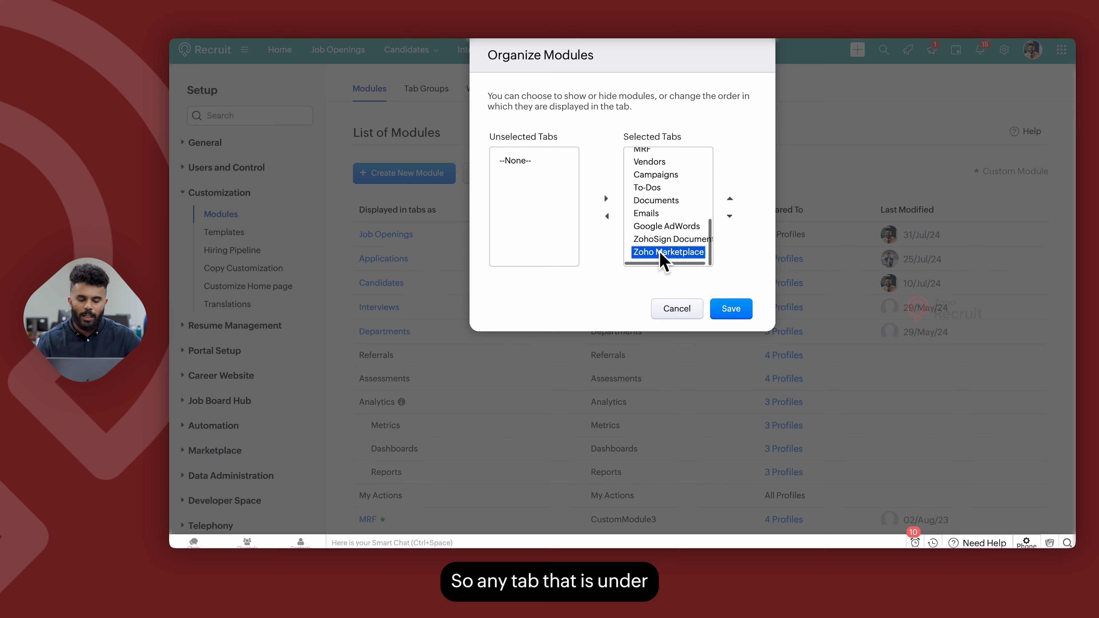
{"action": "left_click", "coordinate": [607, 216]}
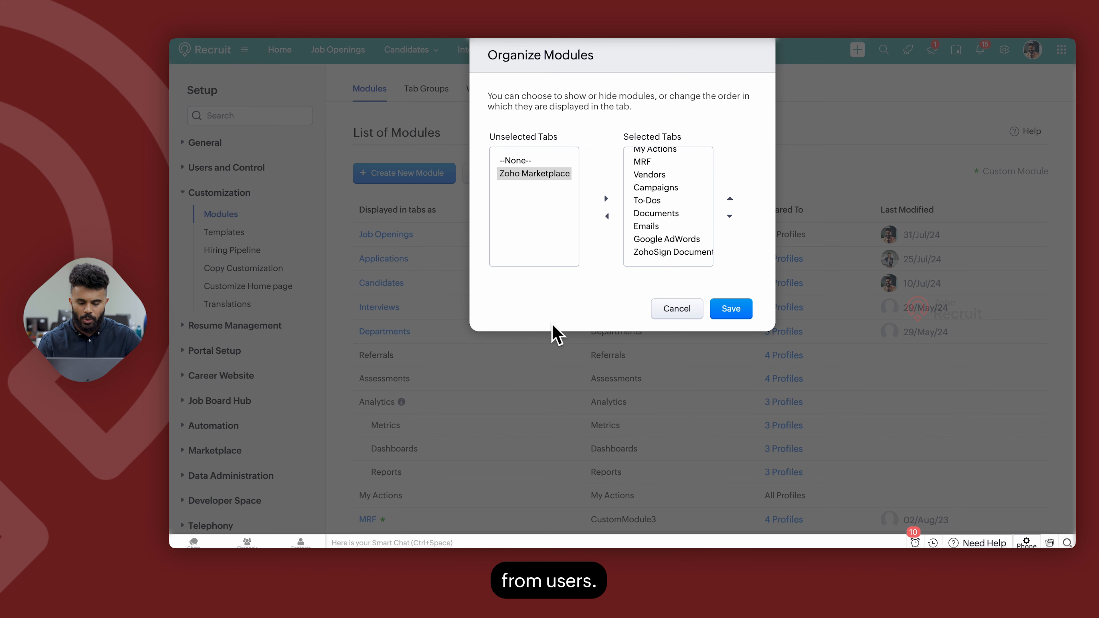
{"action": "left_click", "coordinate": [661, 311]}
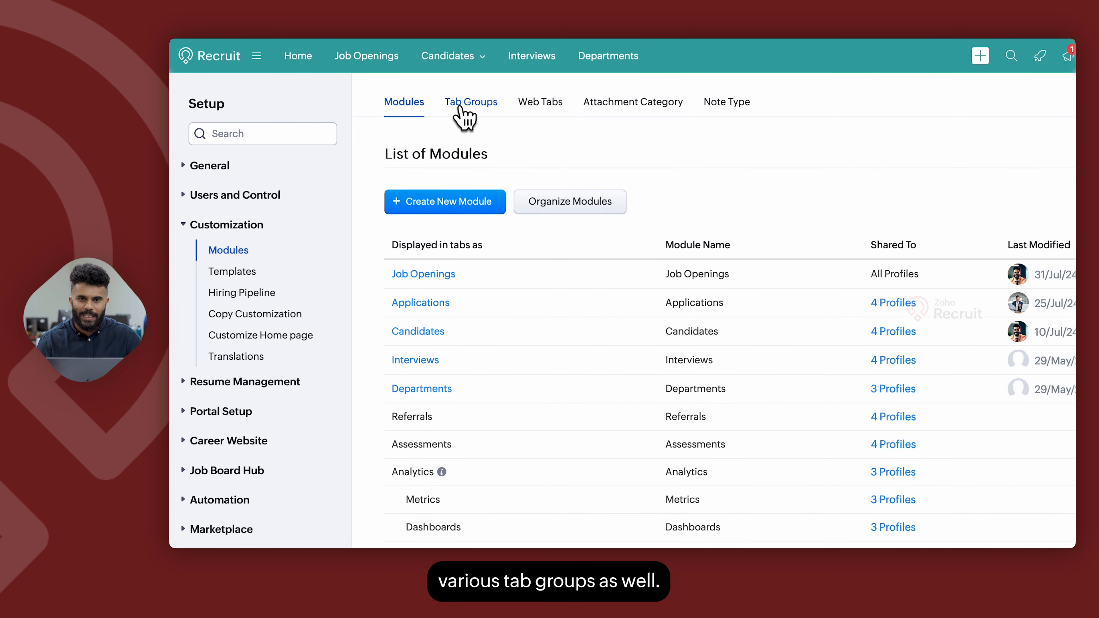
Open Tab Groups, start a new tab group with Job Openings, Candidates and Applications tabs, and cancel it.
{"action": "left_click", "coordinate": [461, 109]}
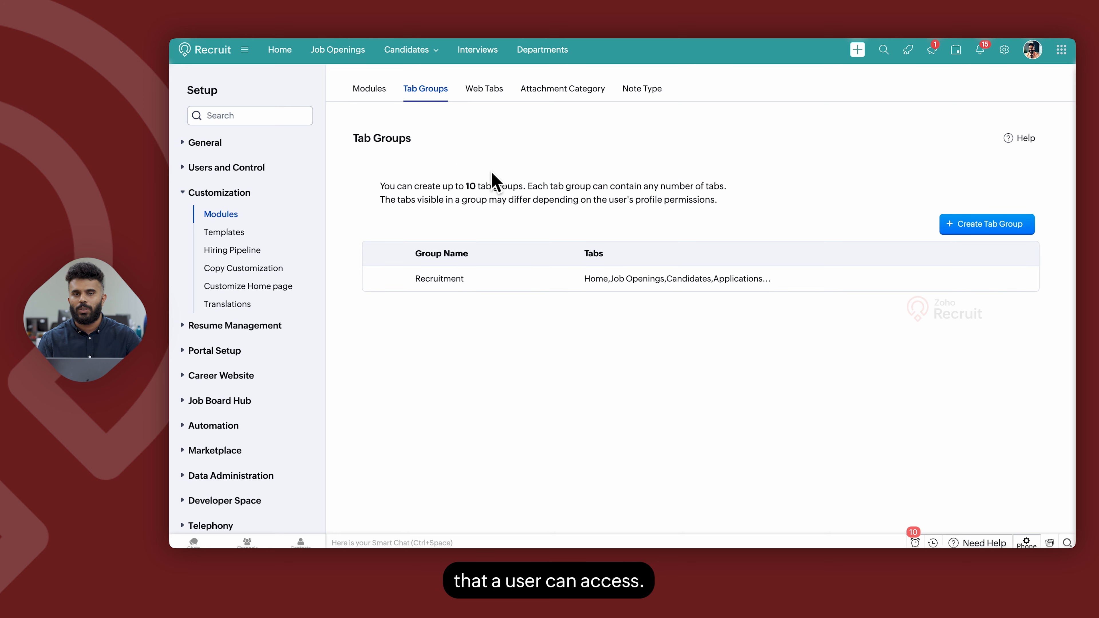
{"action": "left_click", "coordinate": [986, 230]}
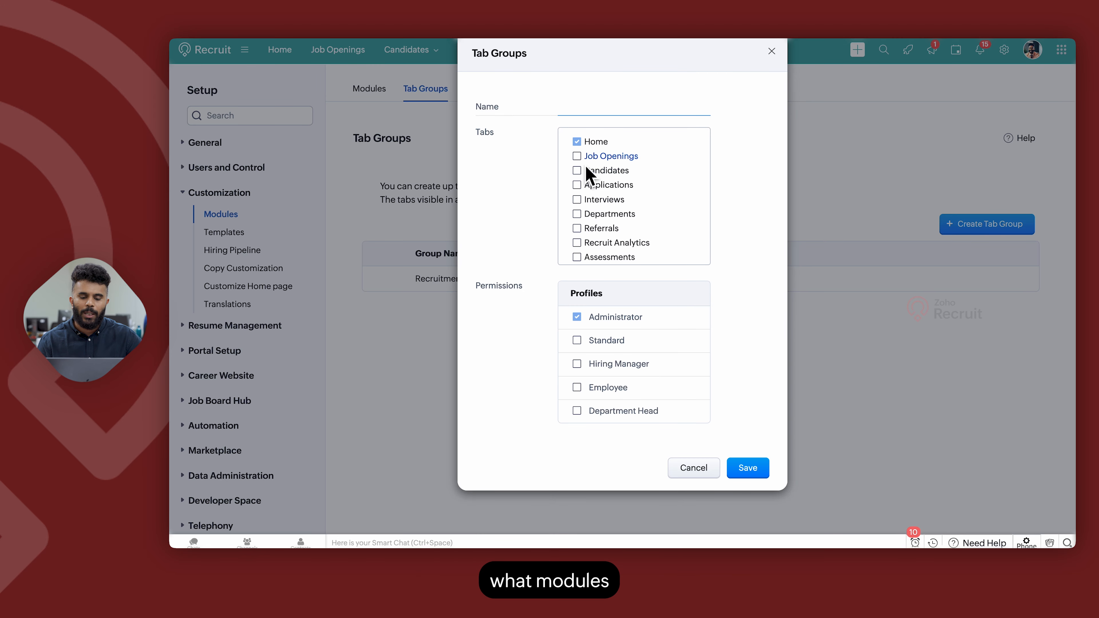
{"action": "left_click", "coordinate": [578, 157]}
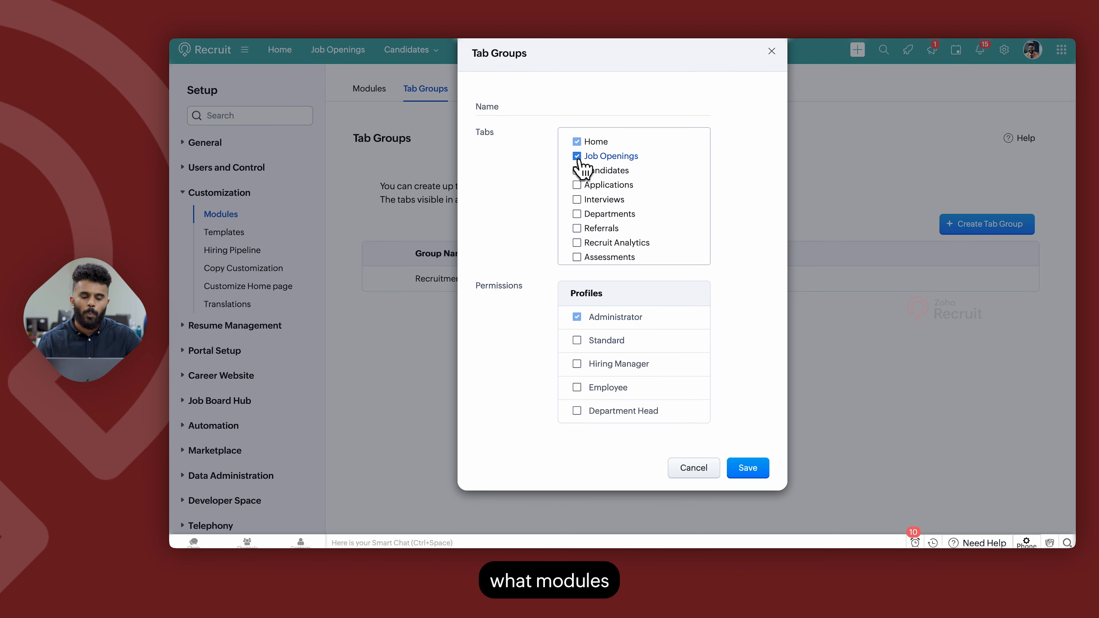
{"action": "left_click", "coordinate": [577, 186]}
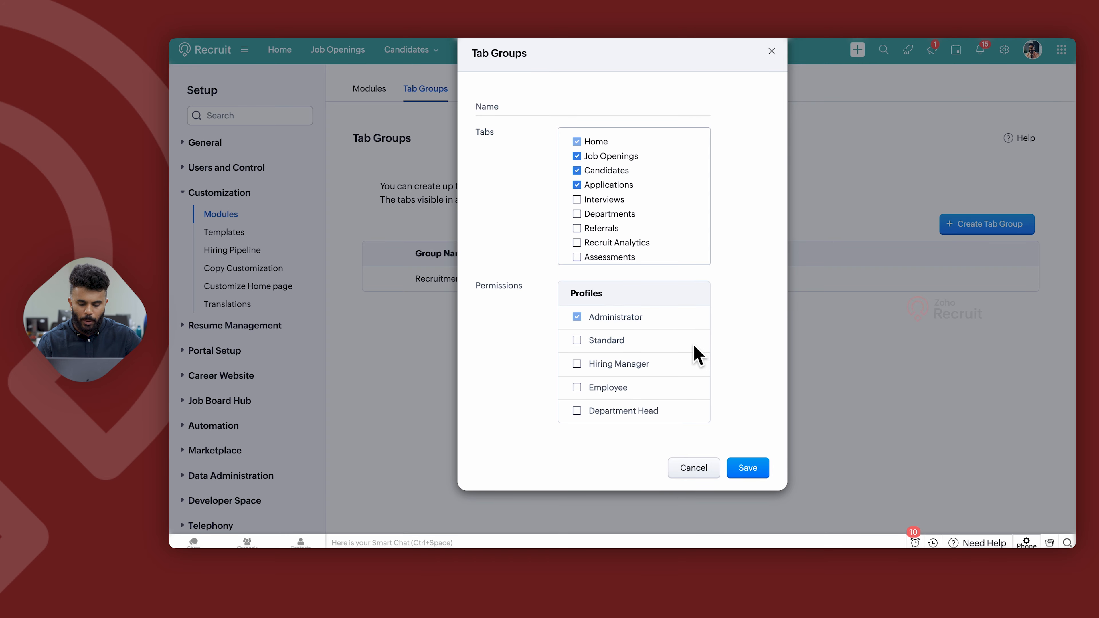
{"action": "left_click", "coordinate": [693, 475]}
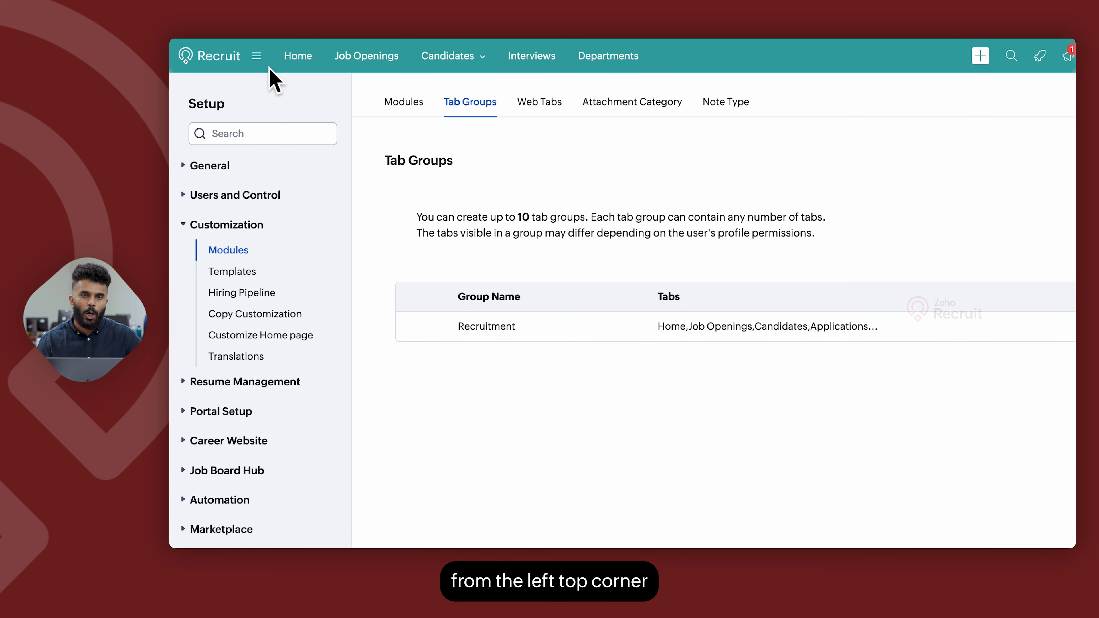
Switch the navigation bar's tab group so all modules show, and open the overflow modules menu.
{"action": "left_click", "coordinate": [256, 56]}
{"action": "left_click", "coordinate": [285, 115]}
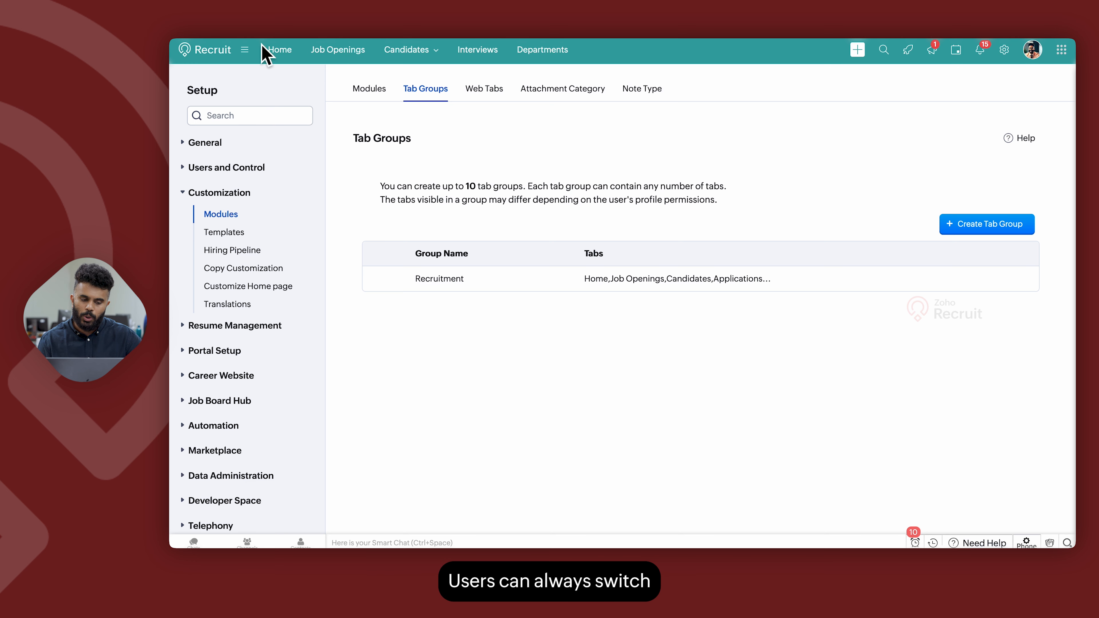
{"action": "left_click", "coordinate": [245, 50]}
{"action": "left_click", "coordinate": [261, 116]}
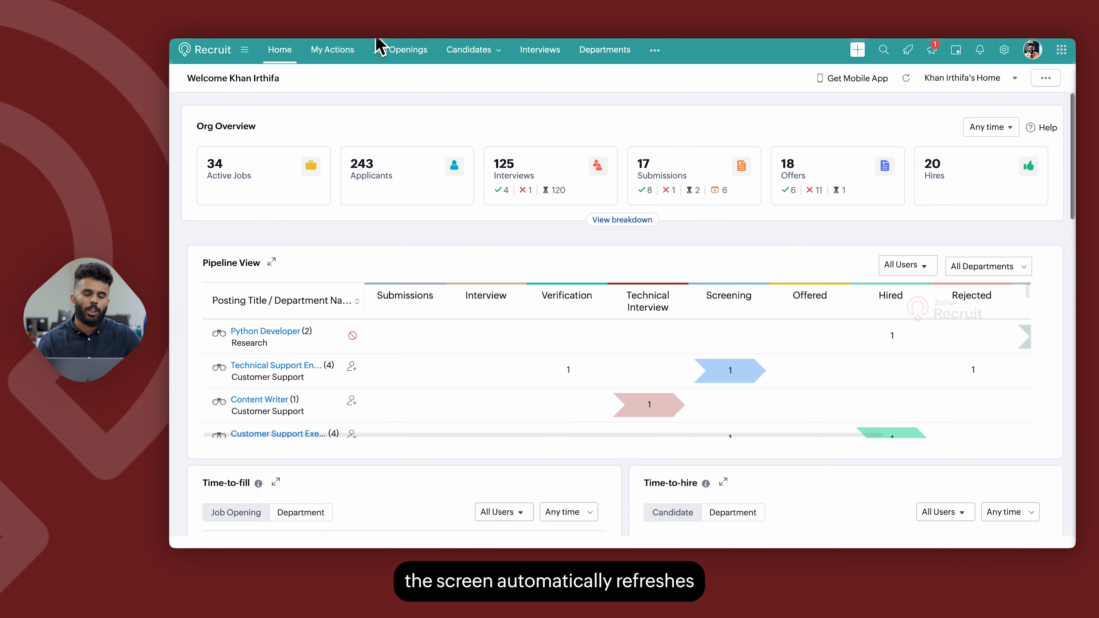
{"action": "left_click", "coordinate": [655, 51]}
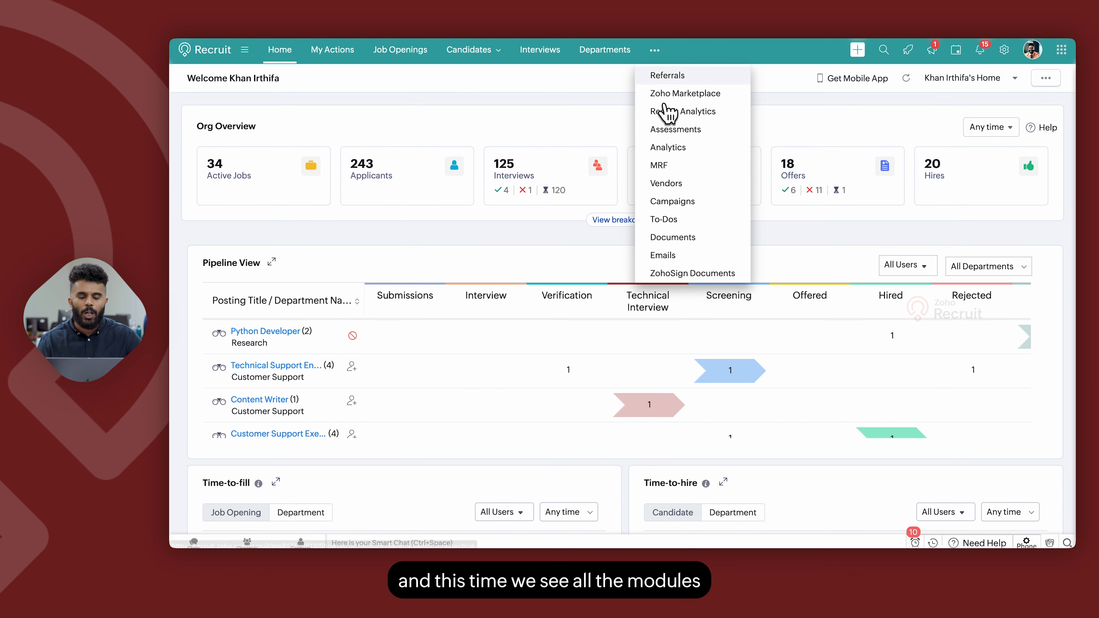
{"action": "left_click", "coordinate": [530, 106]}
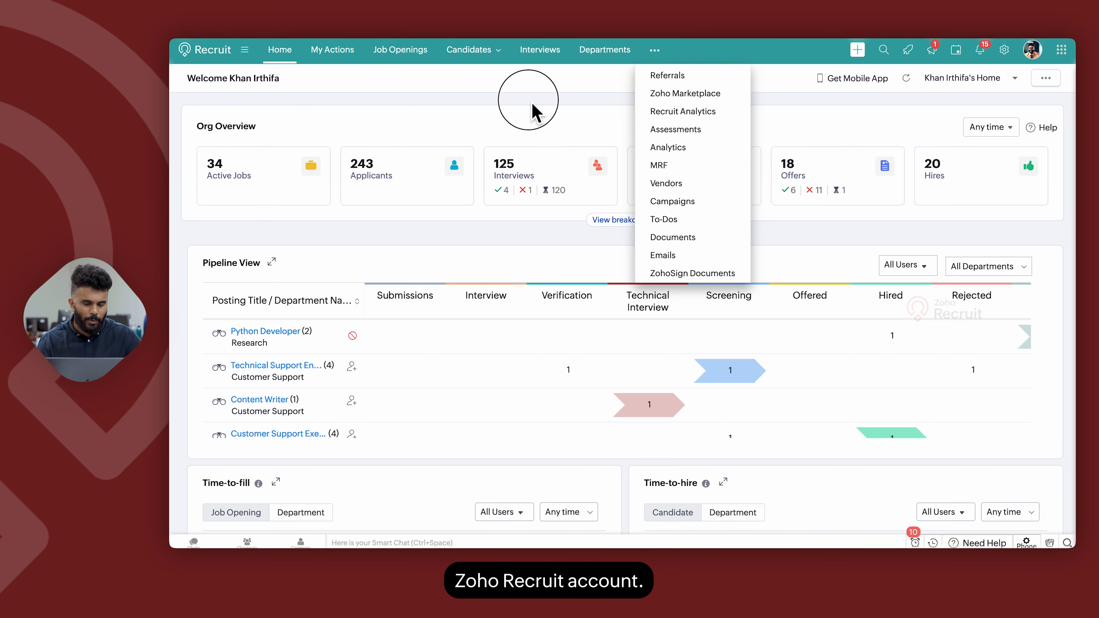
Return to Modules setup, open Web Tabs, and start creating a new web tab.
{"action": "left_click", "coordinate": [1004, 49]}
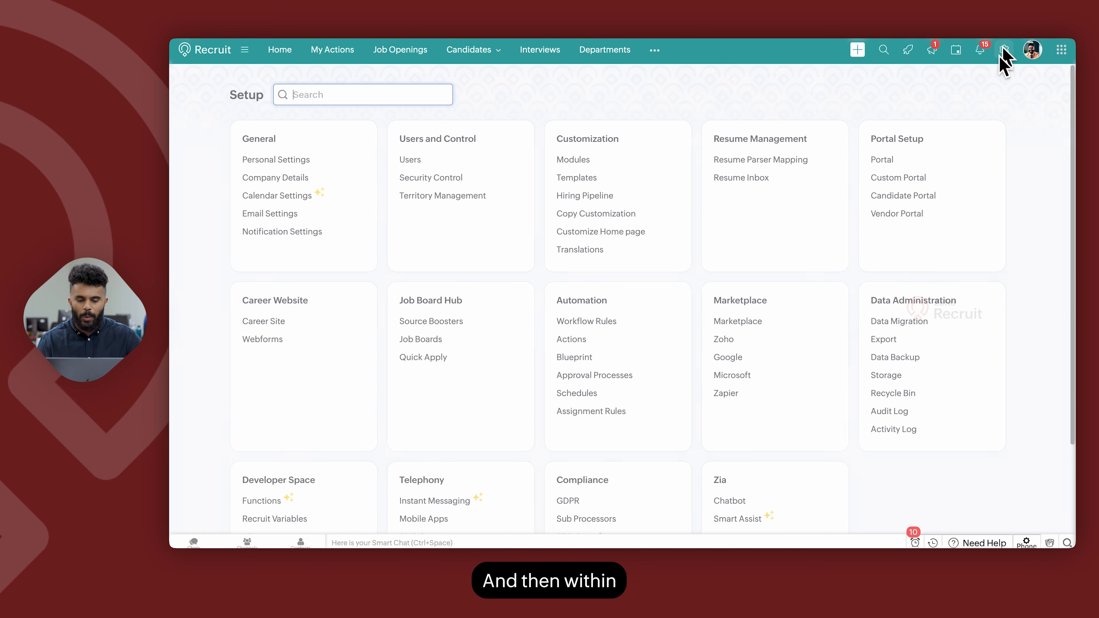
{"action": "left_click", "coordinate": [575, 161]}
{"action": "left_click", "coordinate": [527, 107]}
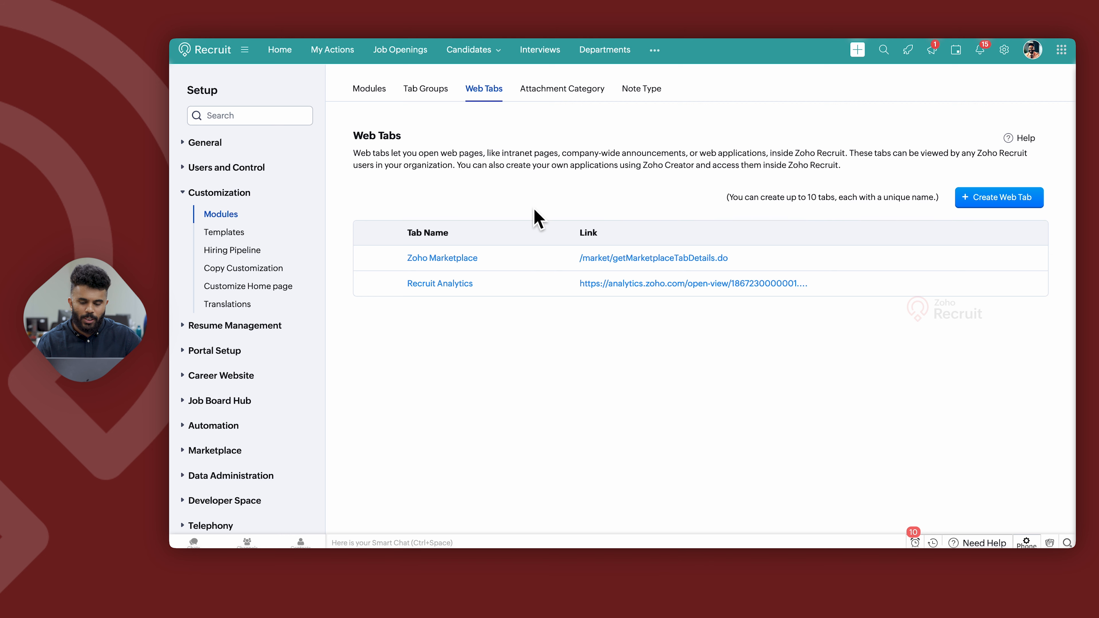
{"action": "left_click", "coordinate": [977, 200]}
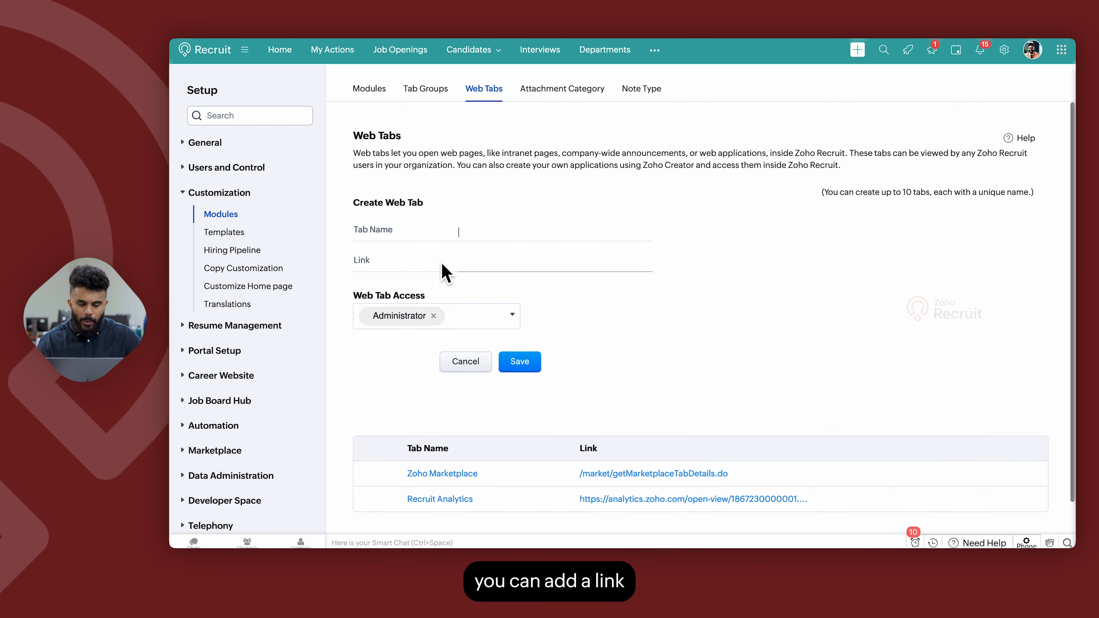
{"action": "left_click", "coordinate": [496, 265]}
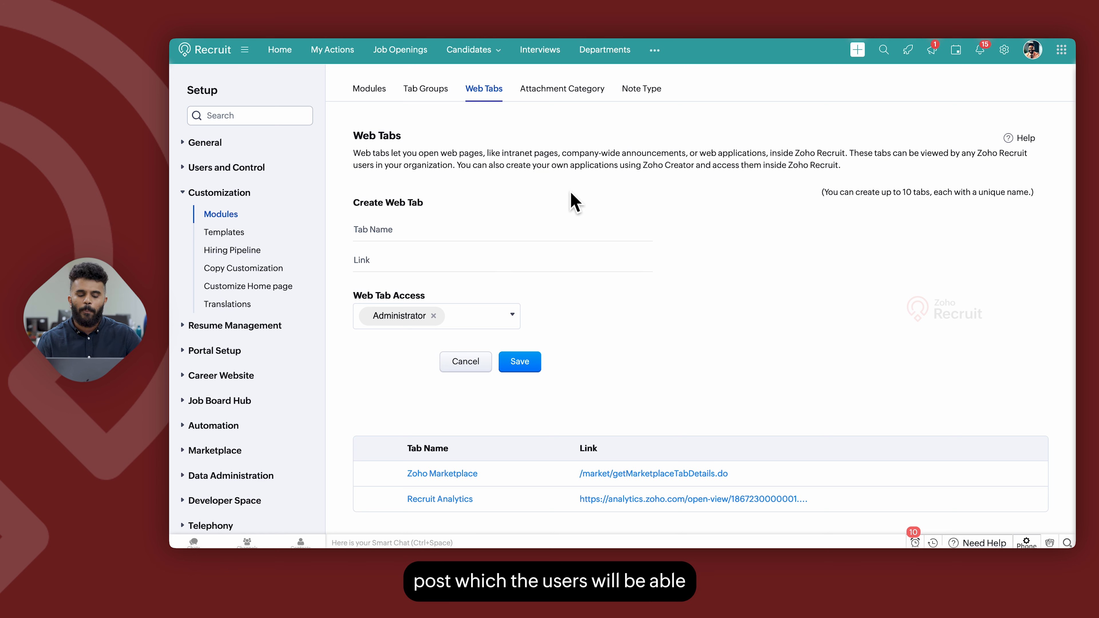
View the web tabs in the overflow modules menu, then cancel the new web tab.
{"action": "scroll", "coordinate": [606, 260], "scroll_direction": "down", "scroll_amount": 1}
{"action": "left_click", "coordinate": [654, 49]}
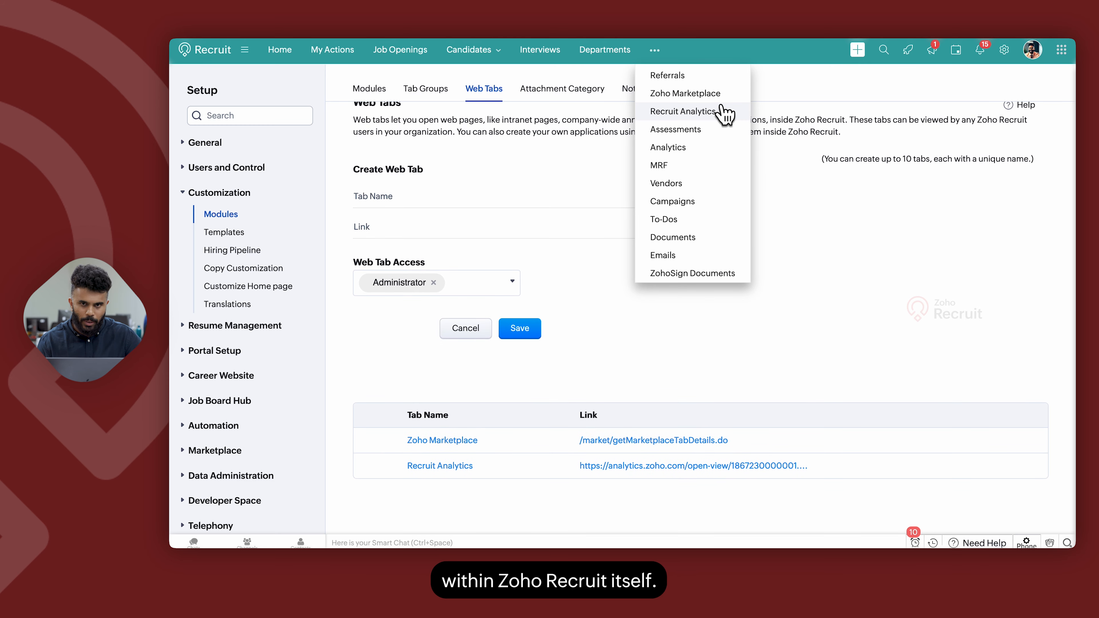
{"action": "left_click", "coordinate": [883, 208]}
{"action": "left_click", "coordinate": [465, 327]}
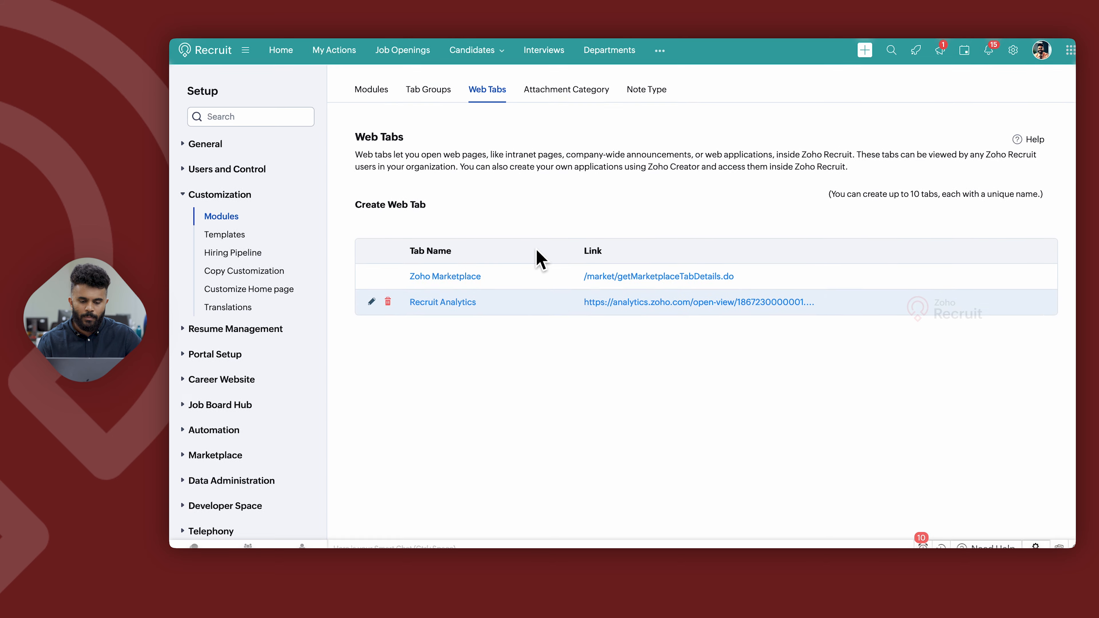
Open Attachment Category and switch its module to Candidates.
{"action": "left_click", "coordinate": [550, 92]}
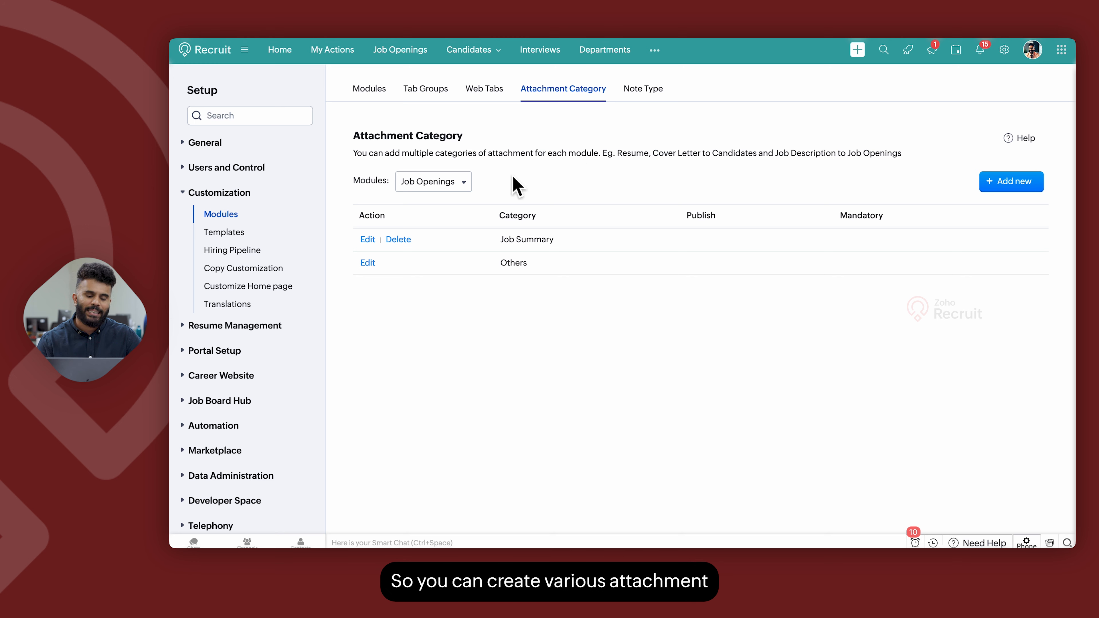
{"action": "left_click", "coordinate": [452, 183]}
{"action": "left_click", "coordinate": [446, 260]}
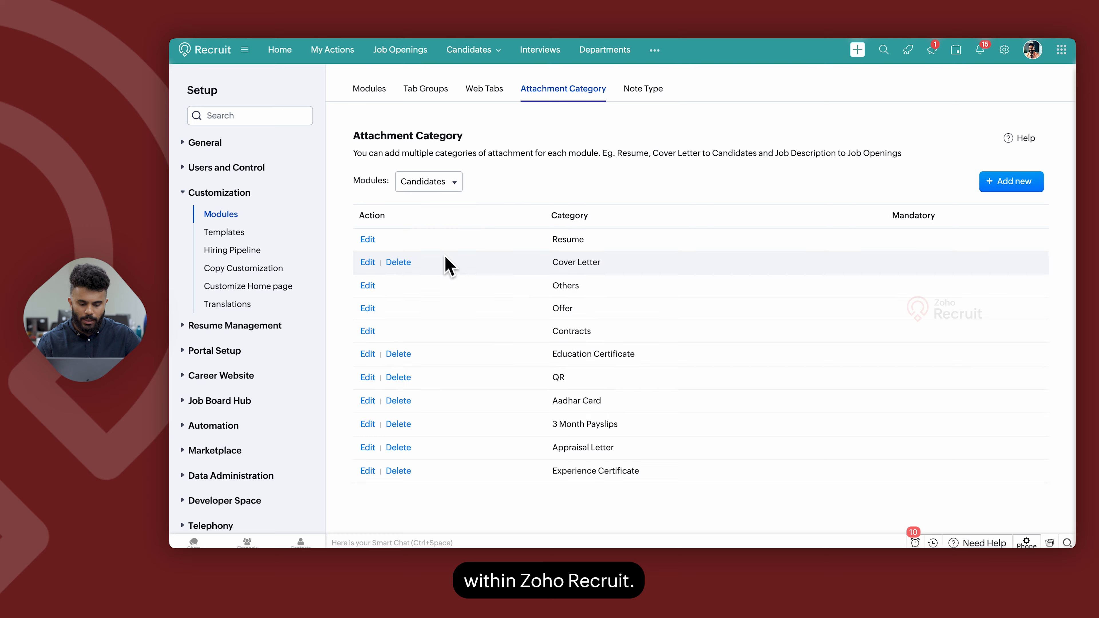
Start adding a new mandatory attachment category for Candidates and cancel it.
{"action": "left_click", "coordinate": [1000, 195]}
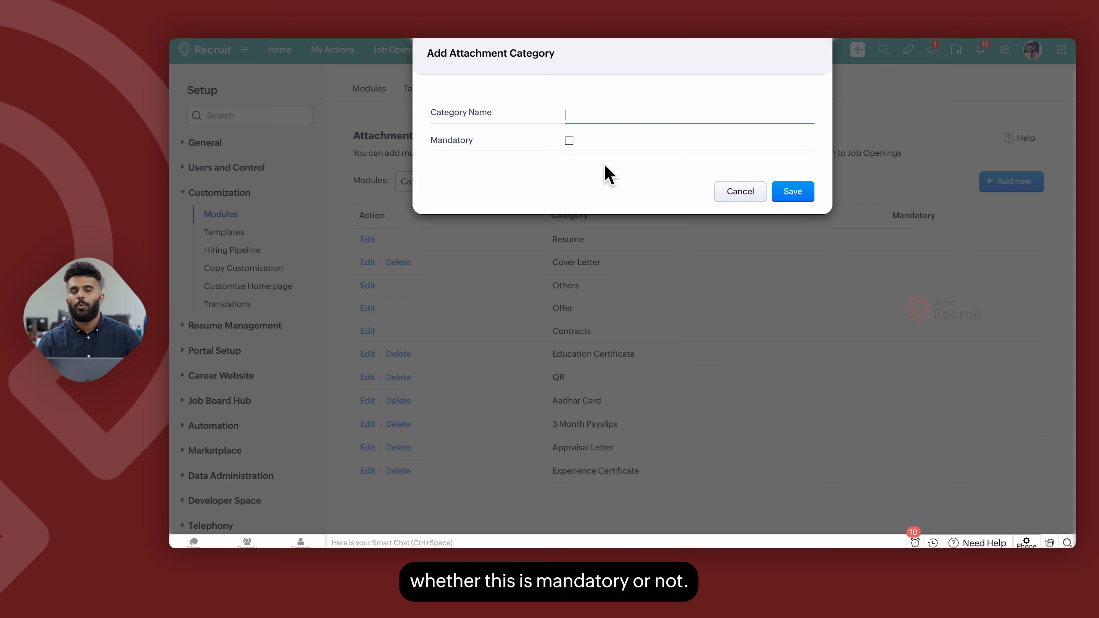
{"action": "left_click", "coordinate": [569, 141]}
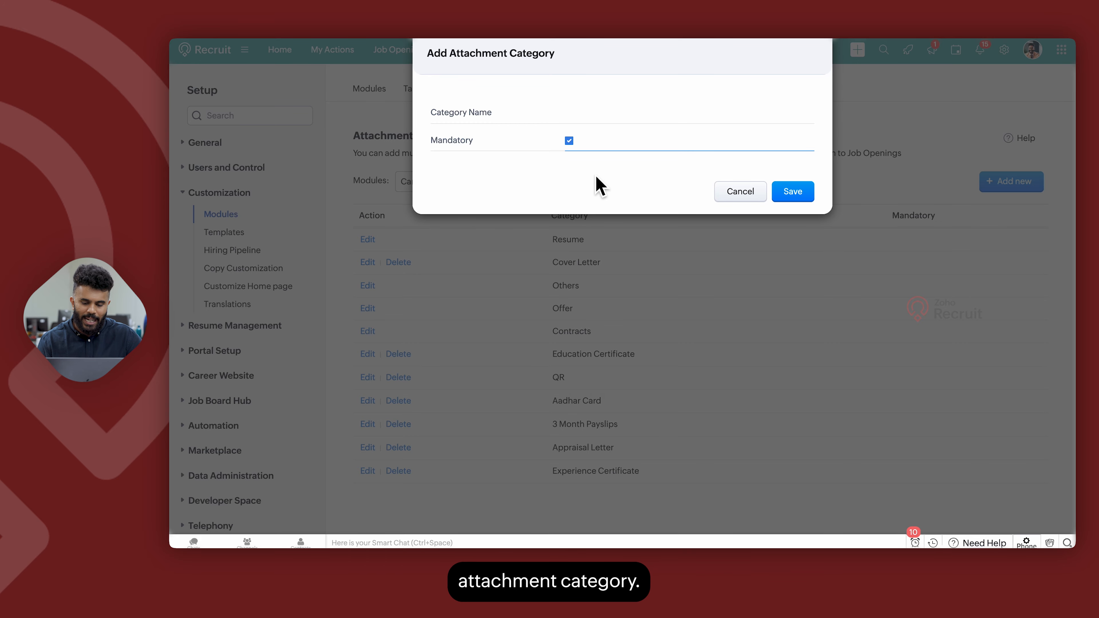
{"action": "left_click", "coordinate": [722, 195]}
Open the Accountant job opening and examine the note entry field in its Notes section.
{"action": "left_click", "coordinate": [733, 111]}
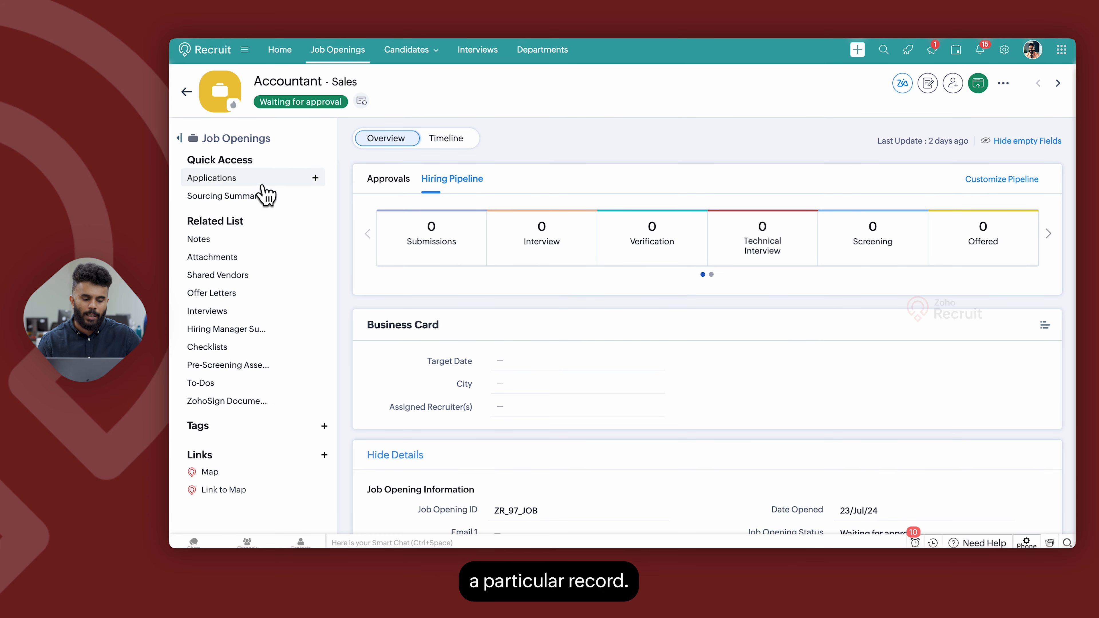
{"action": "left_click", "coordinate": [223, 244]}
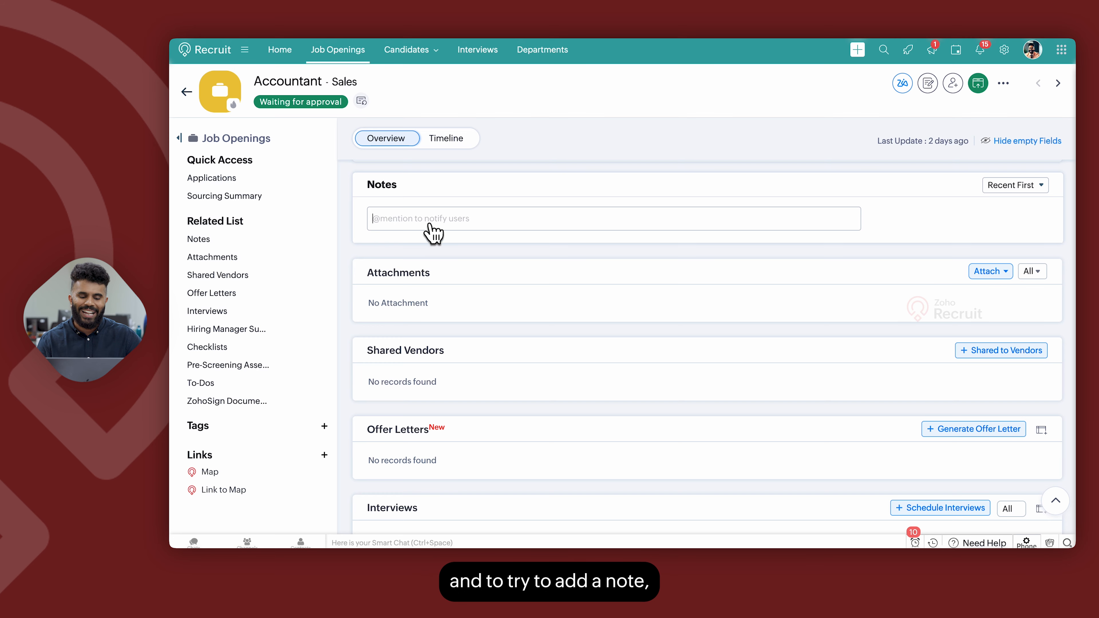
{"action": "left_click", "coordinate": [431, 225]}
{"action": "left_click", "coordinate": [471, 226]}
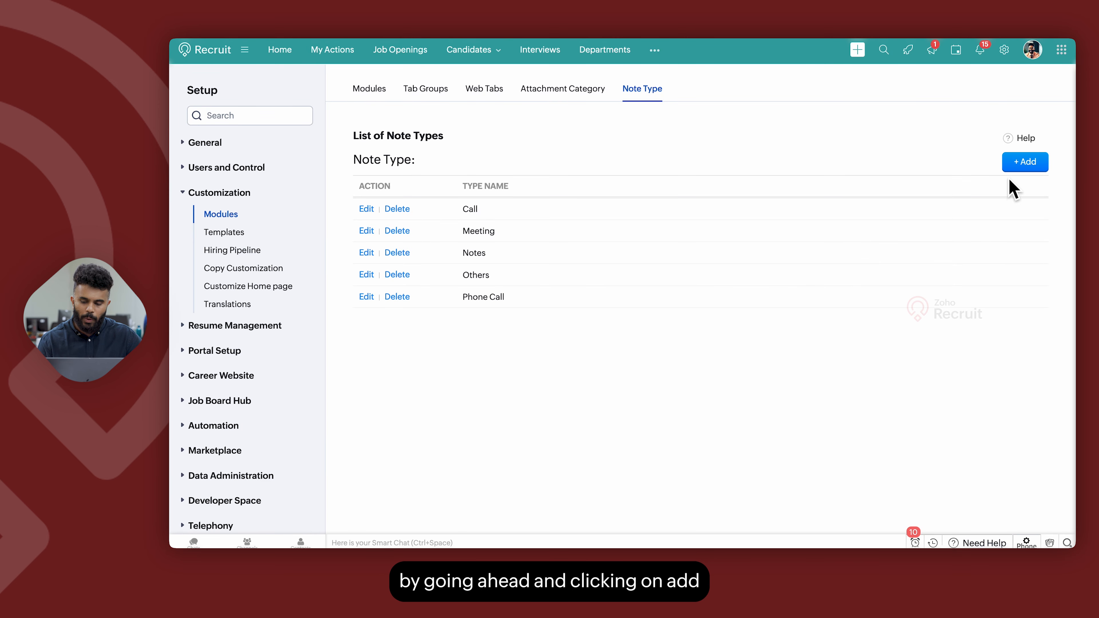
Open Note Type setup, start adding a note type, and cancel it.
{"action": "left_click", "coordinate": [1015, 164]}
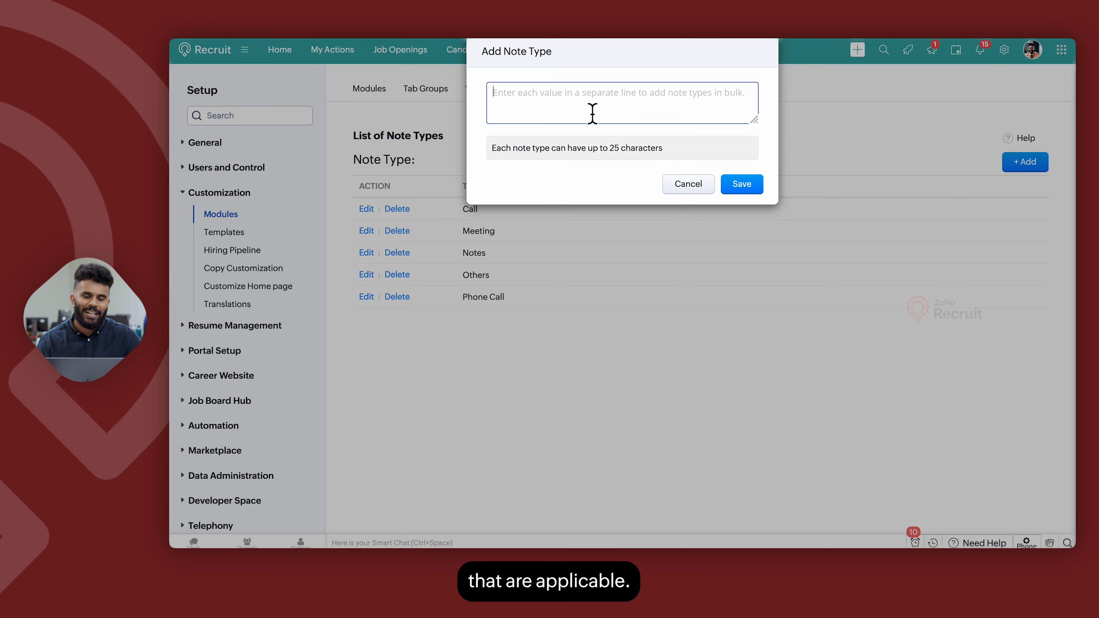
{"action": "left_click", "coordinate": [701, 188]}
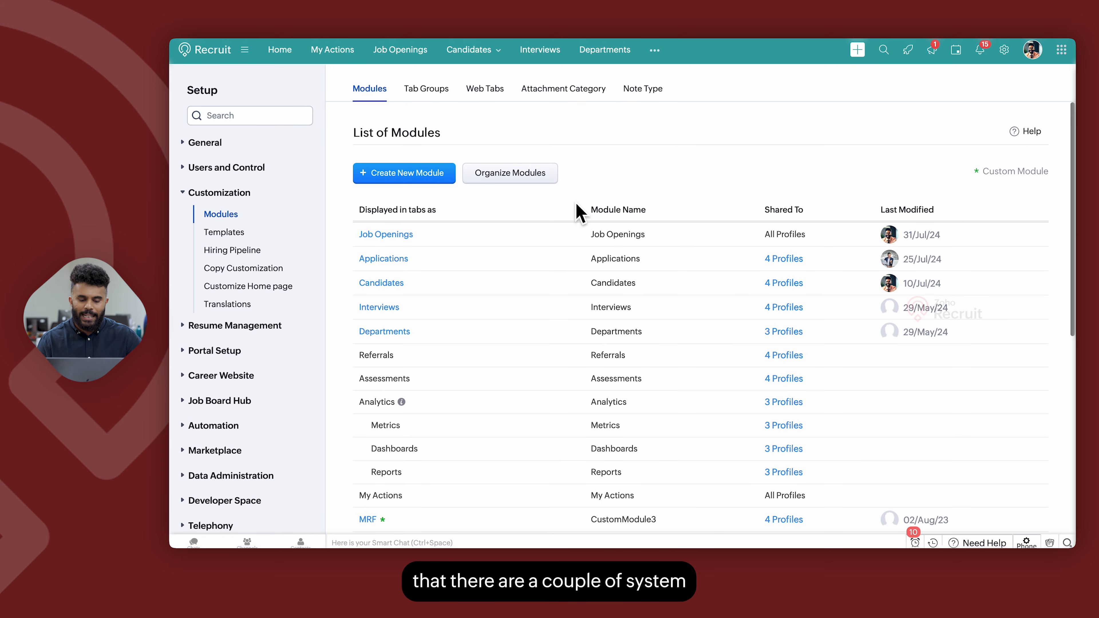
Scroll through the modules list to examine which system modules, such as Referrals, can be customized.
{"action": "scroll", "coordinate": [575, 211], "scroll_direction": "down", "scroll_amount": 1}
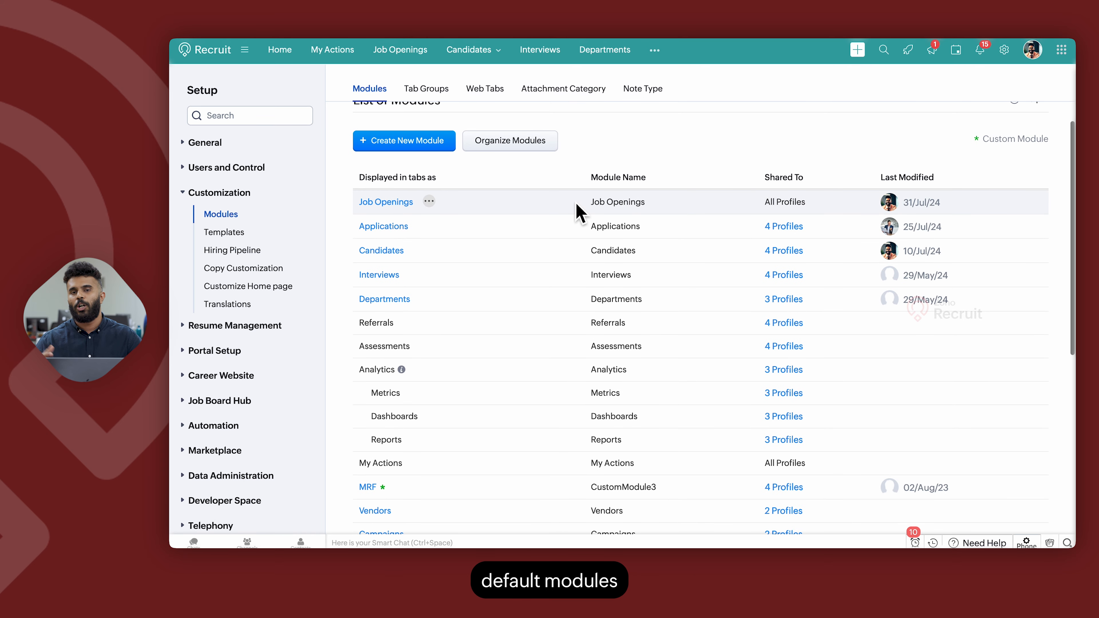
{"action": "scroll", "coordinate": [546, 299], "scroll_direction": "down", "scroll_amount": 2}
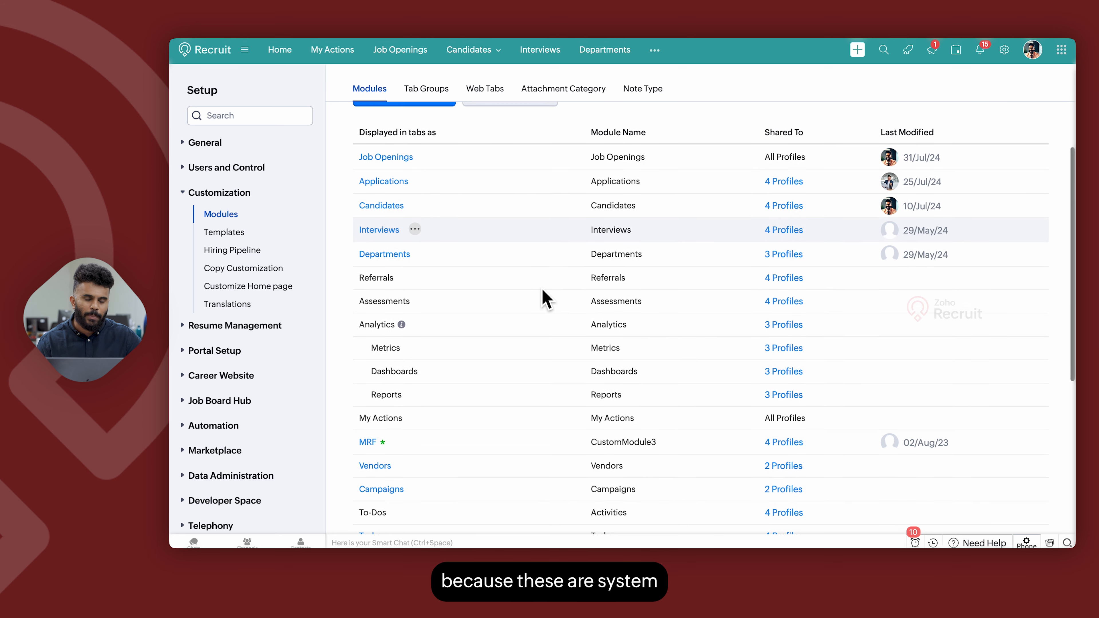
{"action": "scroll", "coordinate": [546, 299], "scroll_direction": "down", "scroll_amount": 1}
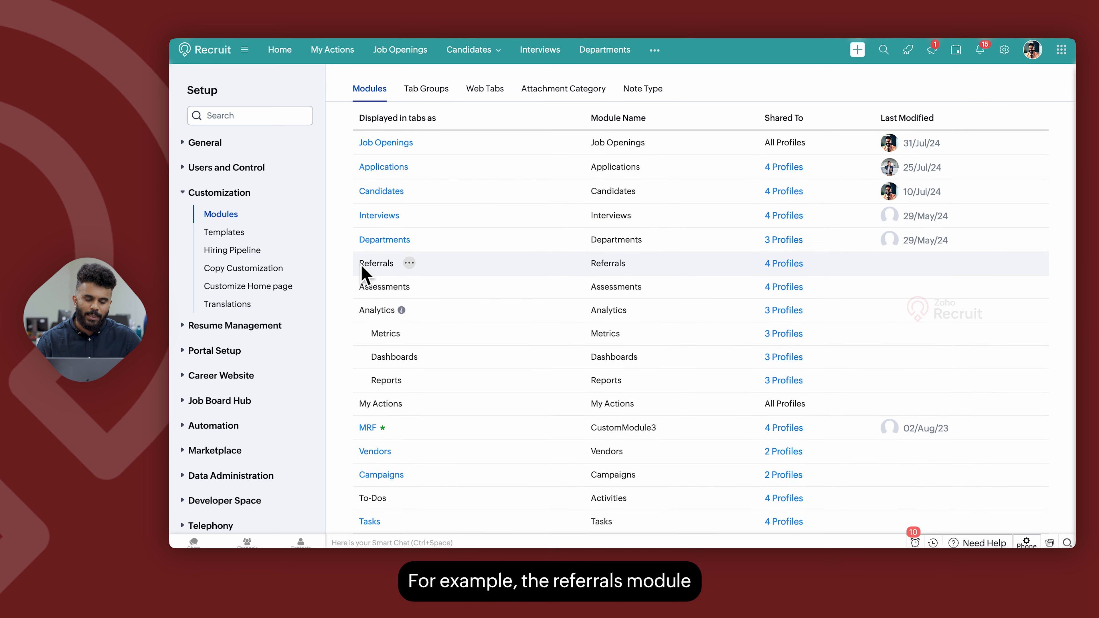
{"action": "left_click", "coordinate": [375, 294]}
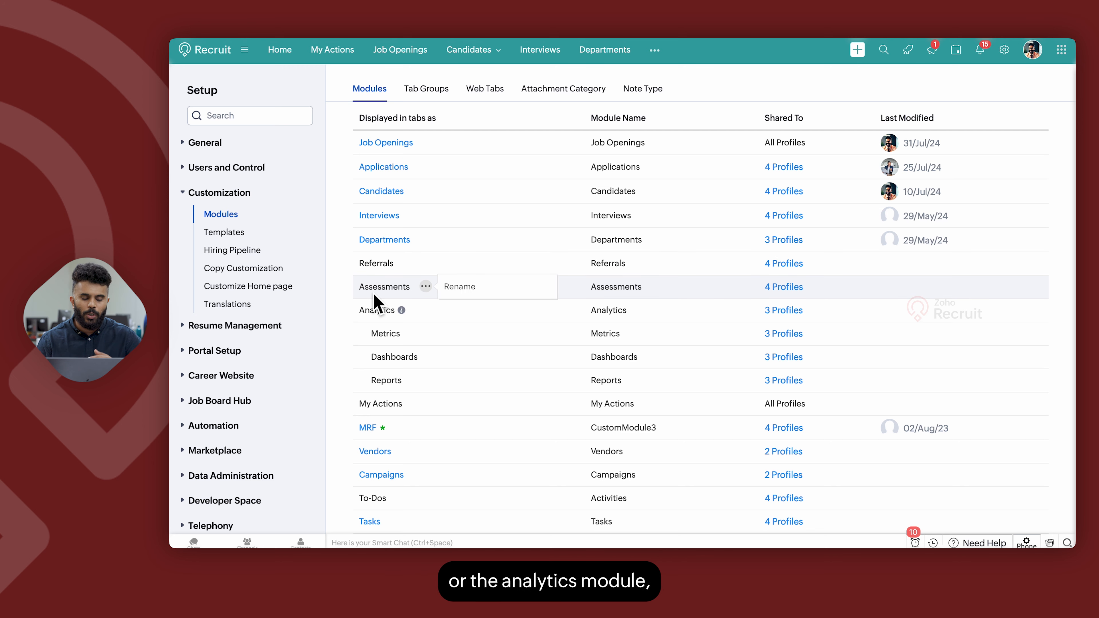
{"action": "scroll", "coordinate": [376, 303], "scroll_direction": "down", "scroll_amount": 5}
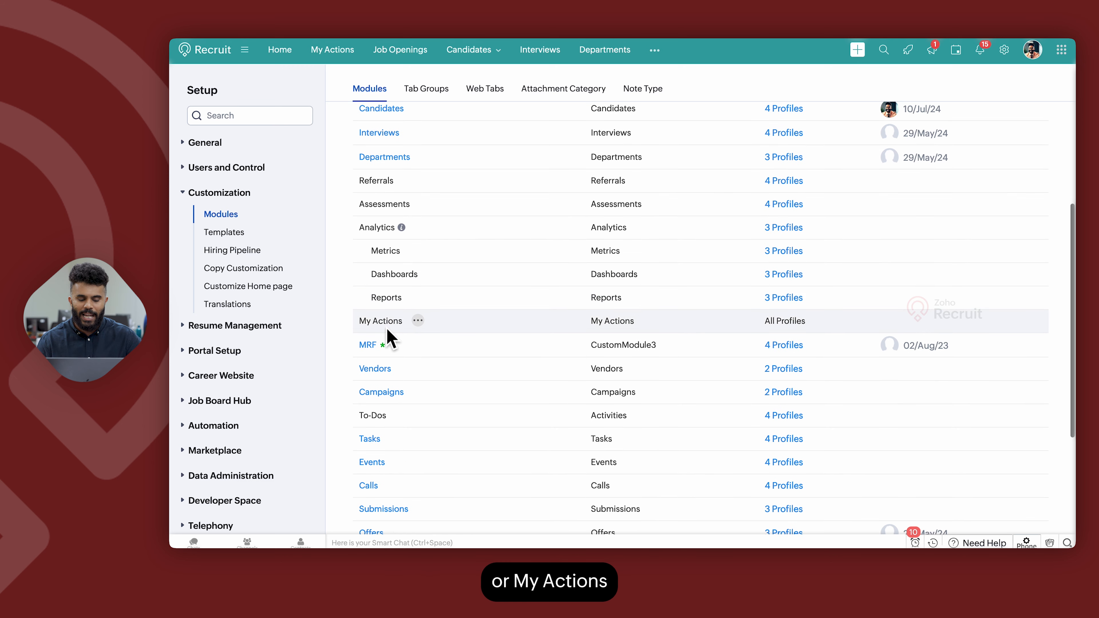
{"action": "scroll", "coordinate": [381, 337], "scroll_direction": "down", "scroll_amount": 10}
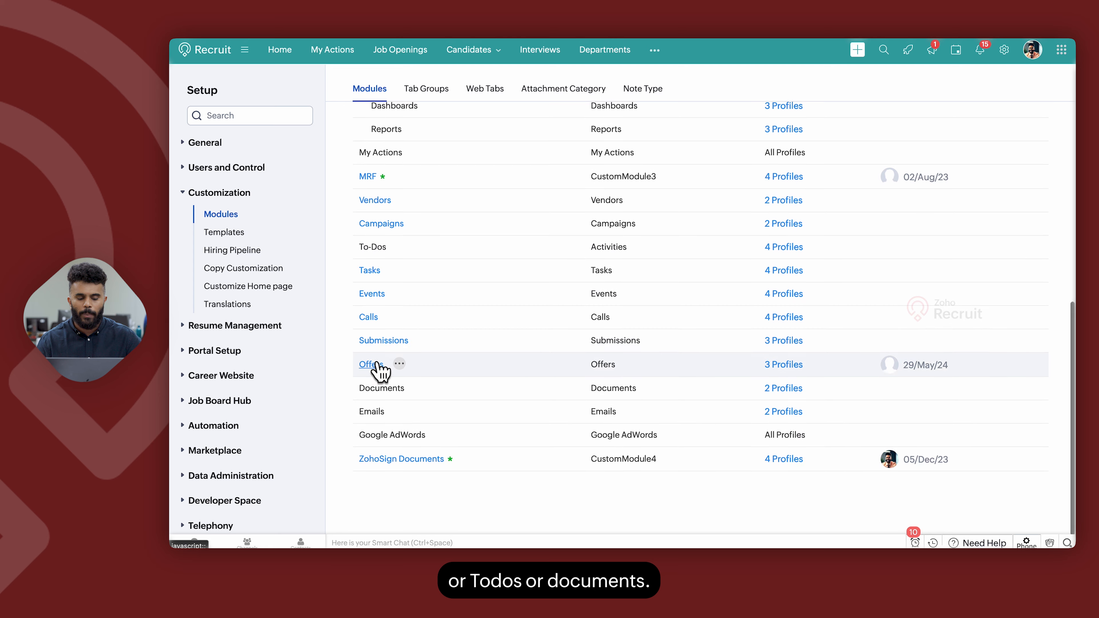
{"action": "scroll", "coordinate": [385, 338], "scroll_direction": "up", "scroll_amount": 20}
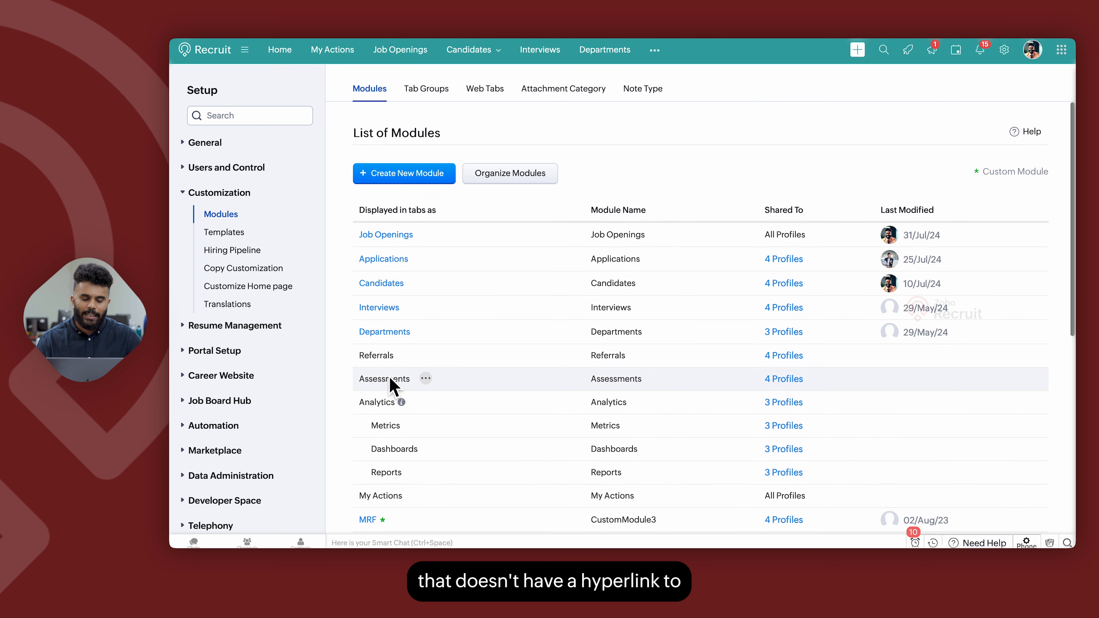
{"action": "scroll", "coordinate": [391, 381], "scroll_direction": "down", "scroll_amount": 1}
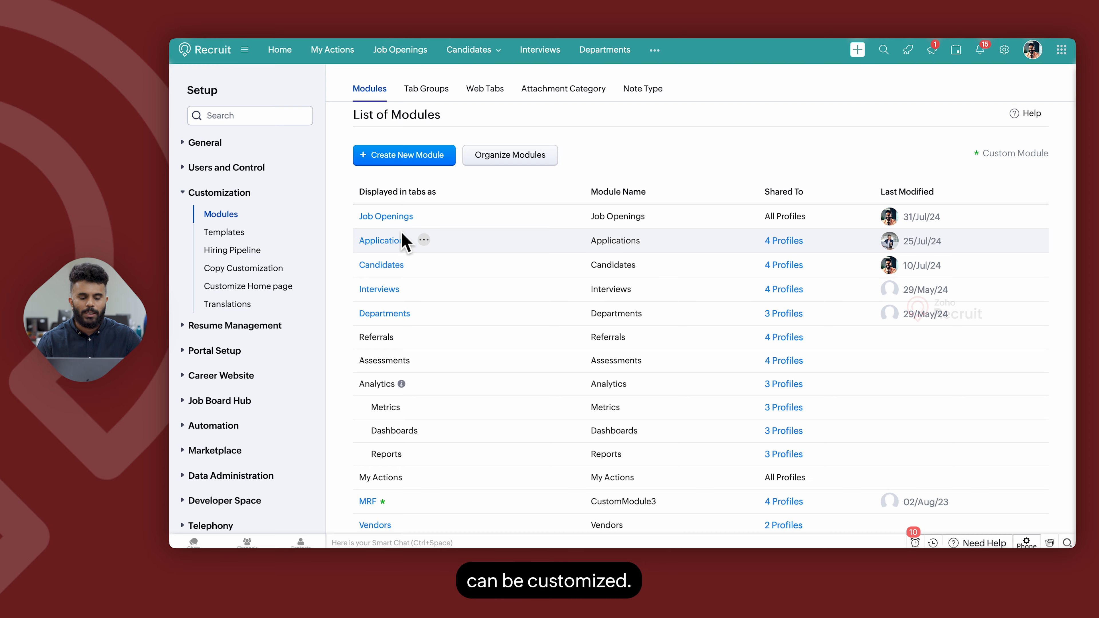
Open Module Permission for Job Openings and select the profiles field.
{"action": "mouse_move", "coordinate": [399, 224]}
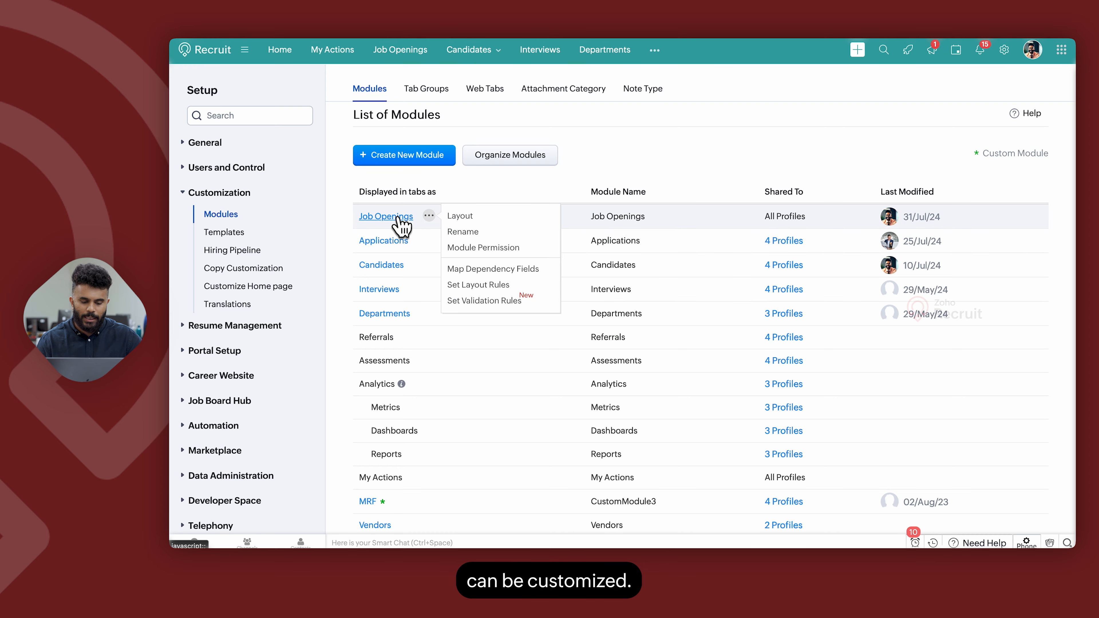
{"action": "left_click", "coordinate": [488, 248]}
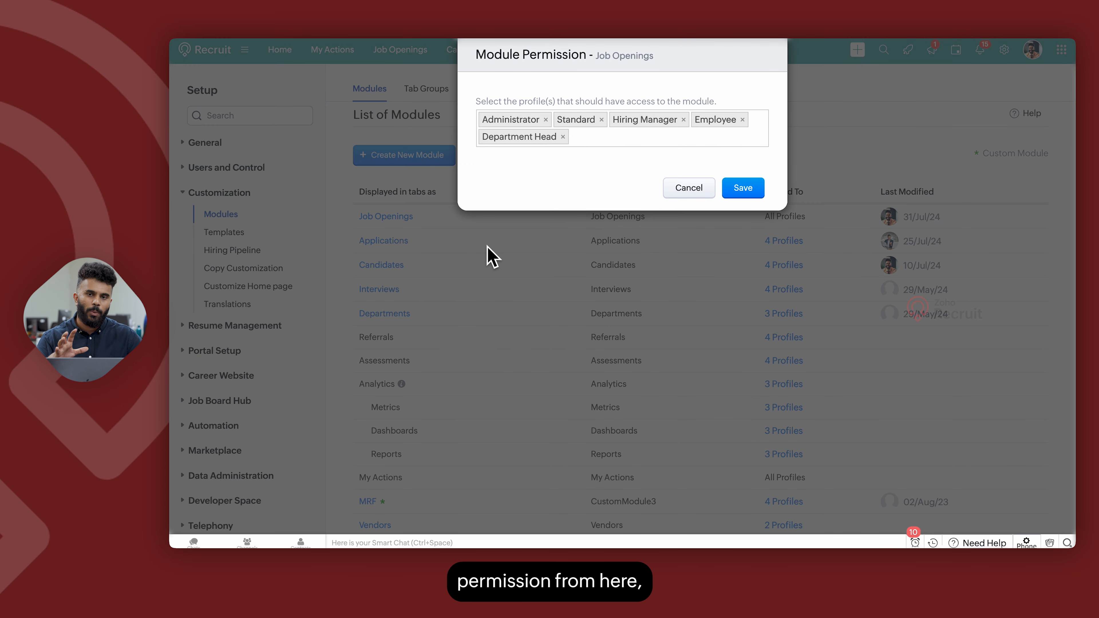
{"action": "left_click", "coordinate": [582, 140]}
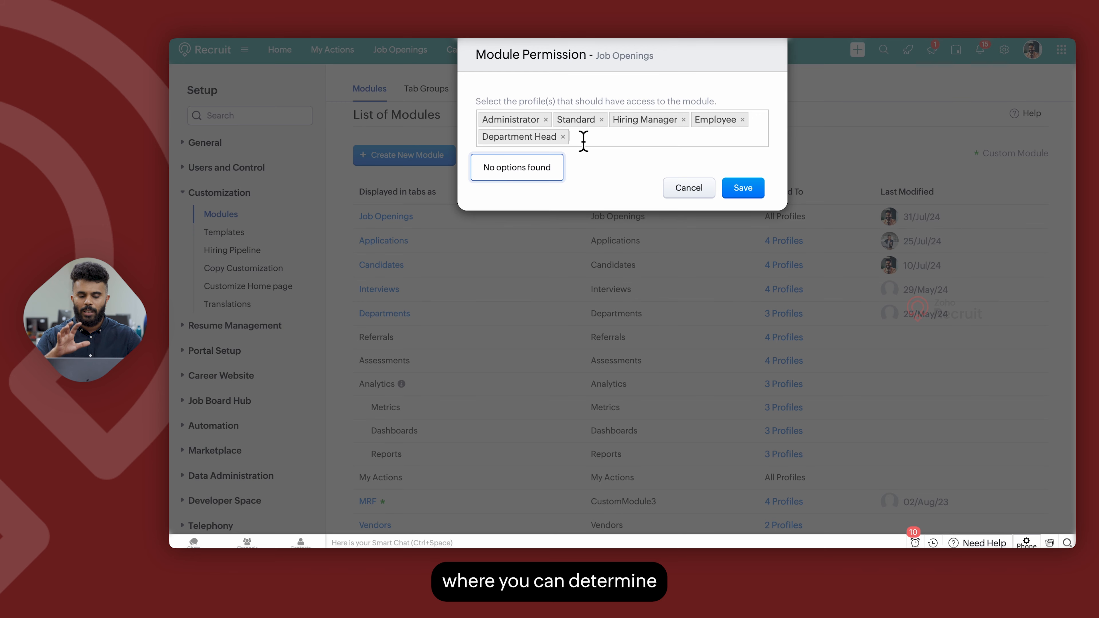